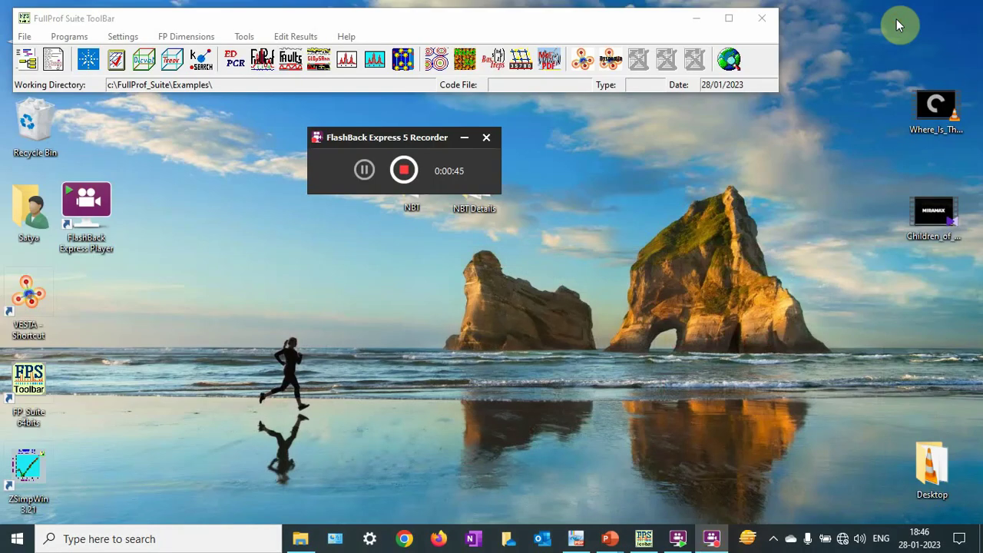
Open the 2103295 CIF file from the NBT desktop folder in a maximized Notepad window
drag(425, 135, 678, 250)
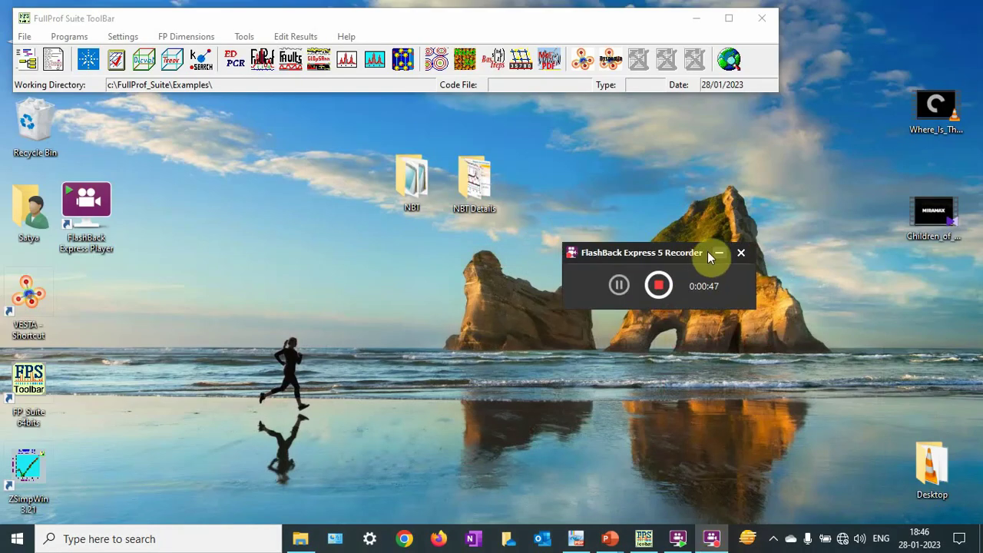
click(720, 248)
double_click(433, 199)
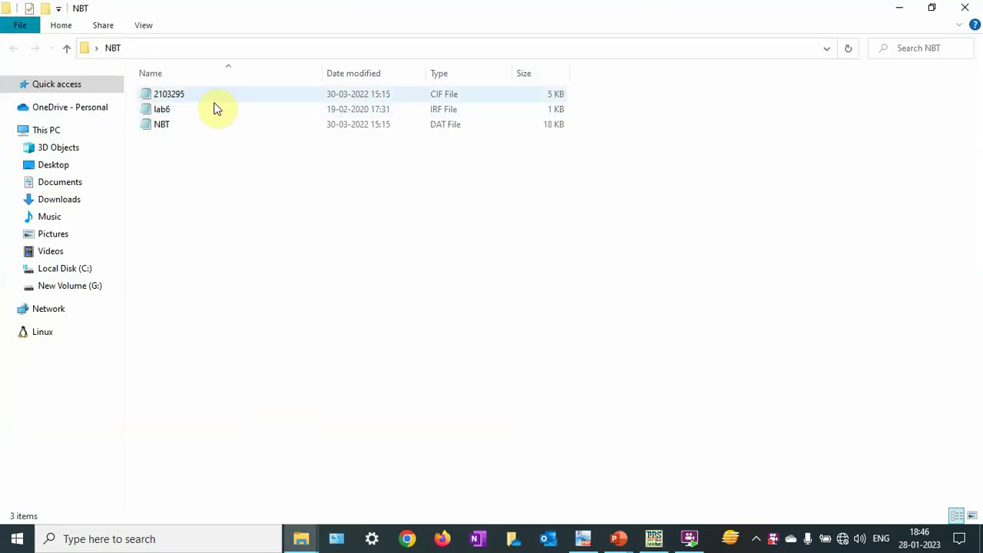
double_click(214, 98)
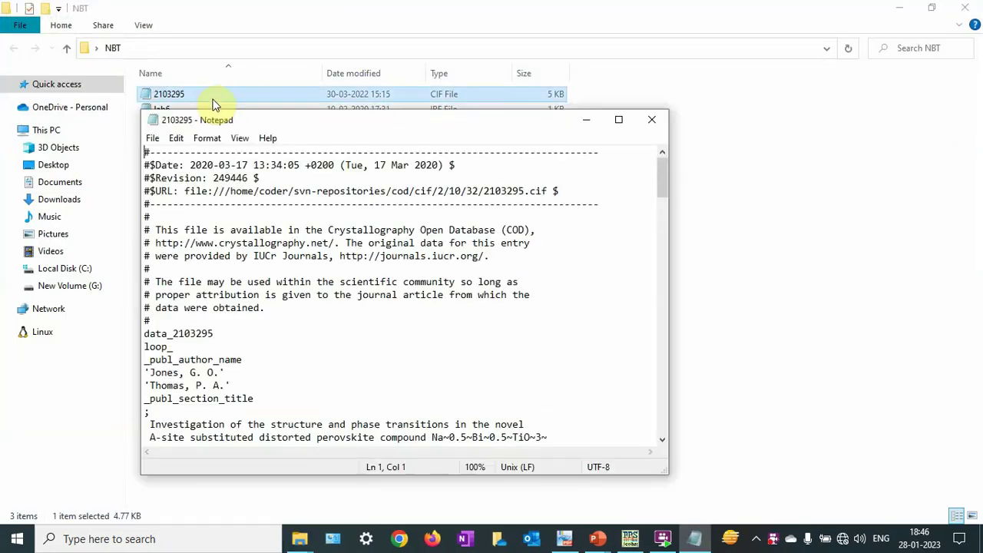
click(615, 120)
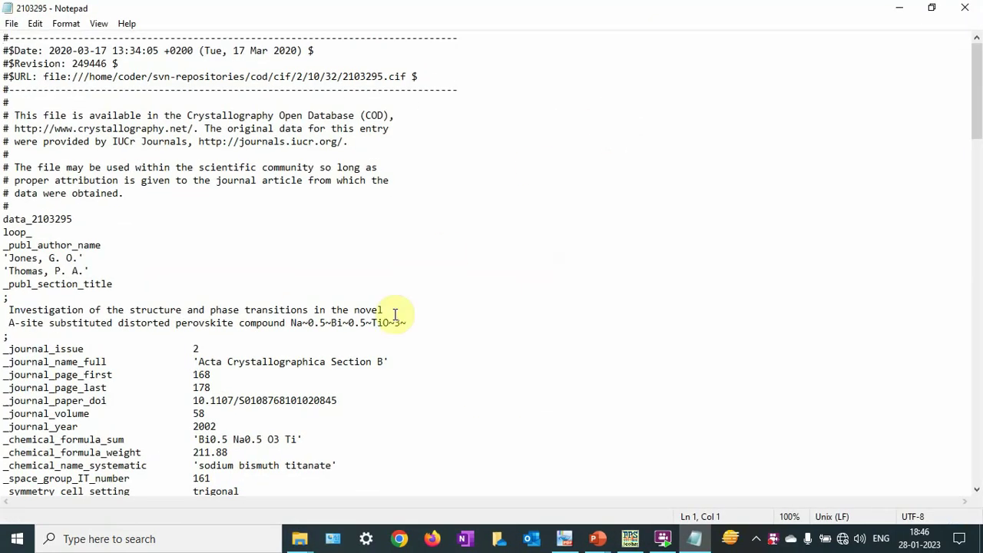
Review the space group, cell parameters and atom site entries in the 2103295 CIF file, and close it
scroll(381, 313, down, 7)
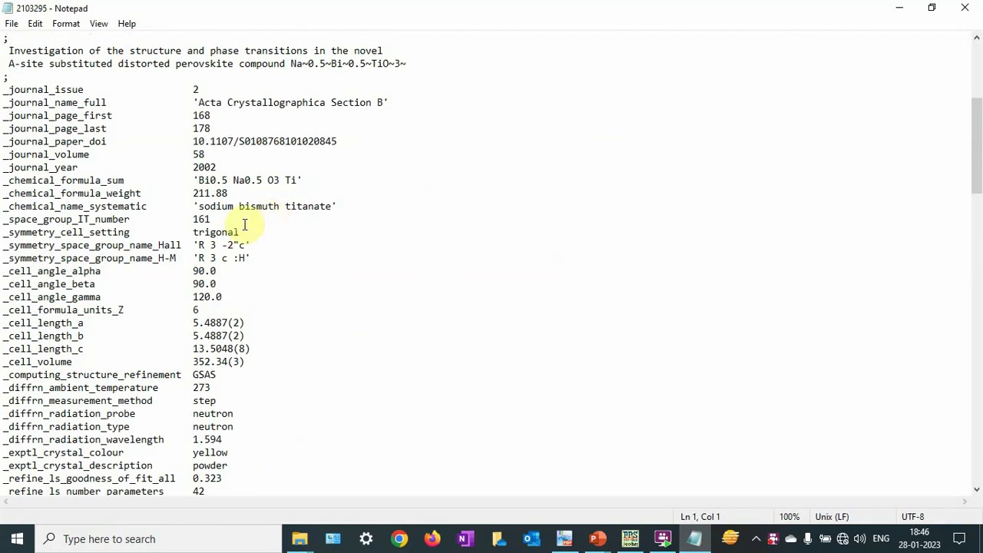
drag(193, 310, 245, 362)
drag(208, 330, 223, 374)
click(290, 281)
scroll(320, 345, down, 20)
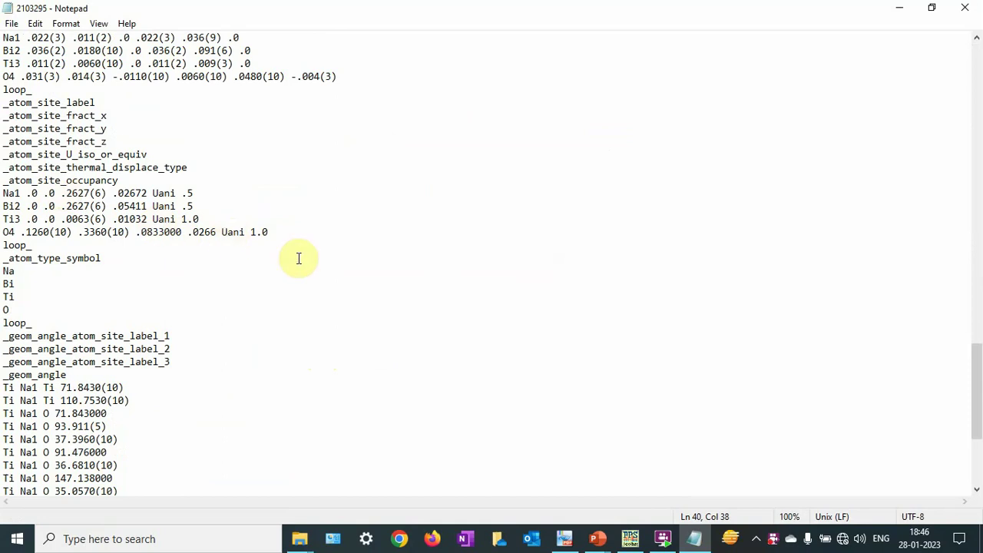
scroll(361, 246, down, 5)
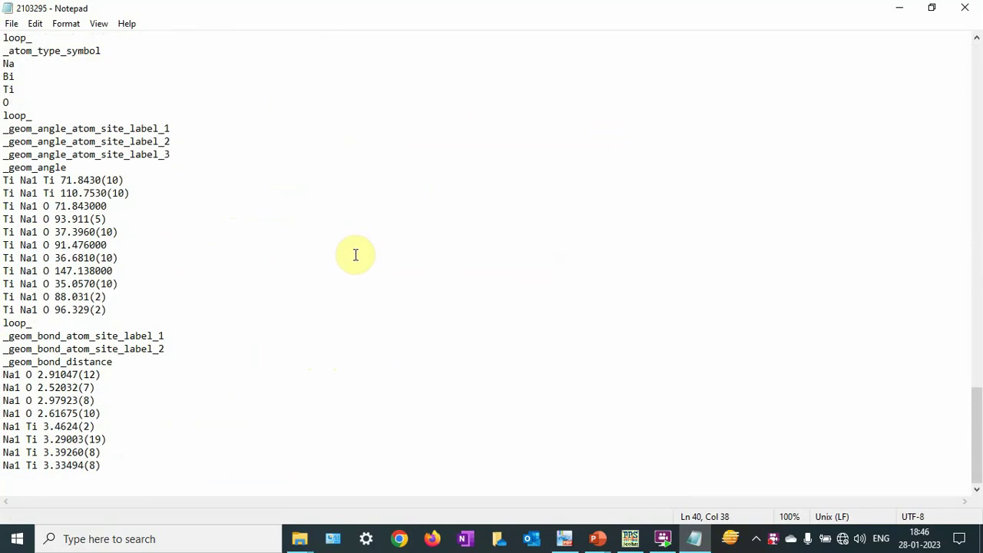
scroll(241, 251, up, 20)
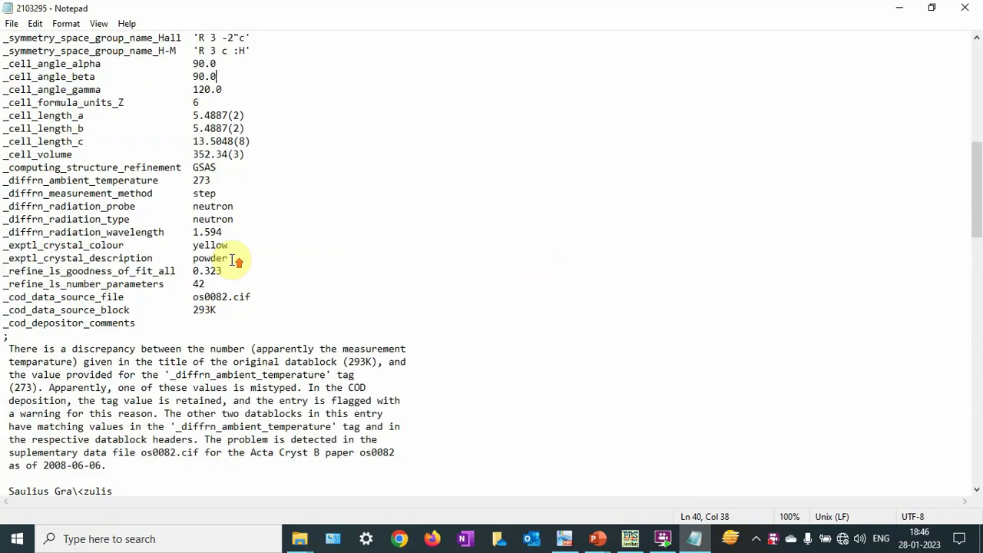
scroll(269, 261, up, 9)
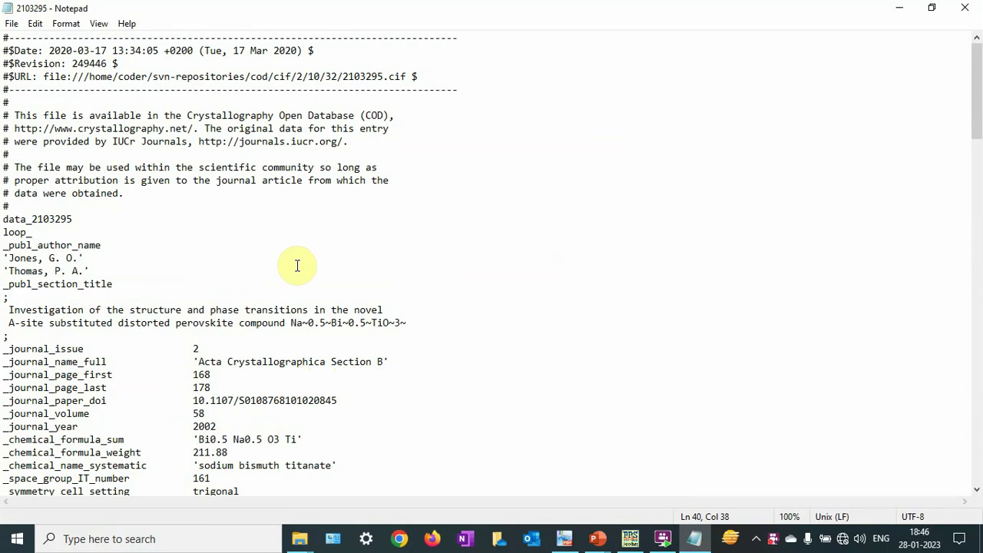
click(964, 10)
Open the NBT DAT file enlarged, inspect the start angle, step size and end angle in its first line, and close it
double_click(373, 124)
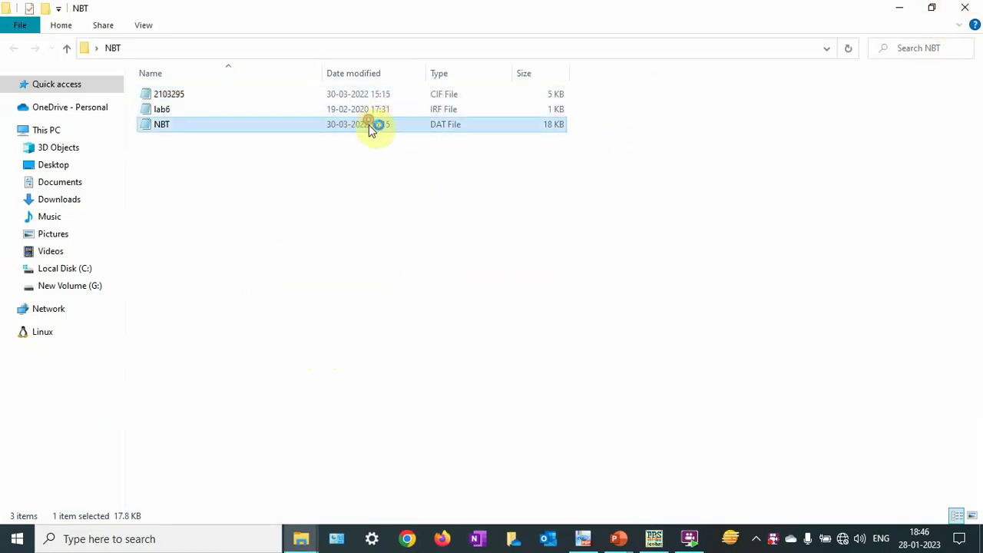
click(616, 120)
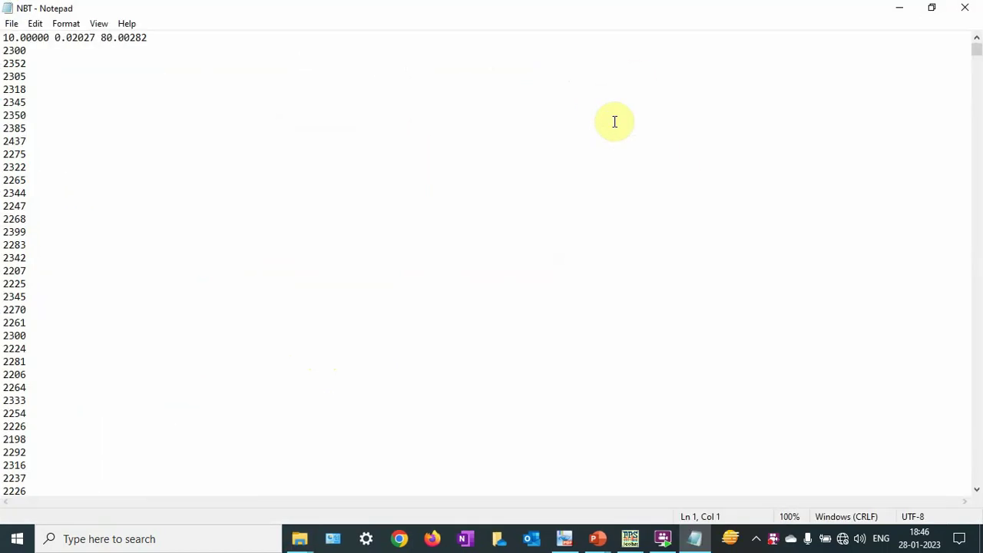
ctrl+scroll(576, 142, up, 6)
drag(81, 39, 11, 25)
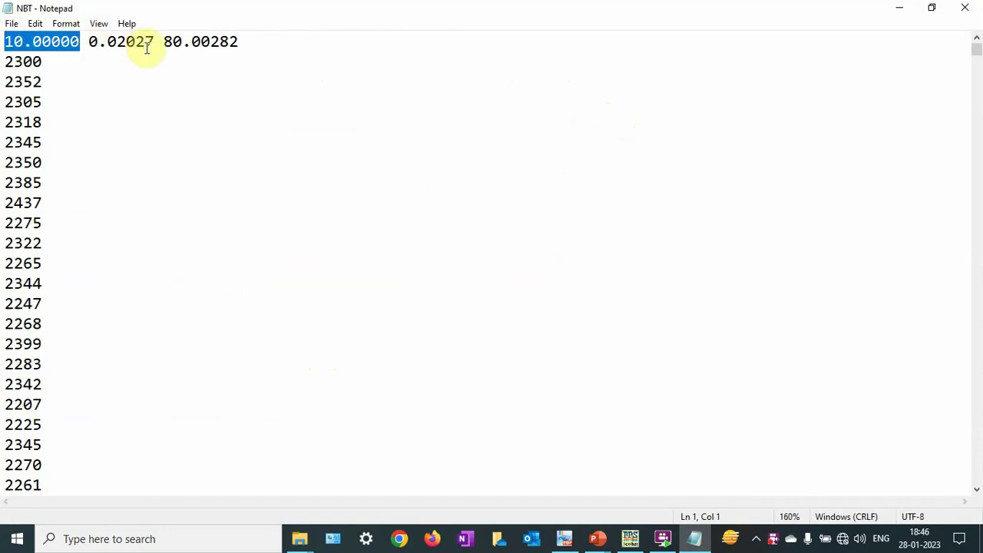
click(189, 92)
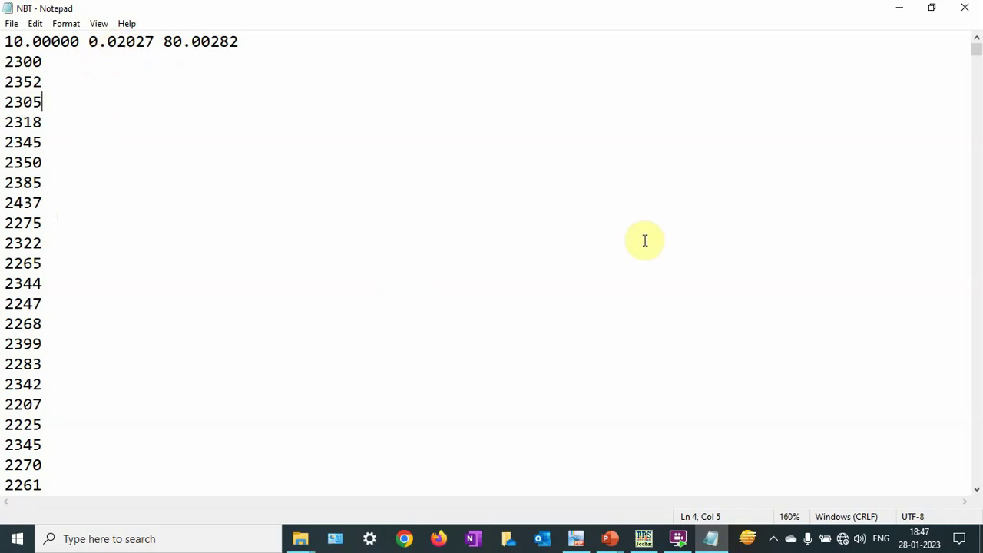
click(965, 11)
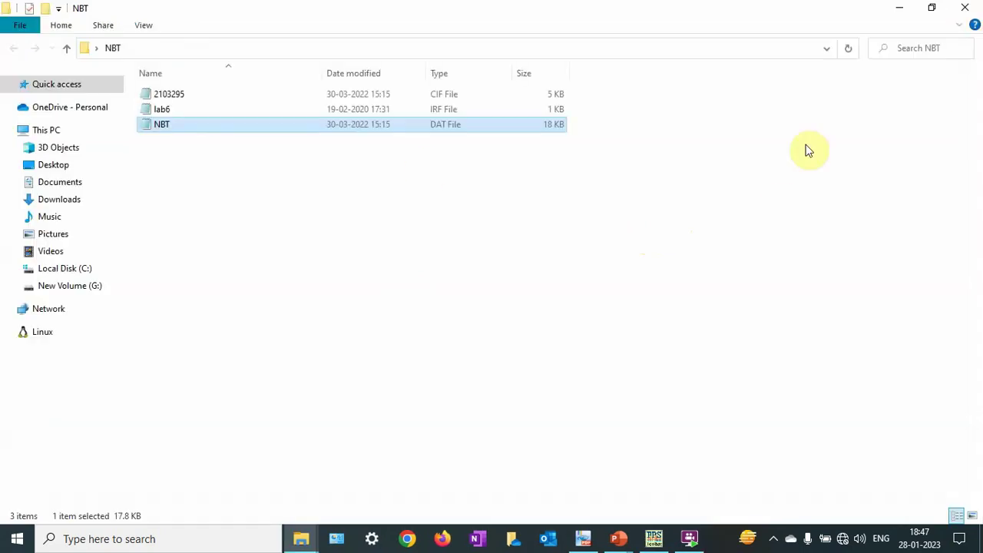
Open the lab6 IRF file and inspect the ireso setting in its header line
double_click(265, 111)
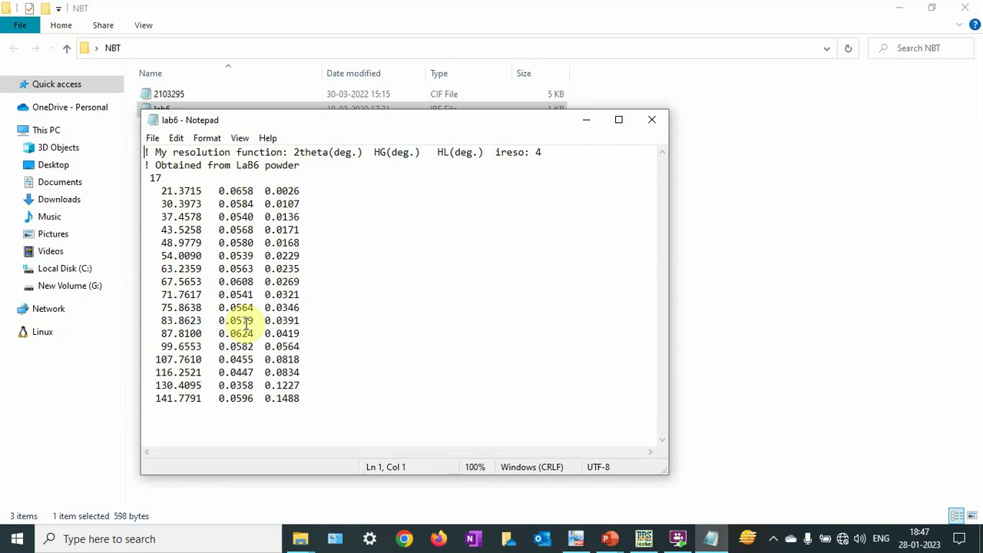
drag(548, 153, 507, 153)
click(539, 242)
Switch to the FullProf manual in PDF-XChange Viewer, read the Res=4 resolution file format, minimize it and close the lab6 file
click(584, 538)
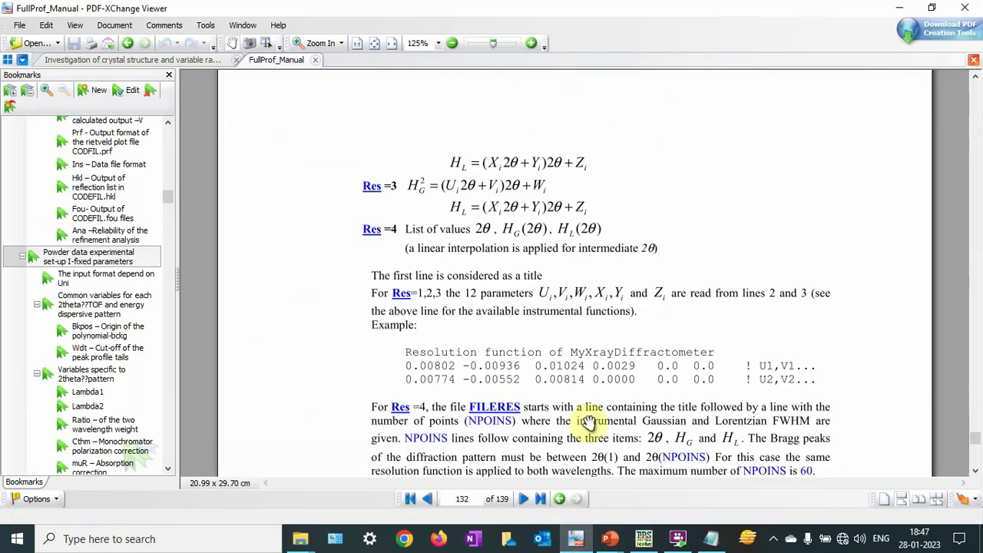
scroll(539, 285, down, 10)
scroll(539, 285, up, 10)
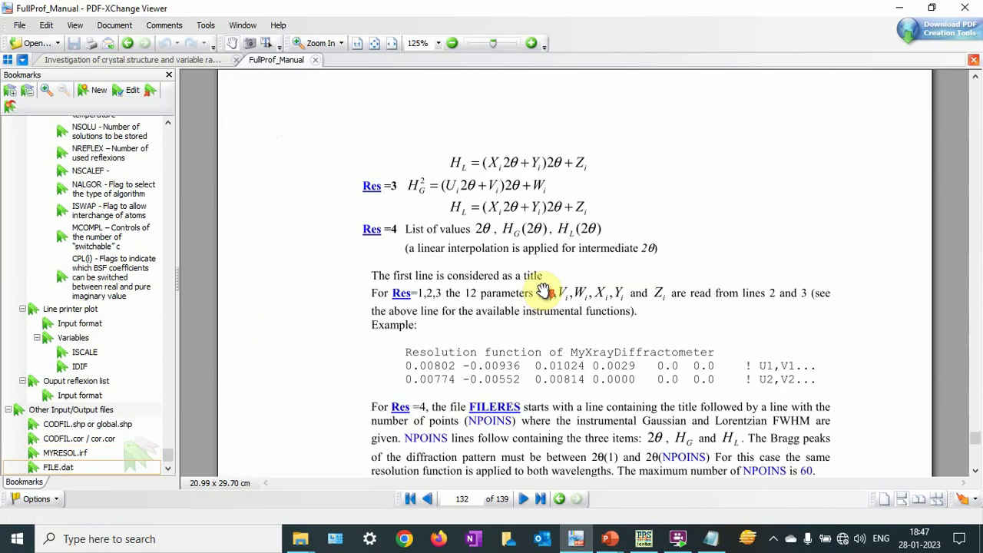
scroll(544, 290, down, 3)
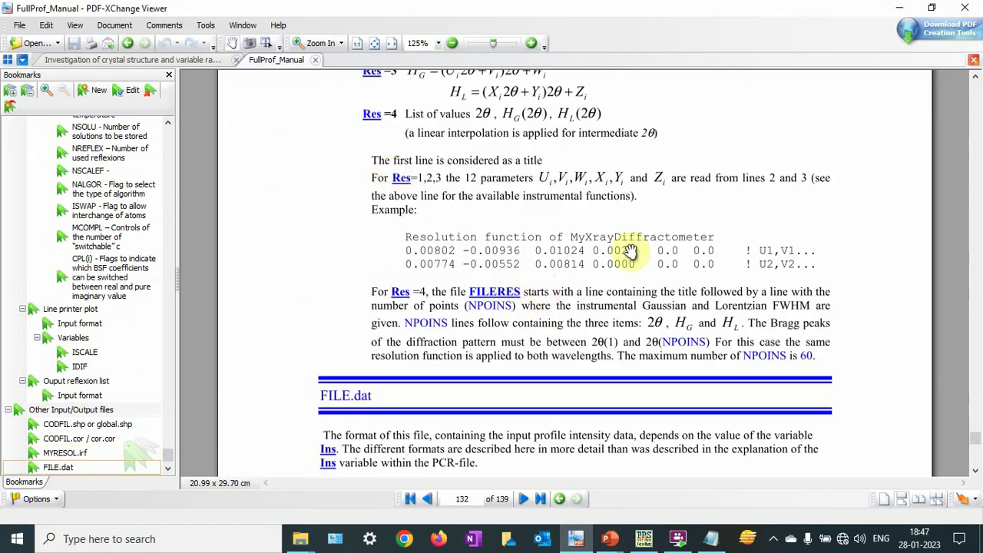
click(899, 8)
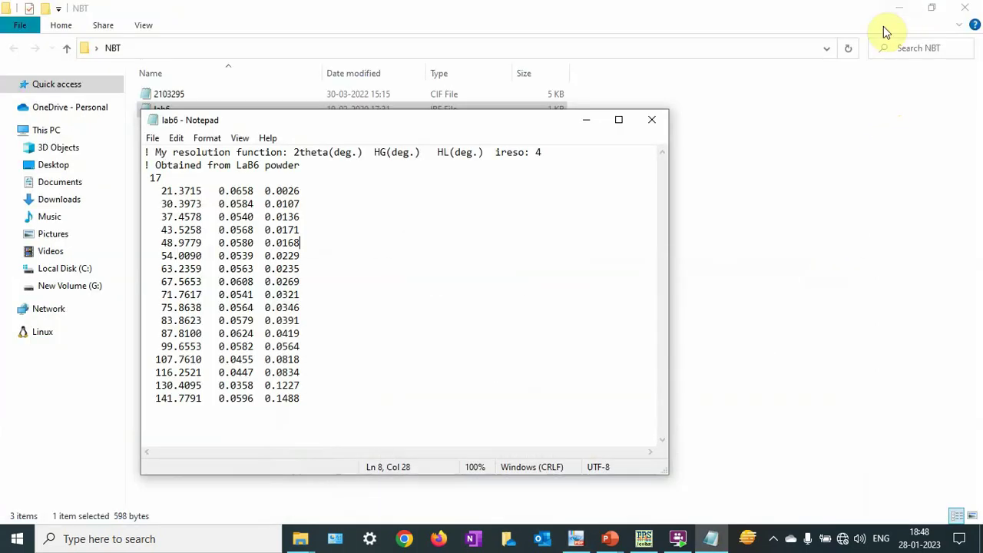
click(655, 129)
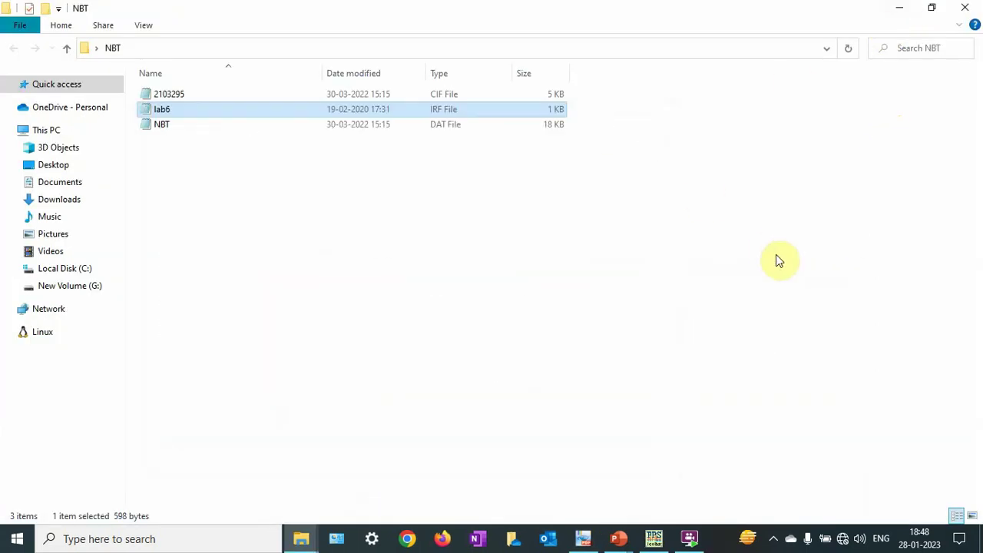
Minimize the NBT folder, start the PCR file editor from the FullProf toolbar and minimize it
click(899, 8)
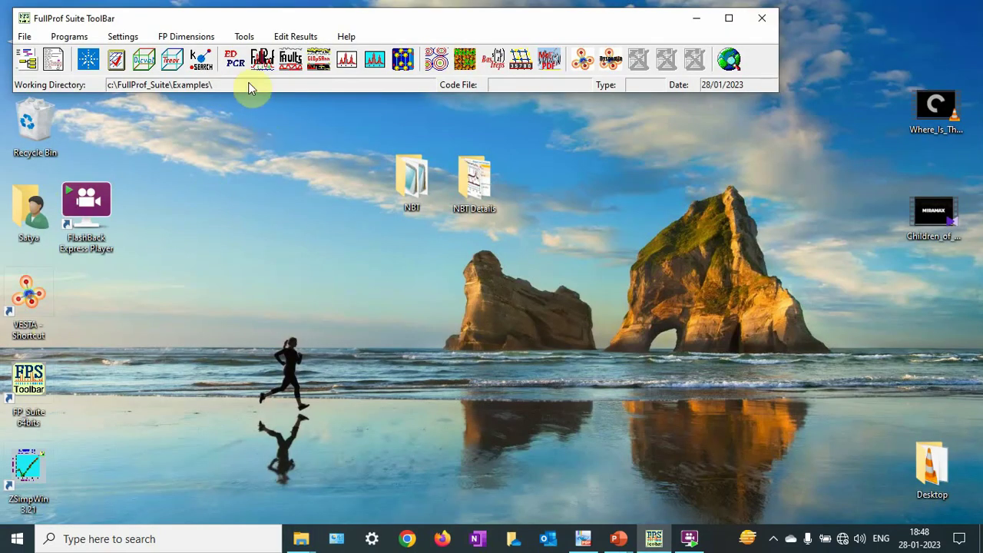
click(232, 66)
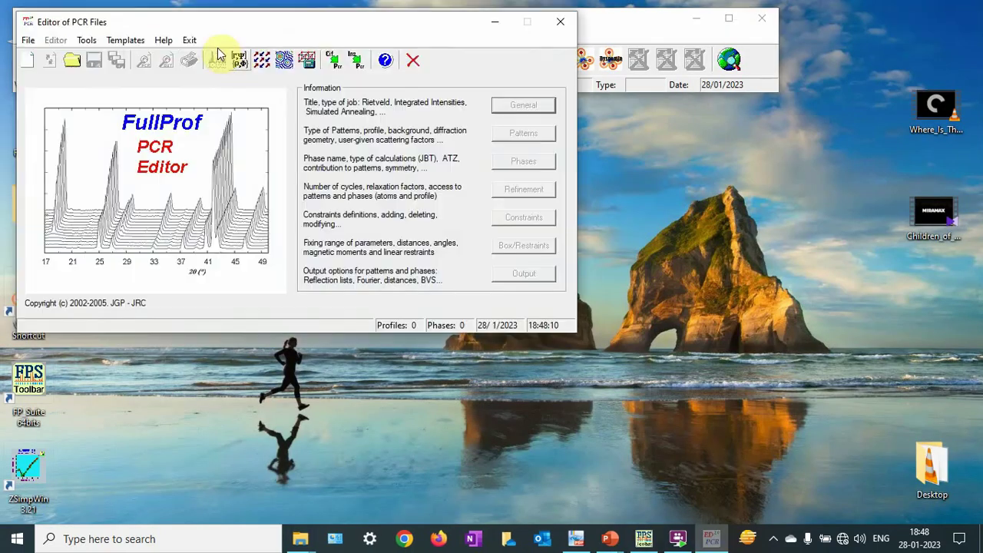
click(494, 22)
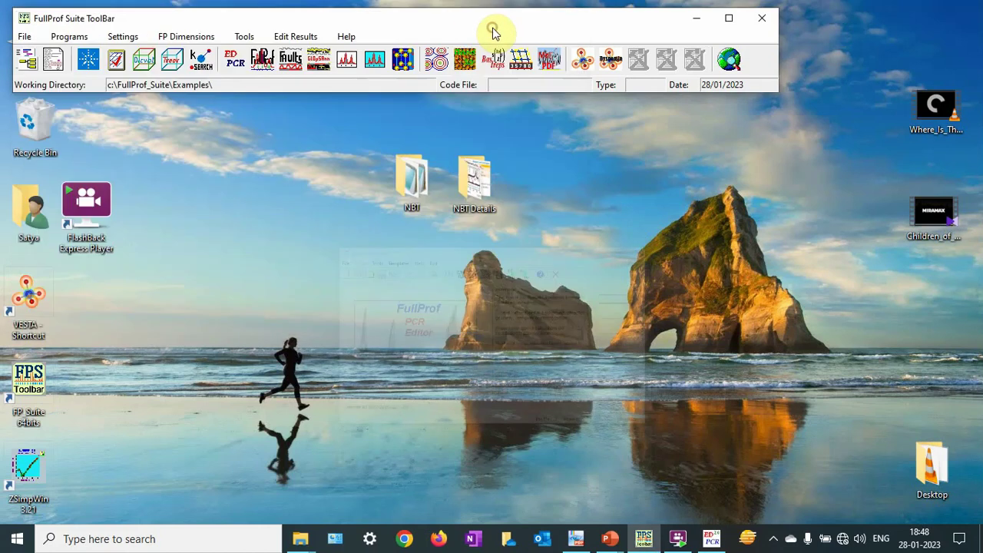
Plot the NBT data file from the desktop NBT folder in WinPLOTR using the INSTRM=0 free format, and close the plot
click(347, 62)
click(115, 84)
click(127, 102)
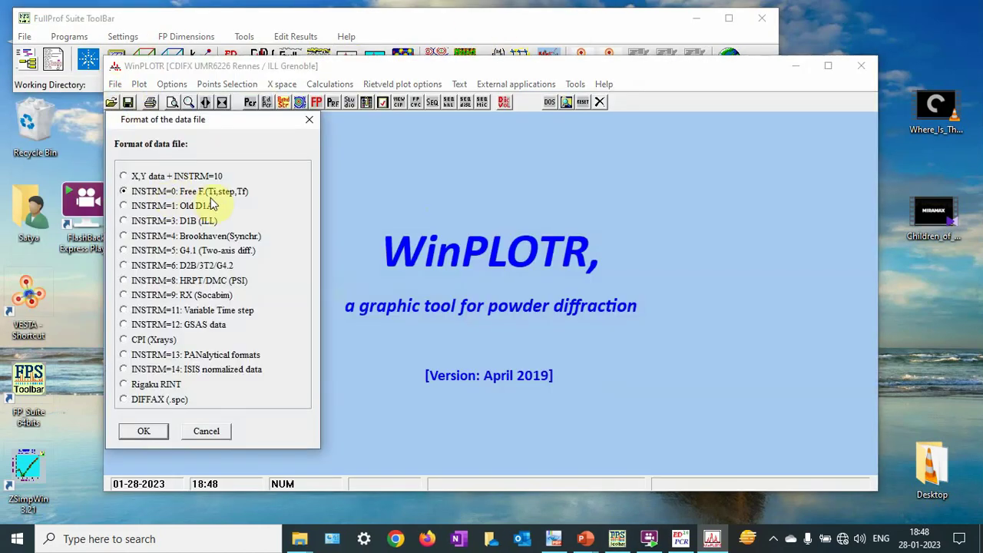
click(144, 431)
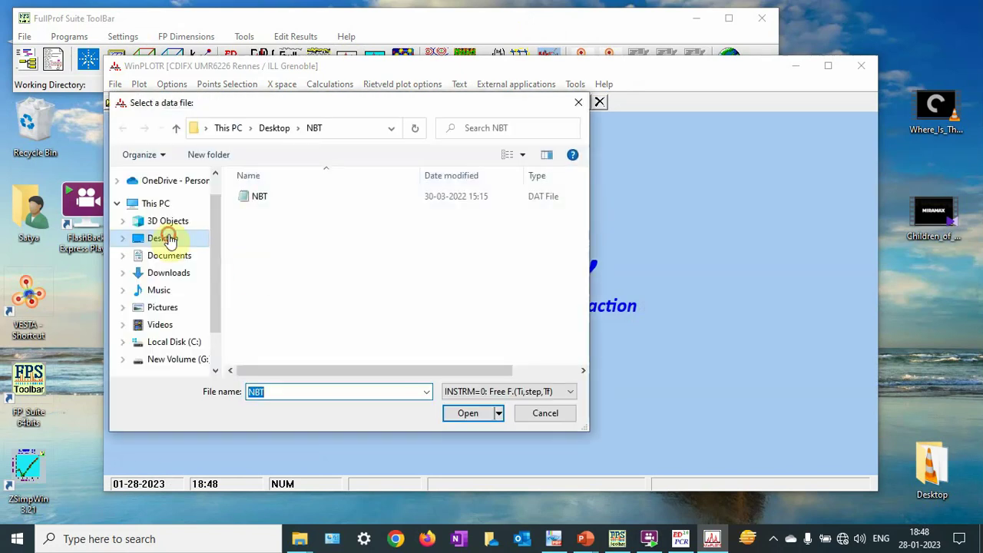
click(159, 238)
click(368, 215)
double_click(368, 214)
double_click(284, 200)
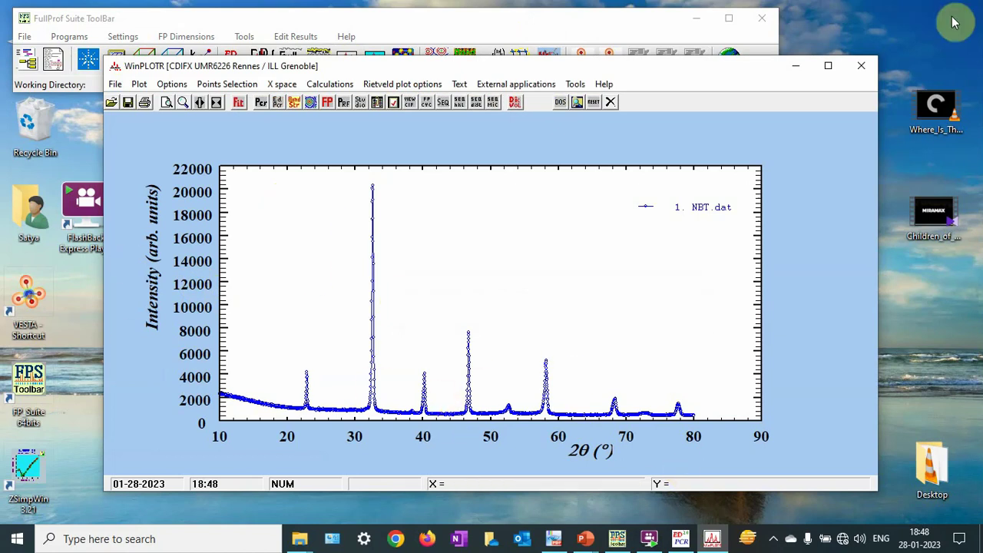
click(857, 68)
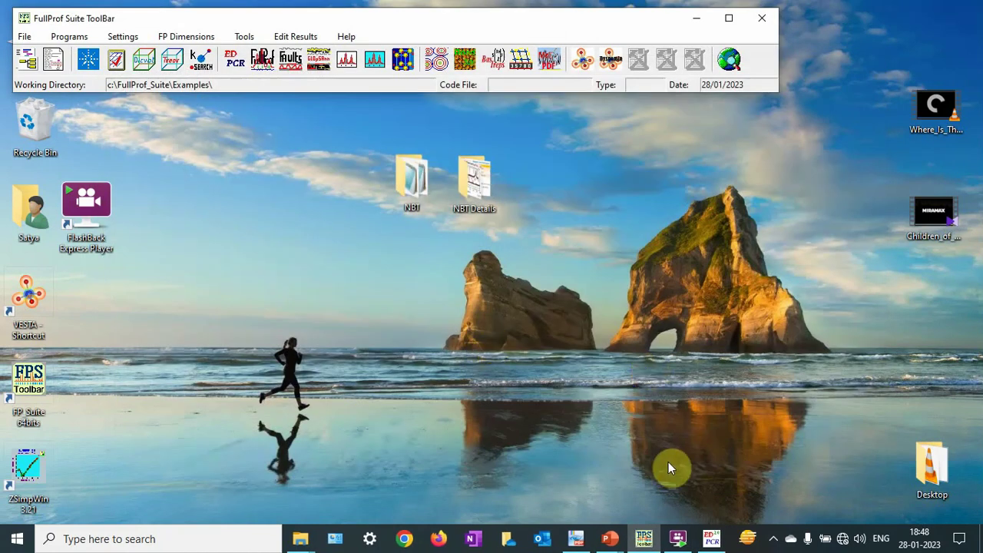
Switch to the PCR editor, load the 2103295 CIF file from the desktop NBT folder, check its atoms information and accept the template
click(711, 538)
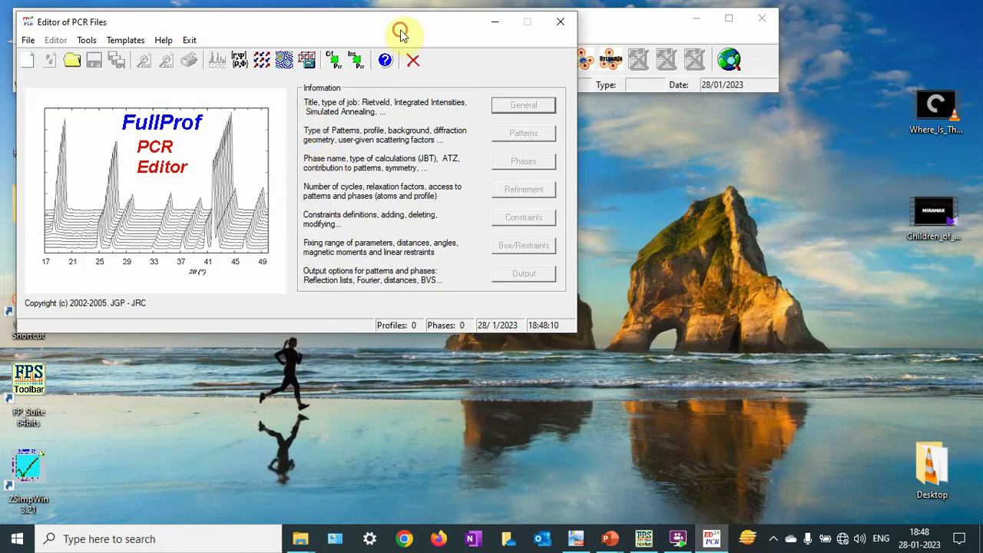
drag(400, 27, 490, 104)
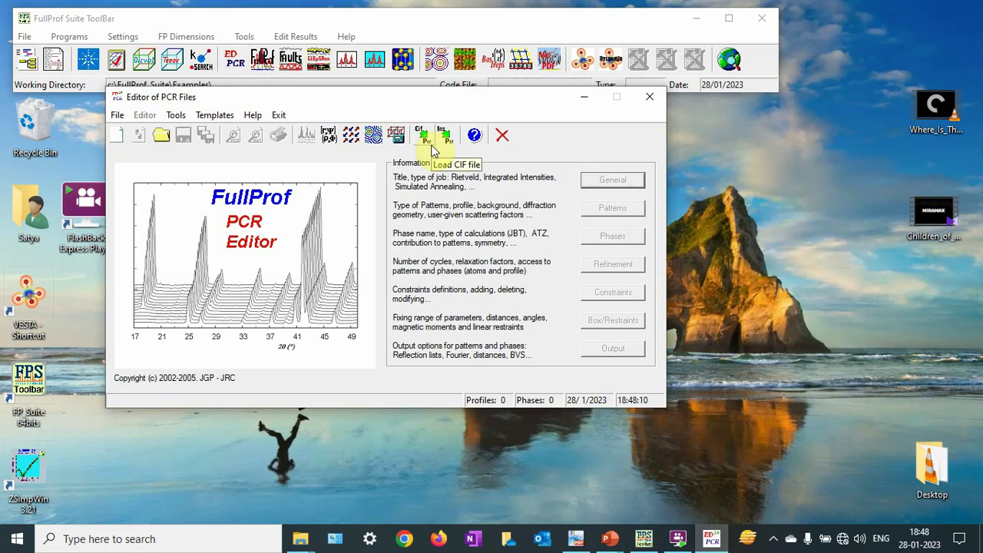
click(444, 137)
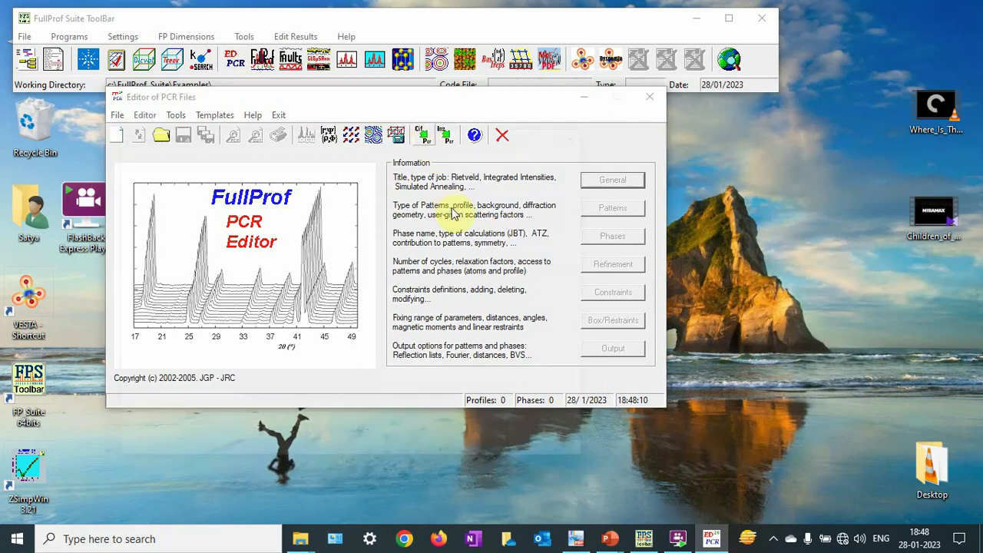
click(183, 271)
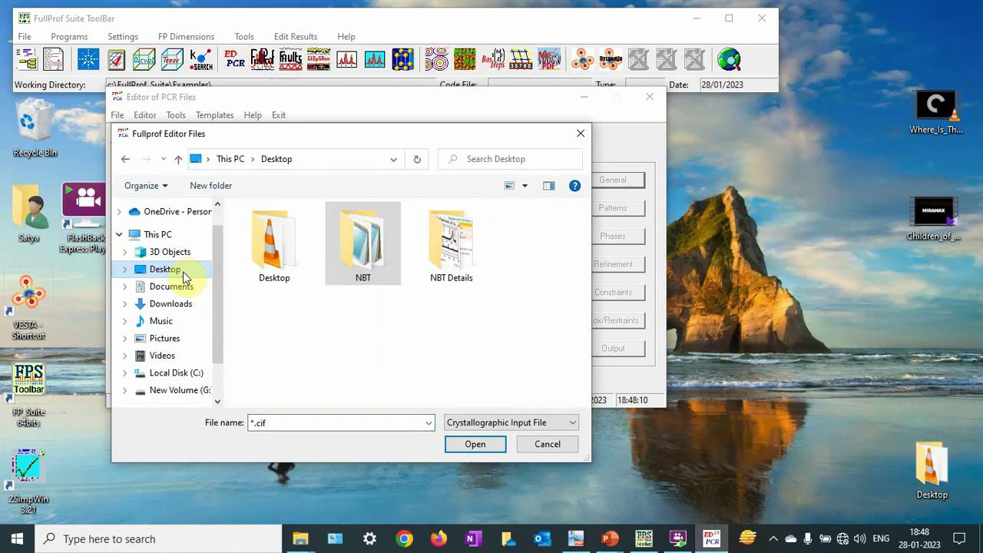
double_click(353, 245)
double_click(285, 226)
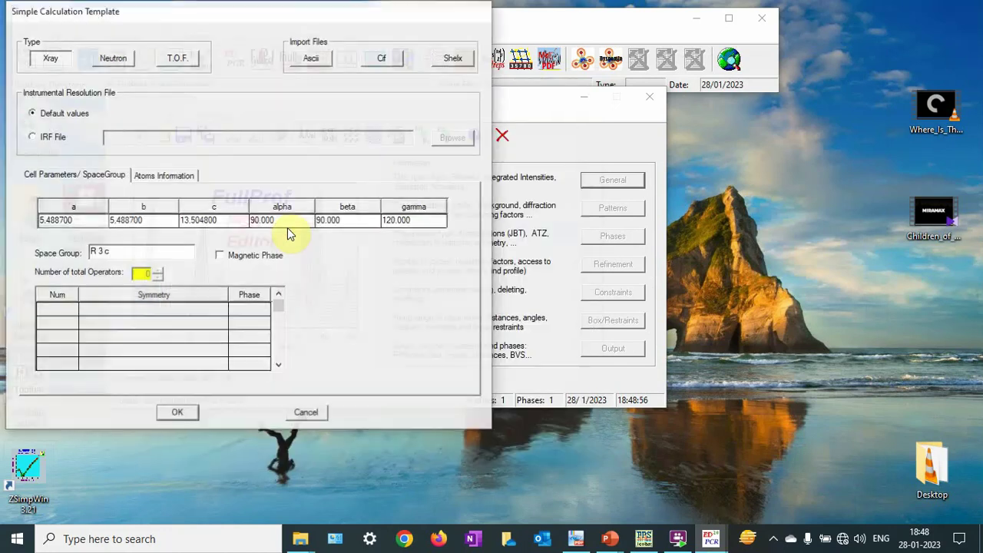
click(152, 178)
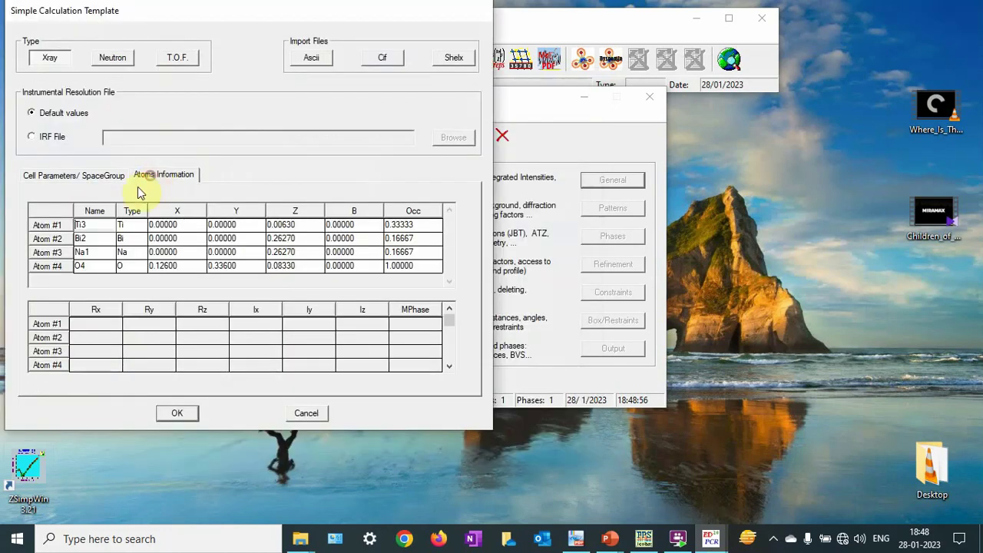
click(198, 408)
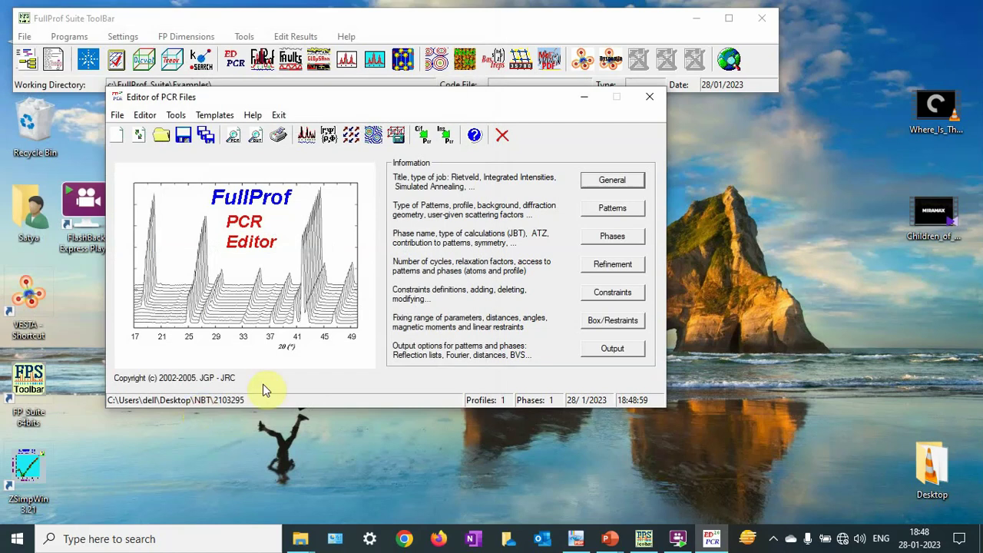
Accept the general job information and assign NBT.dat from the desktop NBT folder as the data file of pattern 1
click(628, 184)
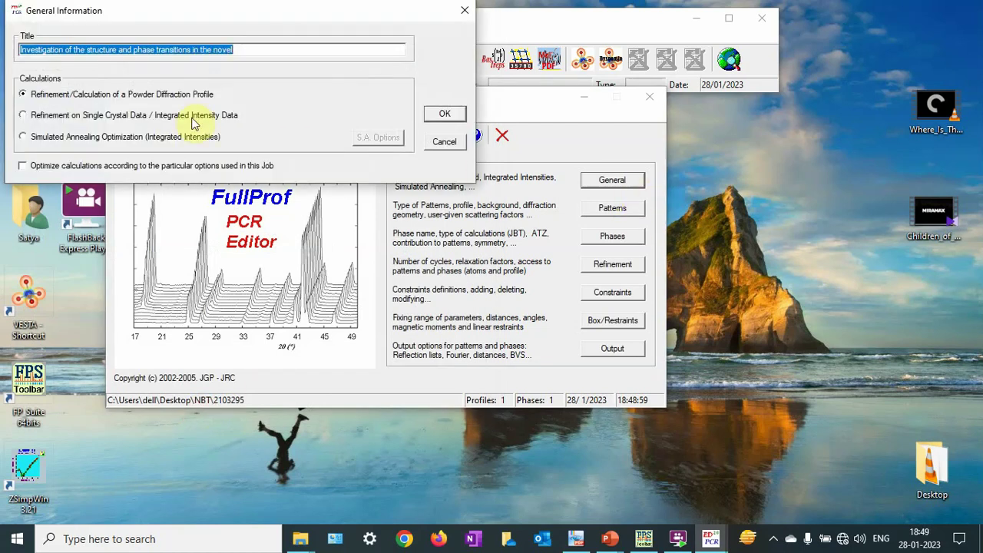
click(439, 115)
click(589, 206)
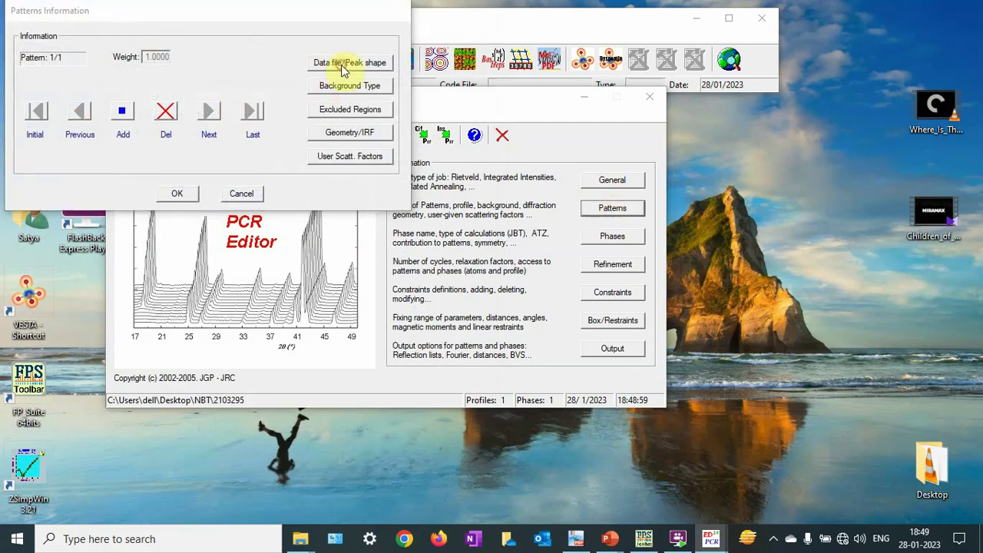
click(343, 66)
click(401, 75)
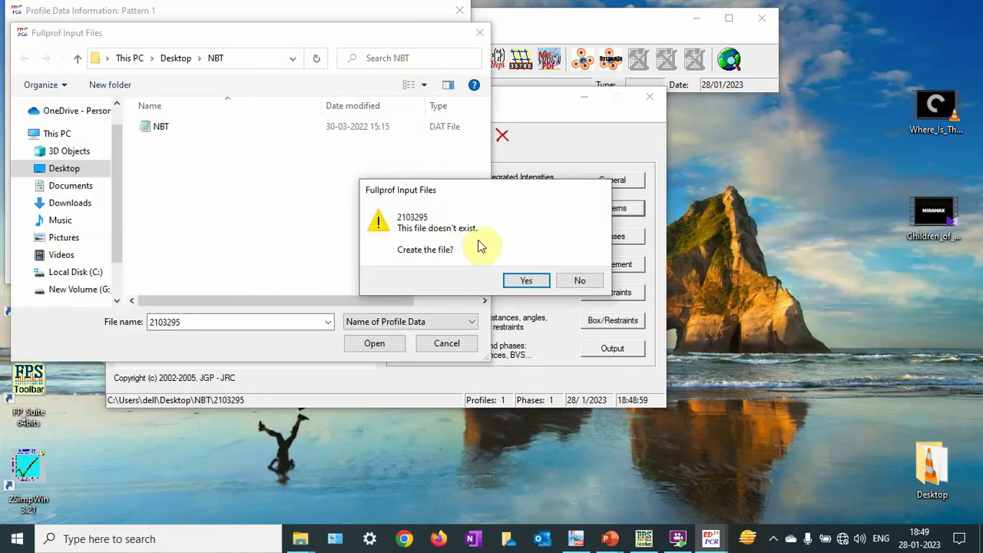
click(526, 280)
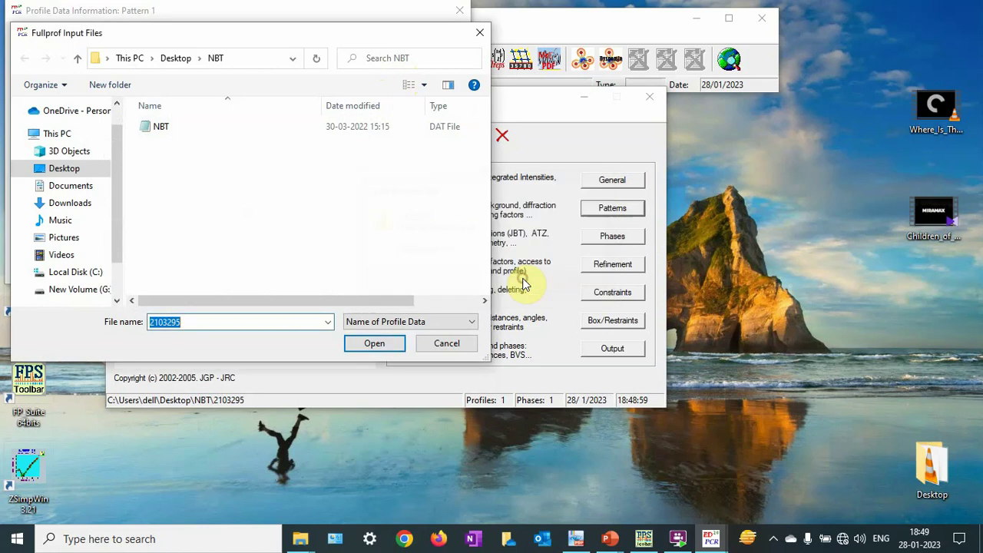
double_click(192, 132)
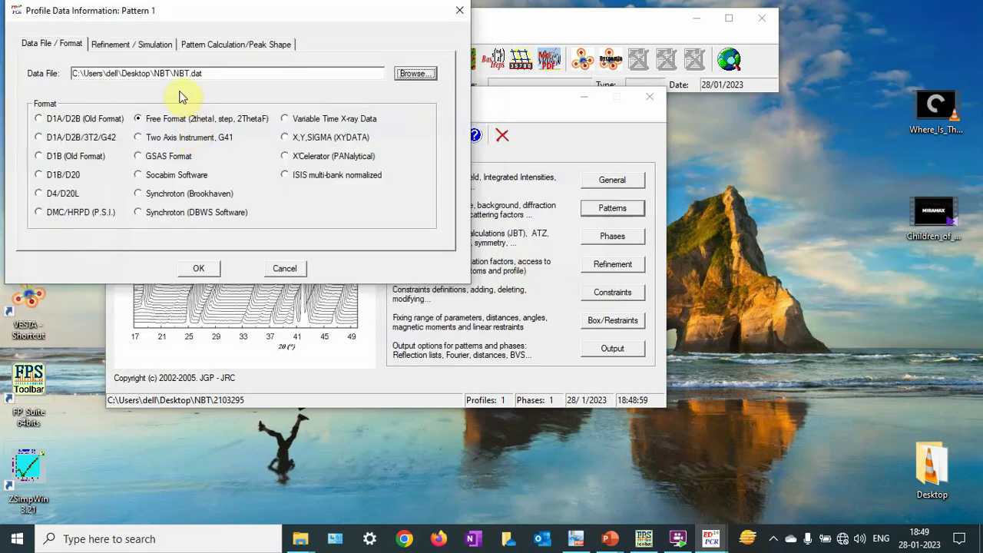
Go through the refinement/simulation and peak shape settings of pattern 1, keeping the Thompson-Cox-Hastings pseudo-Voigt shape, and accept the profile data
click(143, 46)
click(55, 89)
click(215, 51)
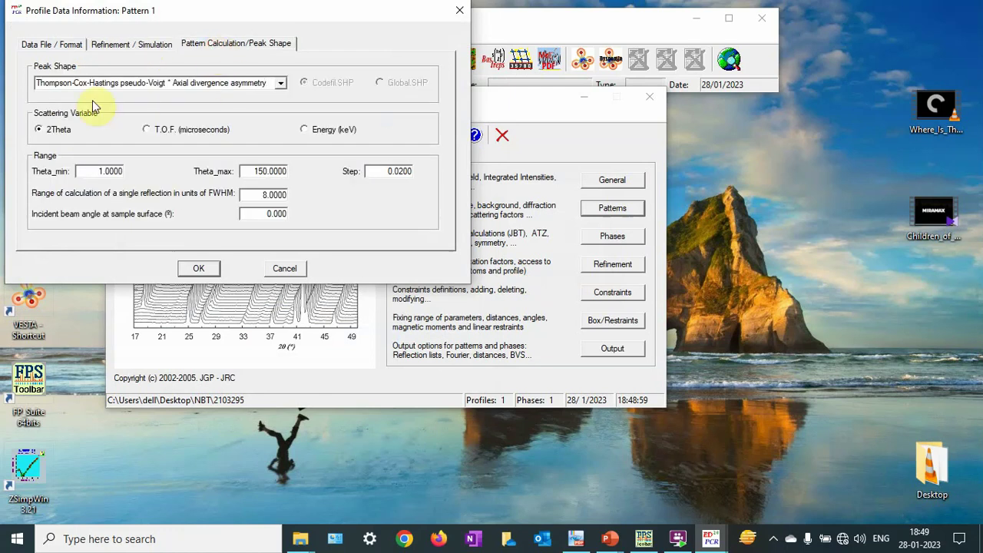
click(199, 268)
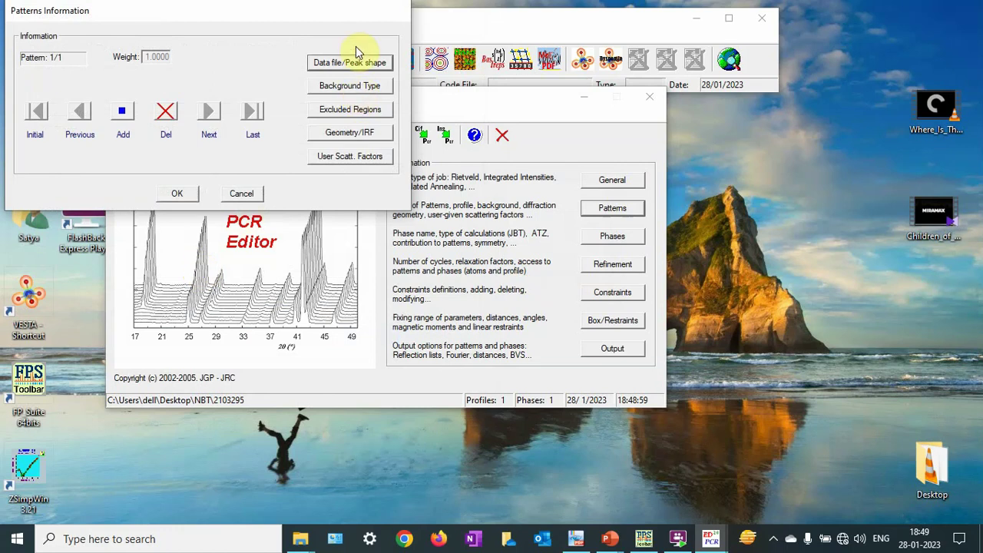
Accept the 6-coefficients polynomial background and the Bragg-Brentano geometry with no instrumental resolution function for the pattern
click(347, 86)
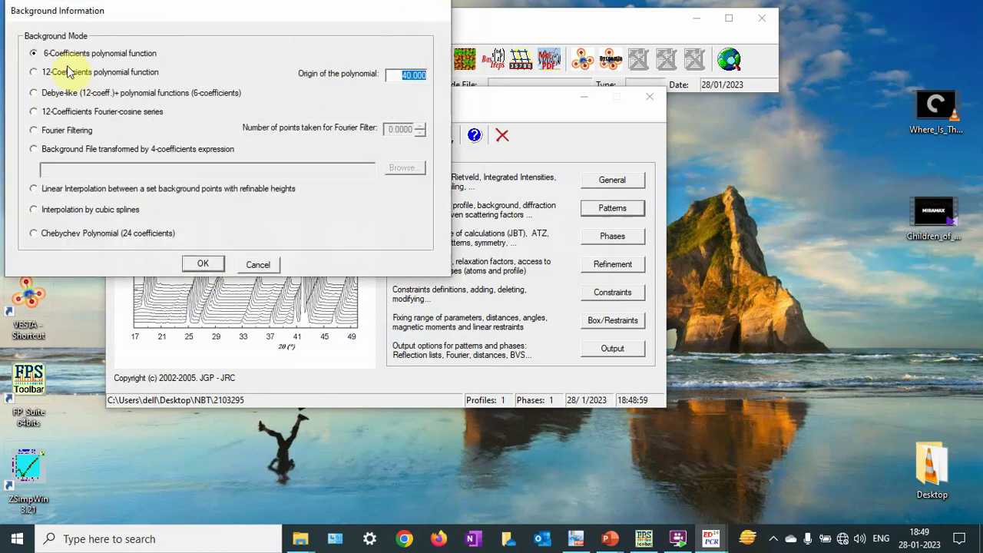
click(200, 264)
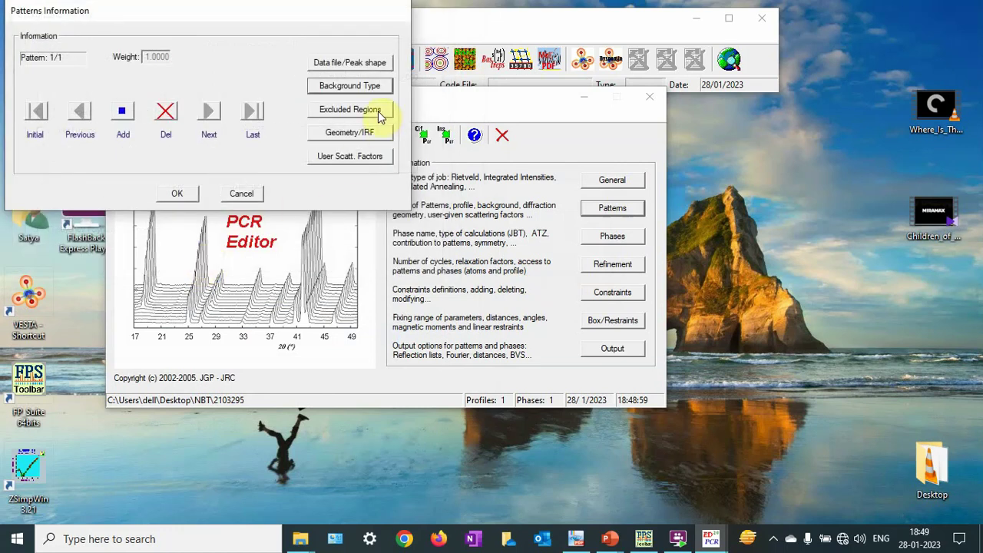
click(370, 134)
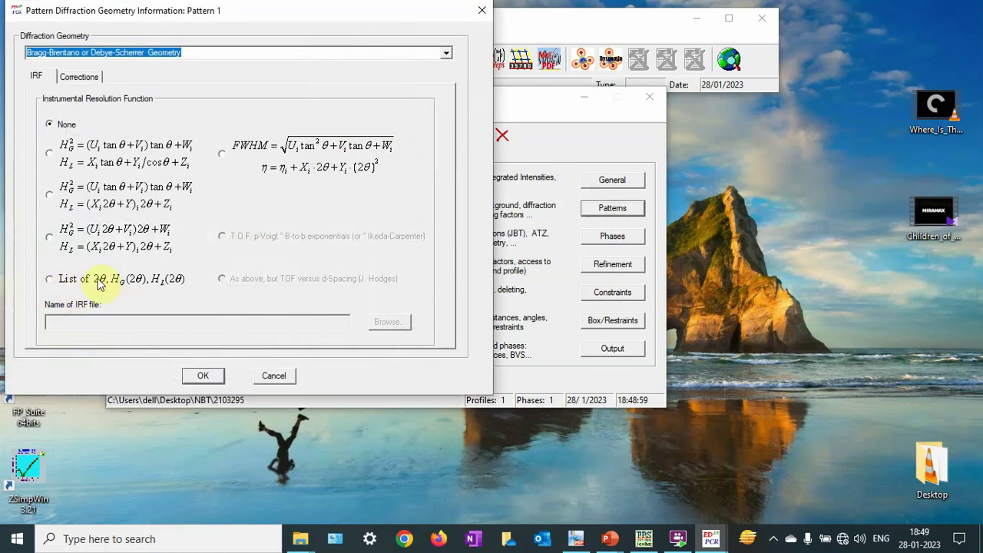
click(215, 375)
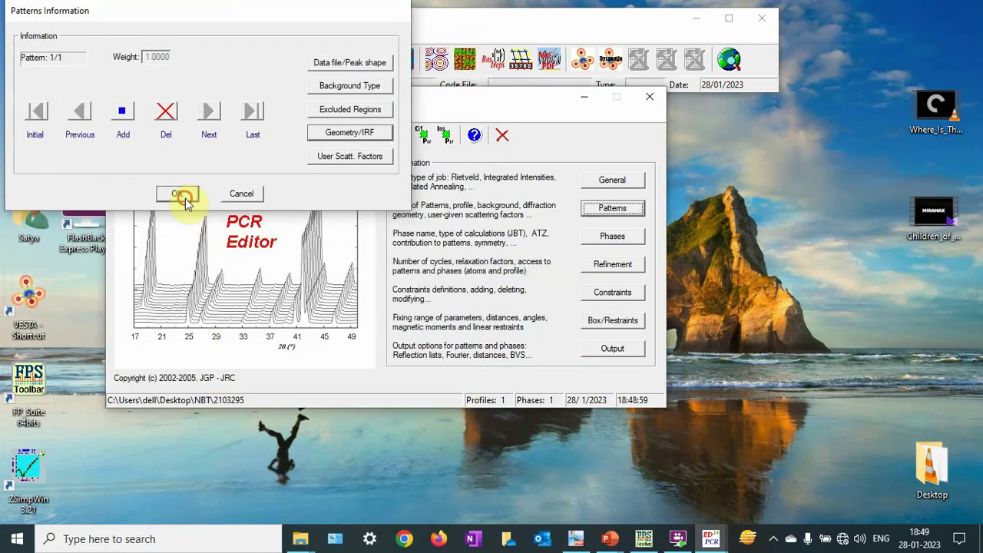
click(177, 193)
Make phase 1's weight percentage coefficient user-provided and set its peak shape to Thompson-Cox-Hastings pseudo-Voigt * Axial divergence asymmetry
click(626, 239)
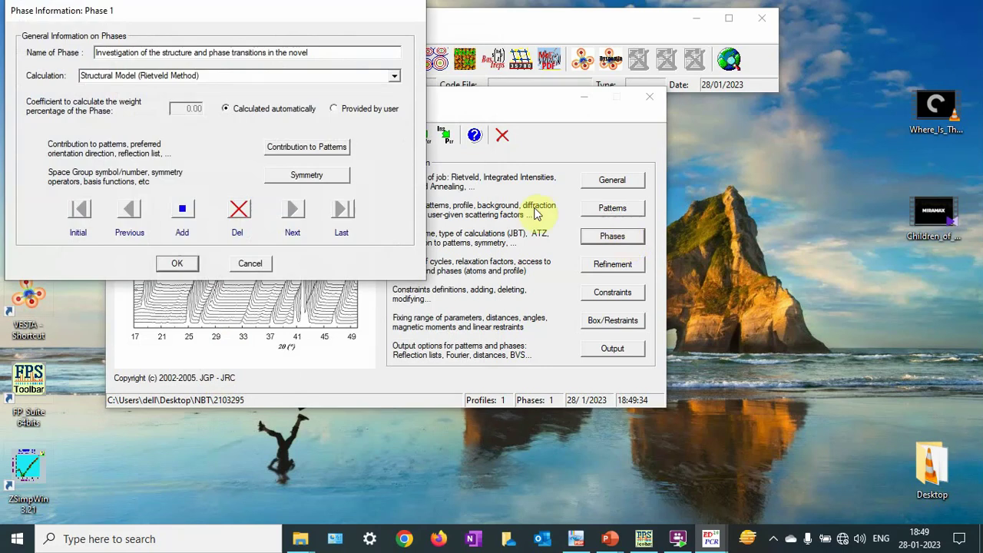
click(356, 113)
click(341, 147)
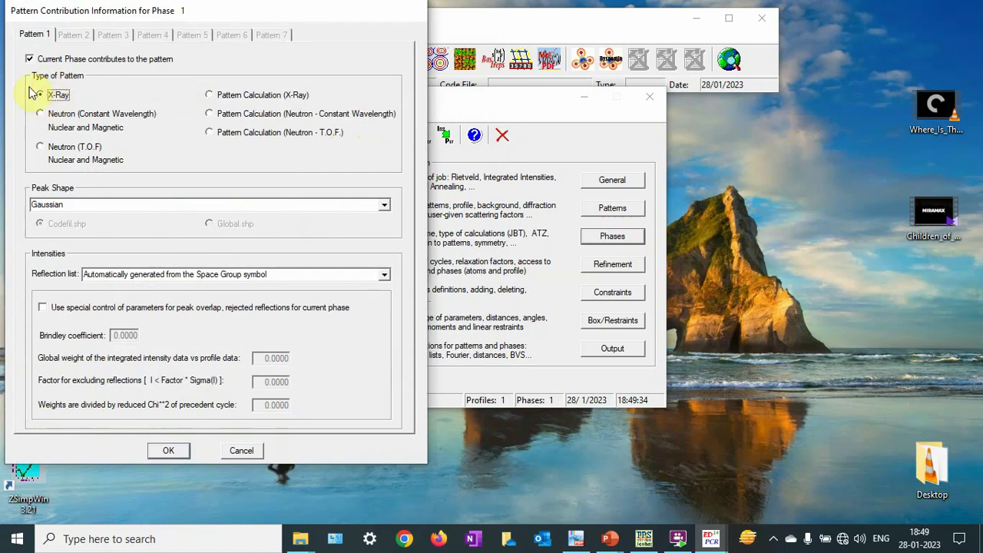
click(383, 205)
click(386, 236)
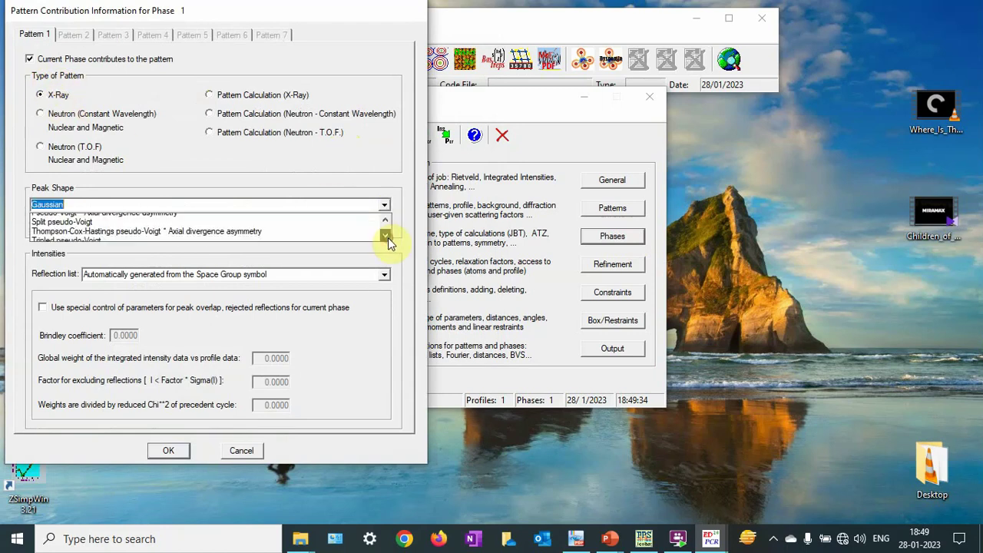
click(347, 223)
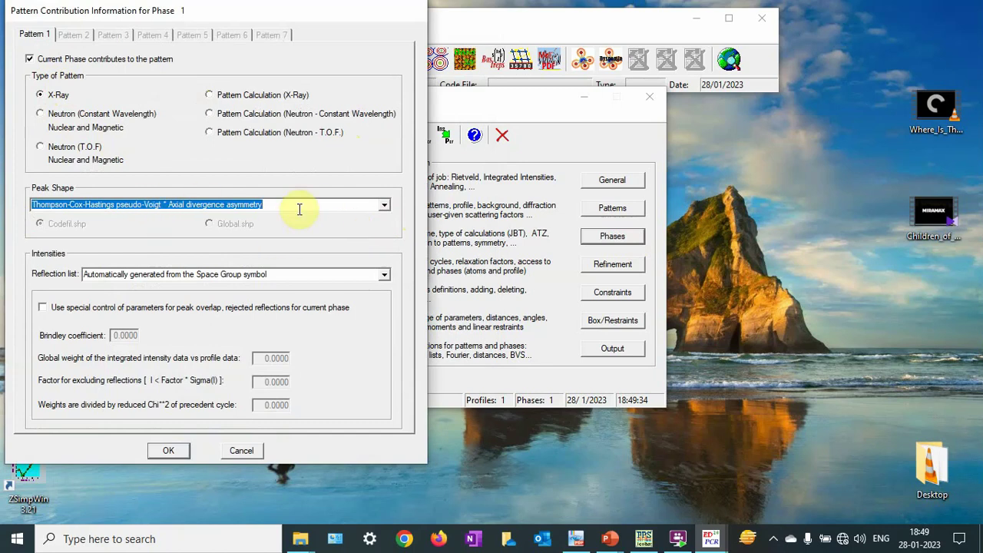
click(173, 453)
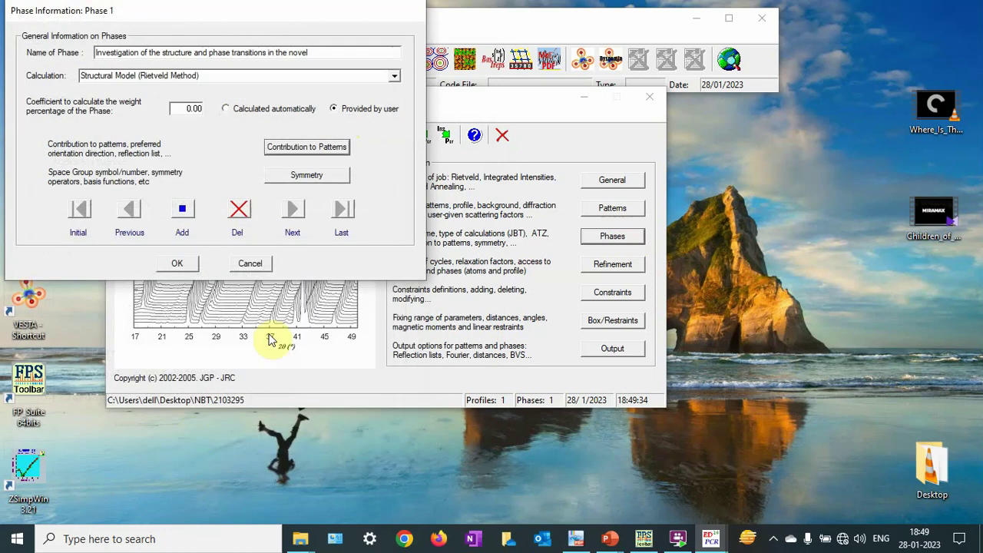
Generate the symmetry operators automatically for space group R 3 c and accept the phase information
click(306, 175)
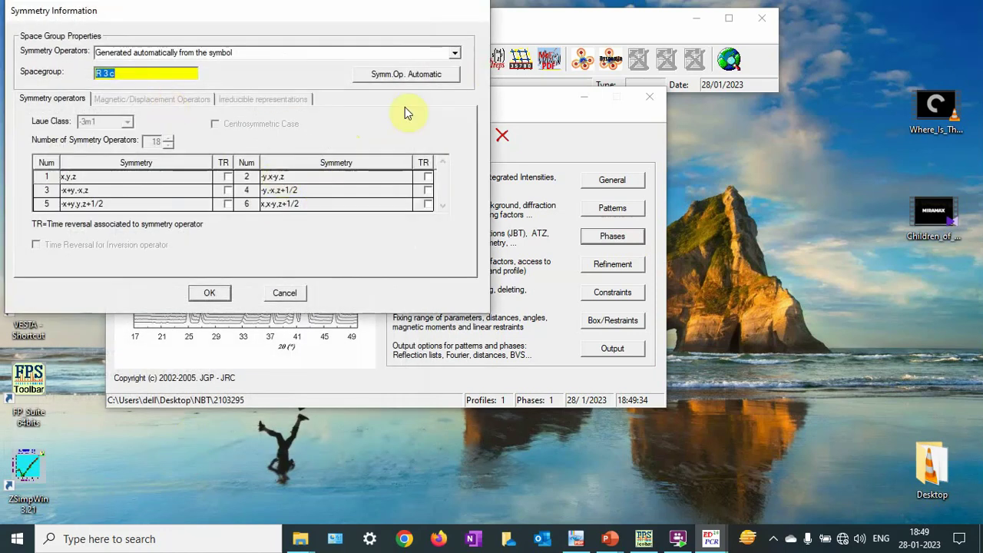
click(400, 74)
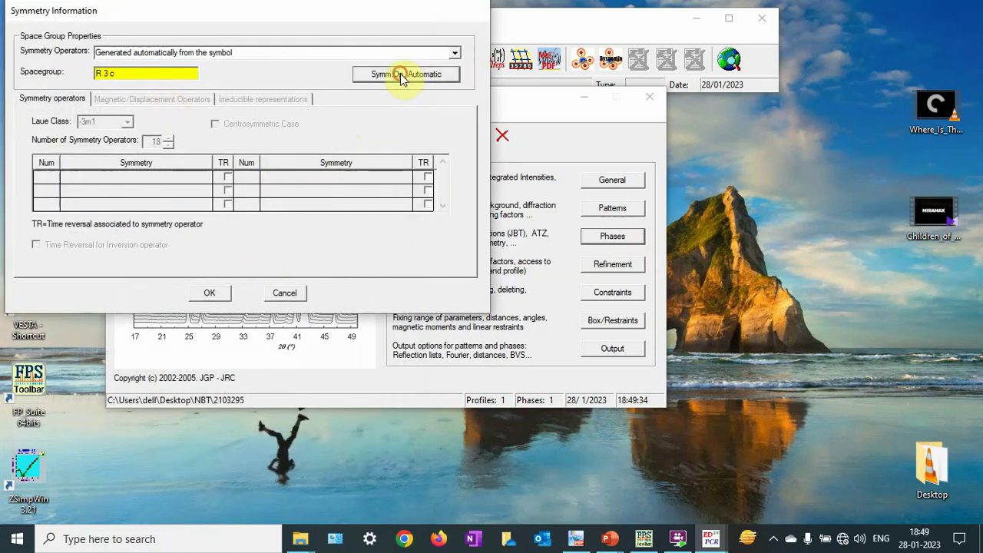
click(218, 292)
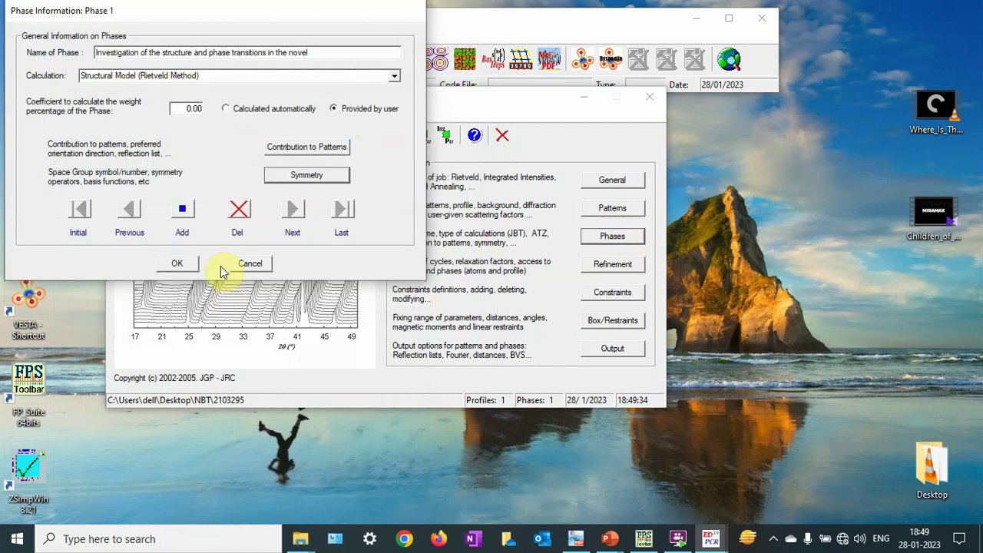
click(177, 263)
Set the refinement's forced termination to shifts below 0.30 x E.S.D. and choose Criterion of Convergence is NOT applied (Profile Matching Mode)
click(606, 267)
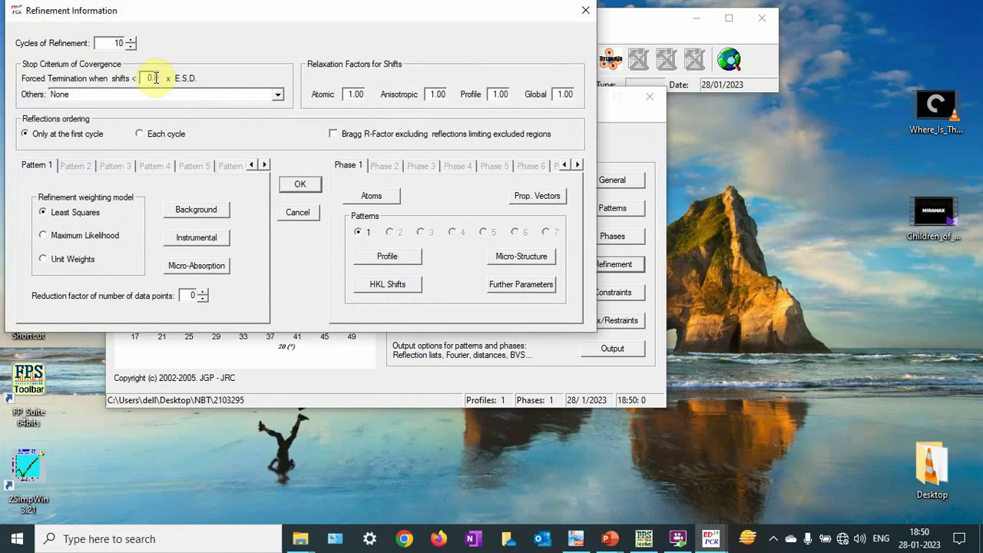
text(0)
click(277, 94)
click(267, 105)
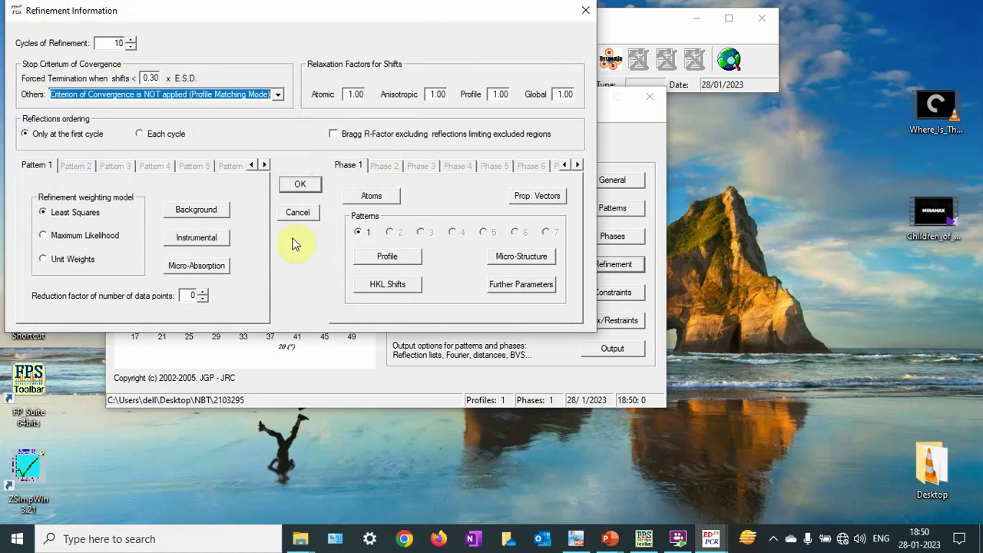
Review the background and instrumental parameters of pattern 1 and the profile parameters of phase 1
click(207, 215)
click(545, 151)
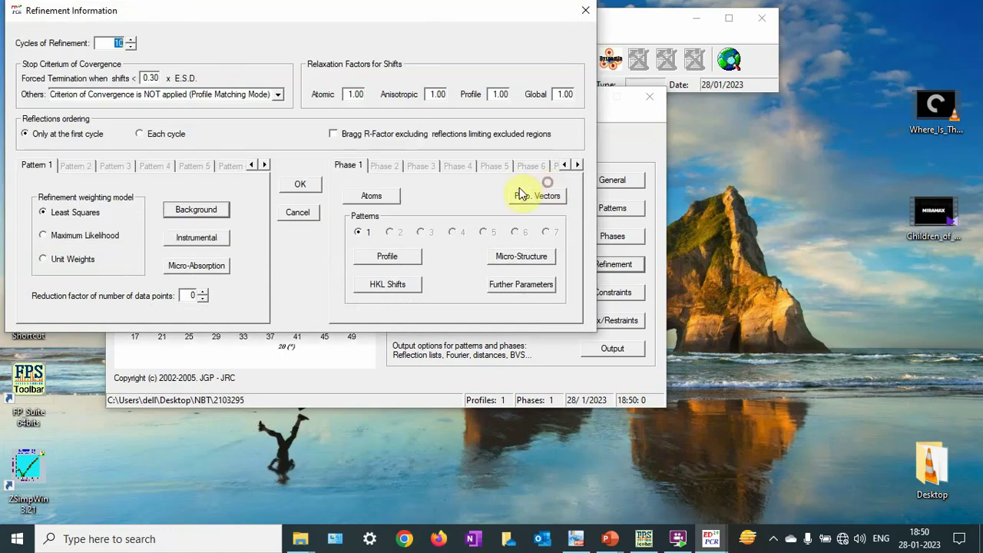
click(217, 237)
click(529, 80)
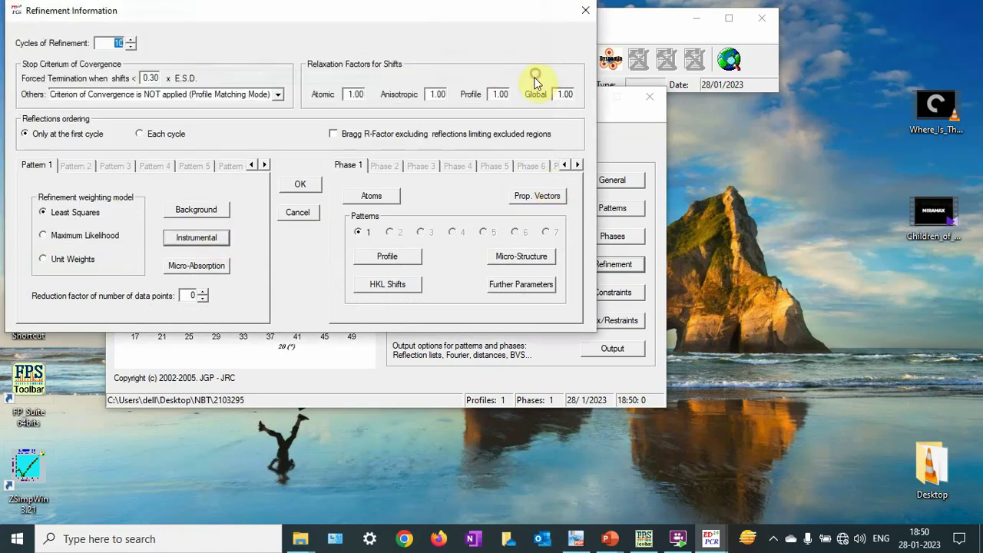
click(387, 256)
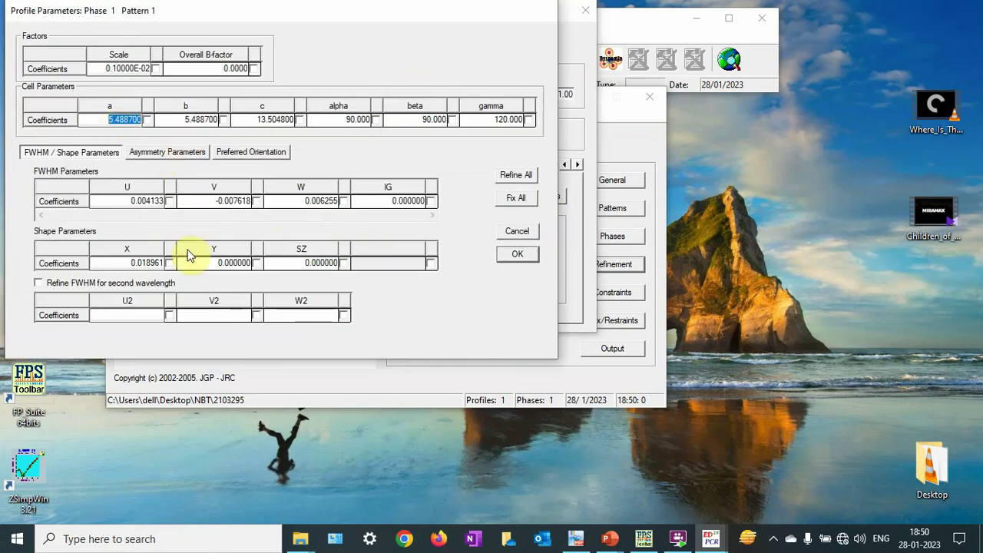
click(516, 259)
Set the thermal factor of all four atoms (Ti3, Bi2, Na1, O4) to Isotropic and accept the atoms information
click(384, 198)
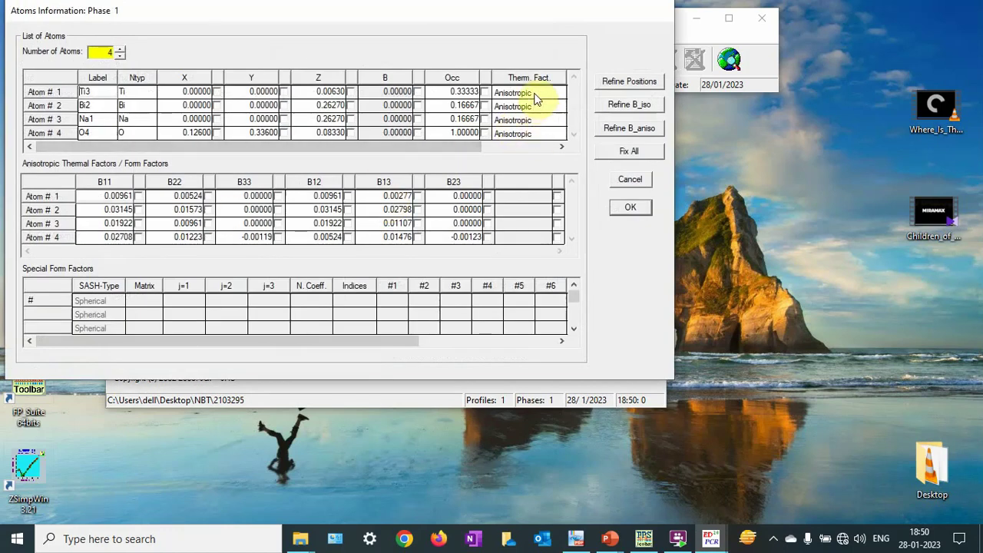
click(543, 93)
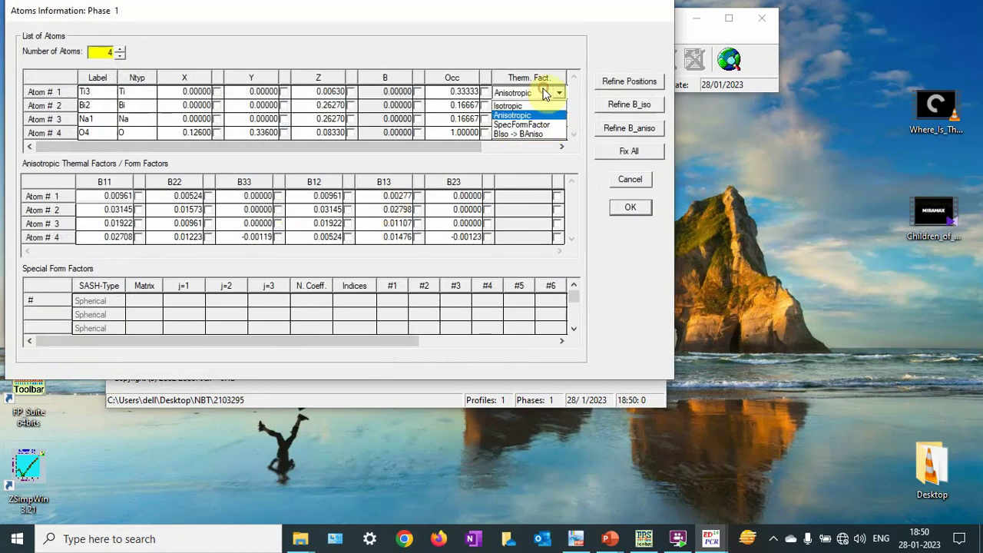
click(513, 105)
click(530, 106)
click(513, 119)
click(530, 121)
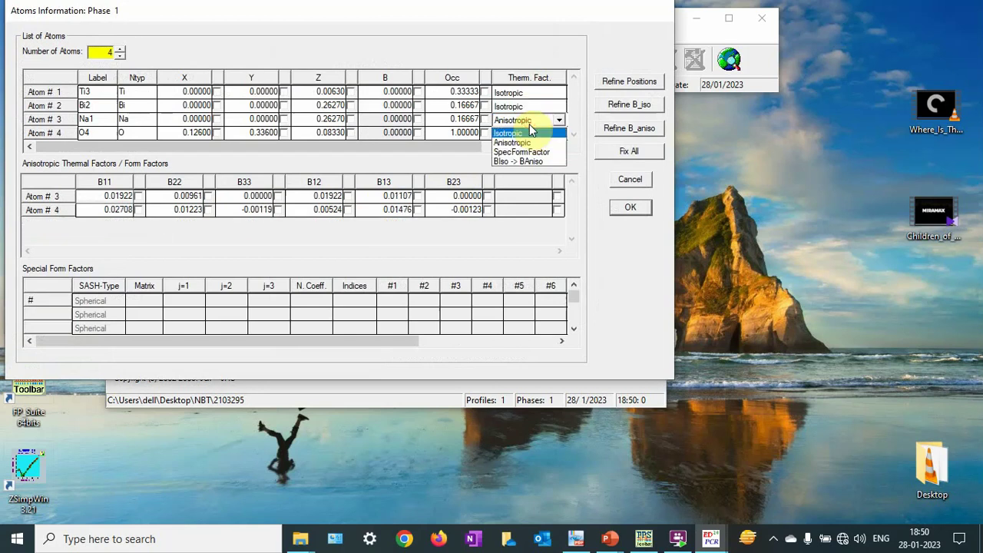
click(530, 133)
click(530, 133)
click(522, 146)
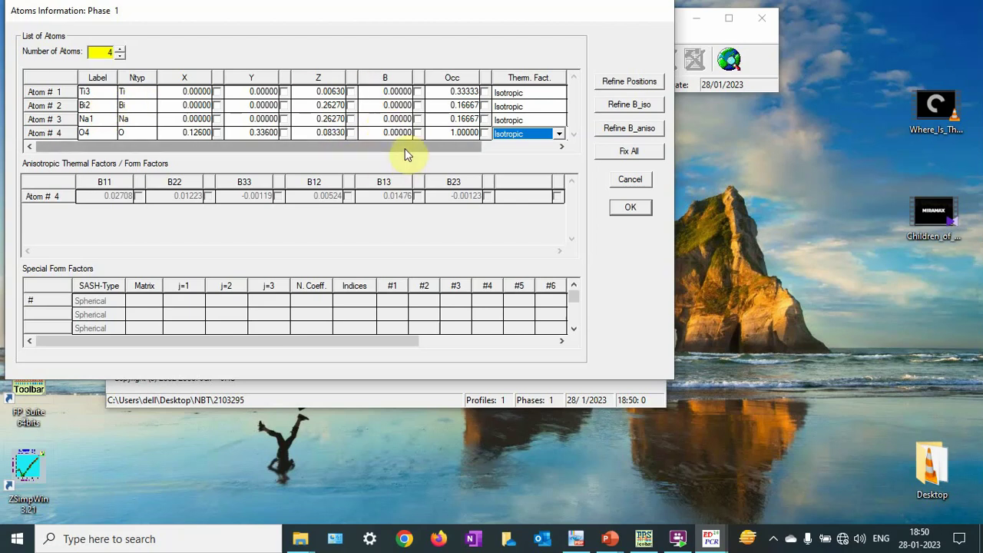
click(628, 209)
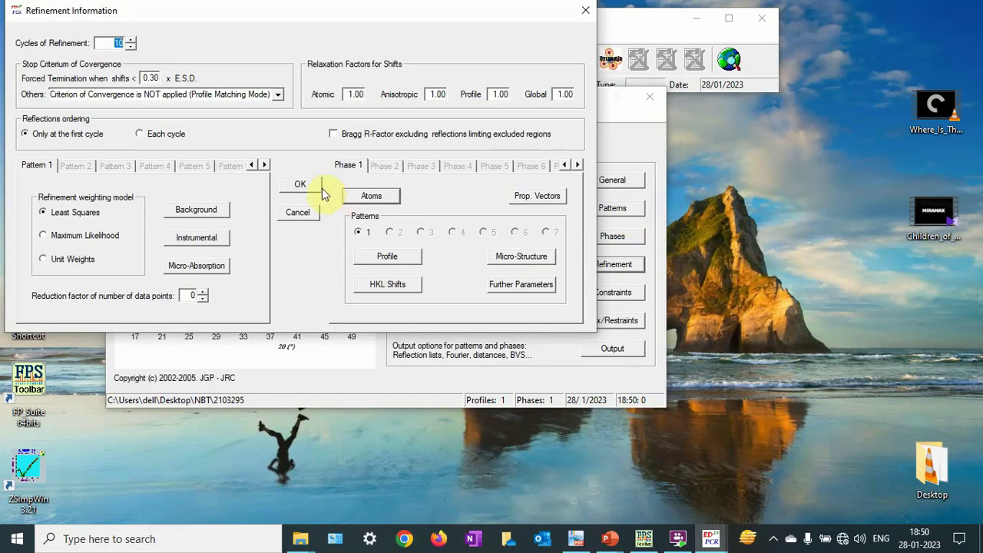
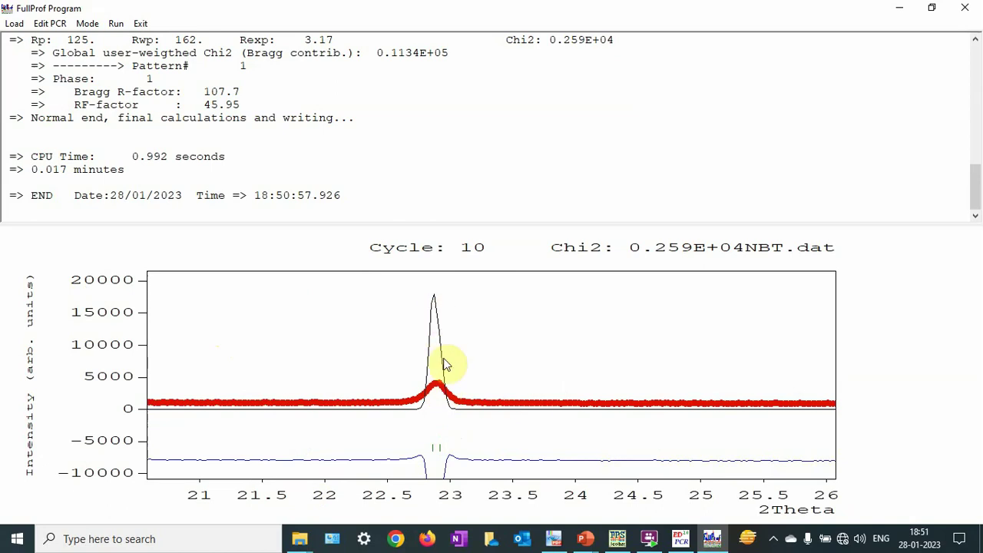
Restore the refinement plot to its full 2Theta range and close the FullProf program window
right_click(451, 459)
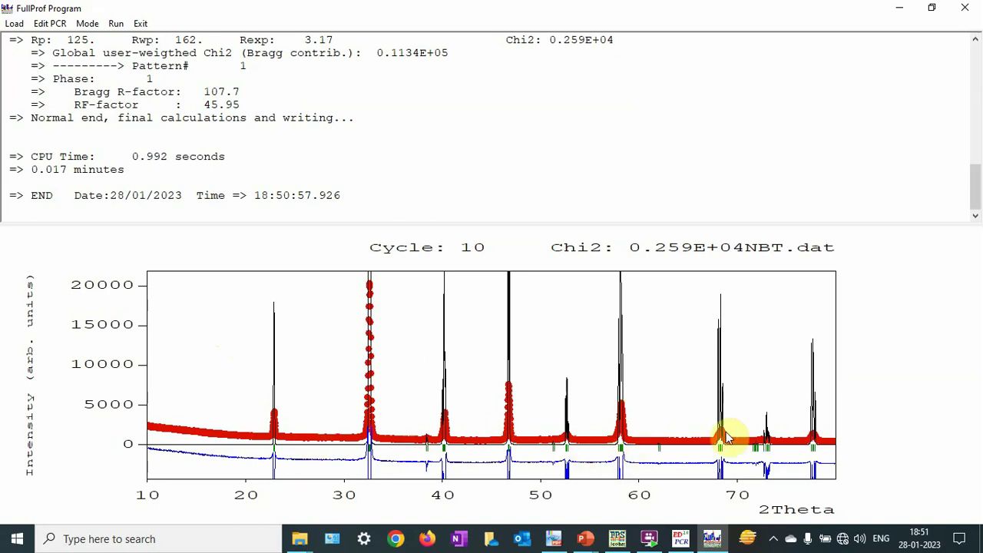
click(964, 8)
click(485, 321)
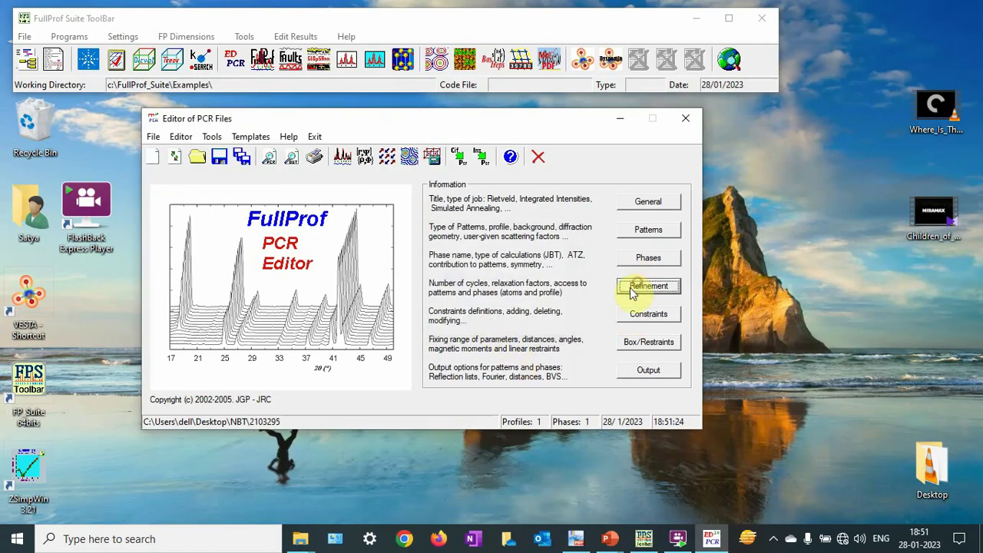
Mark the scale factor of phase 1 for refinement in the profile parameters and accept them
click(630, 287)
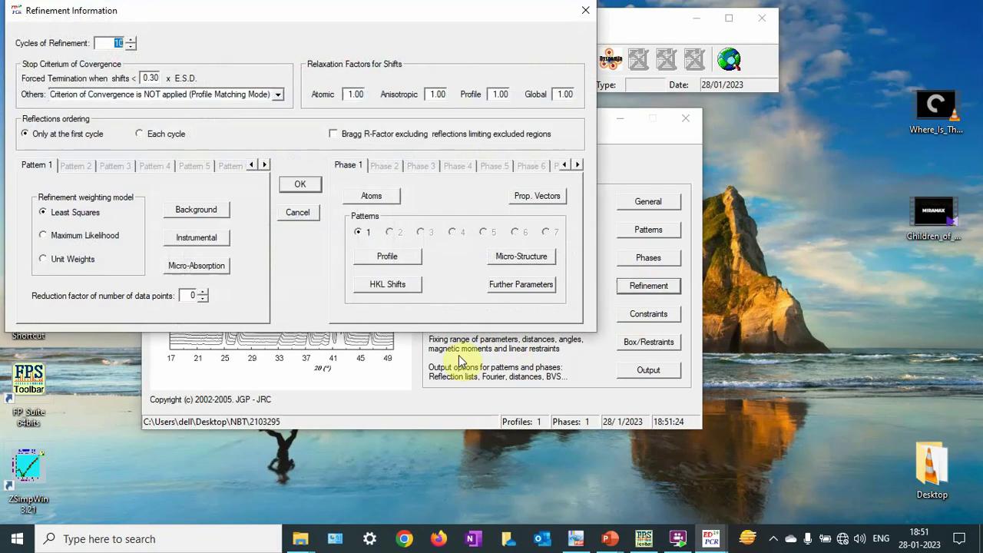
click(387, 265)
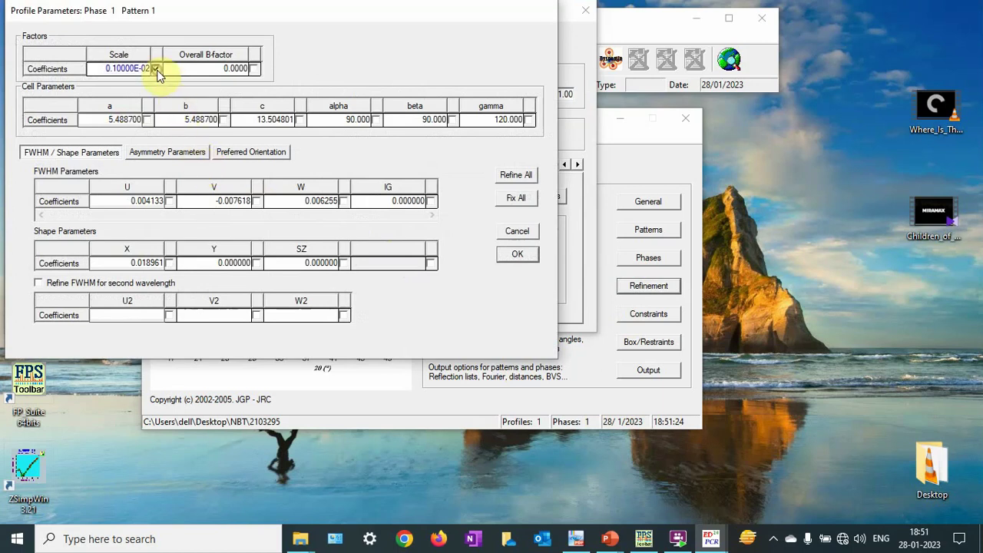
click(517, 255)
Mark the zero shift of pattern 1 for refinement in the instrumental parameters and accept the refinement information
click(195, 237)
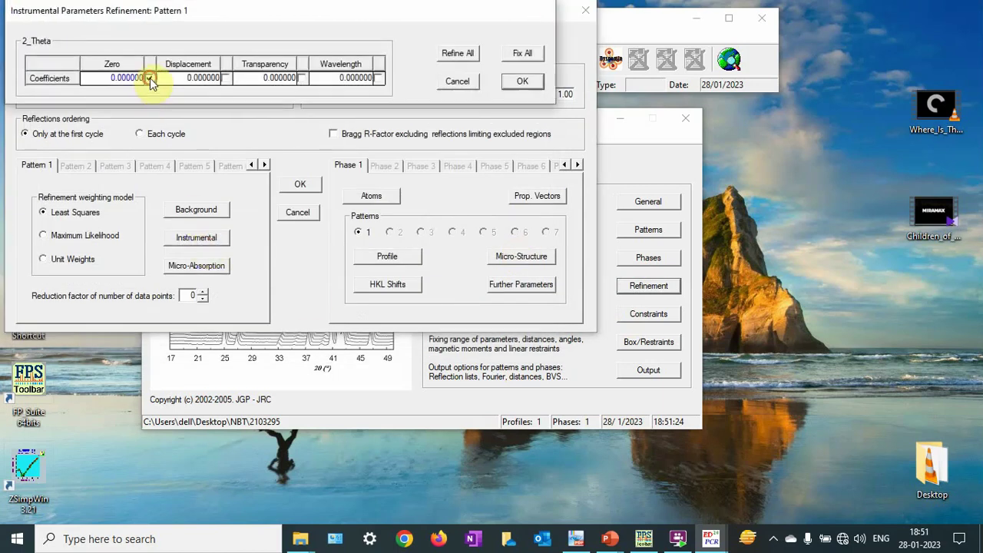
click(539, 80)
click(315, 188)
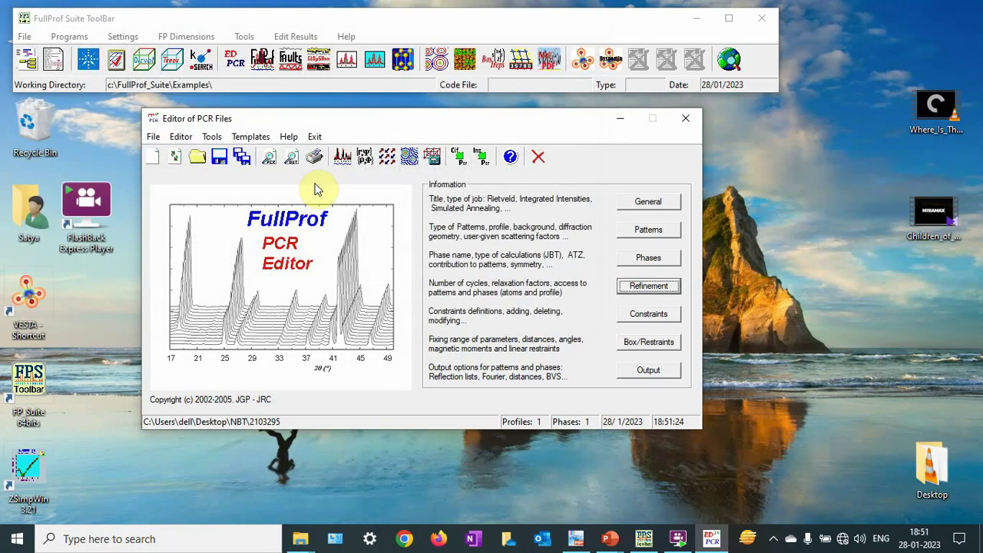
Run the FullProf refinement on the NBT data file, repeat the run once, and reload the updated PCR file
click(341, 158)
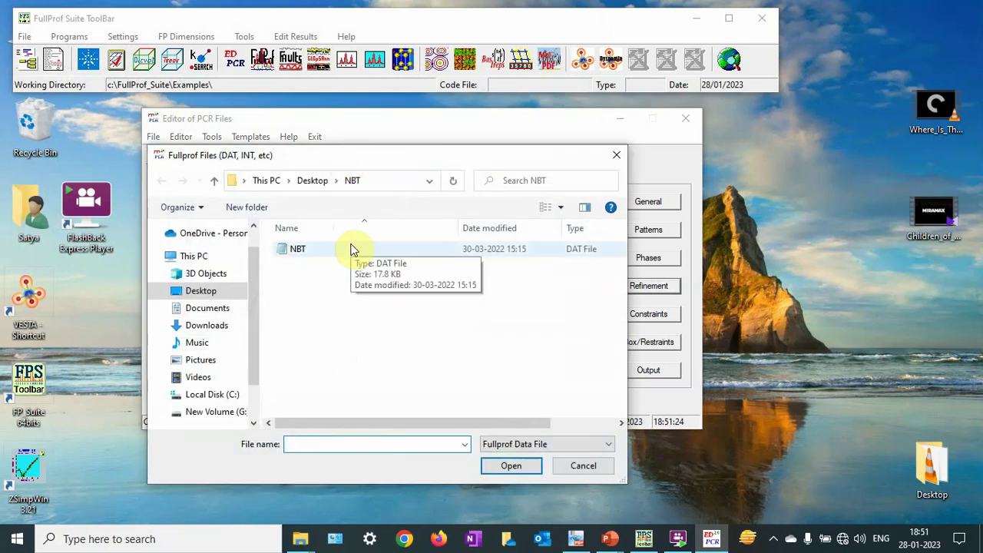
double_click(351, 250)
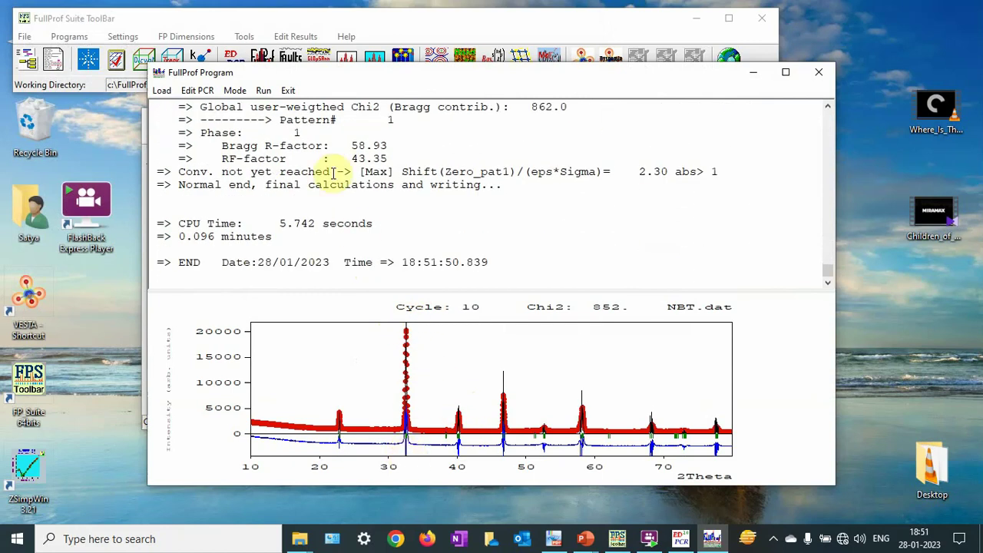
click(262, 91)
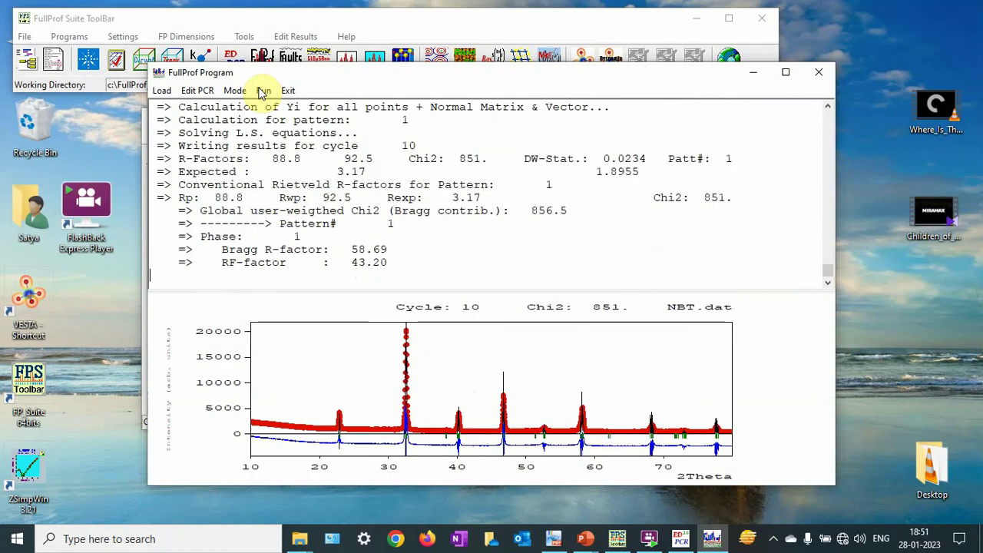
click(812, 76)
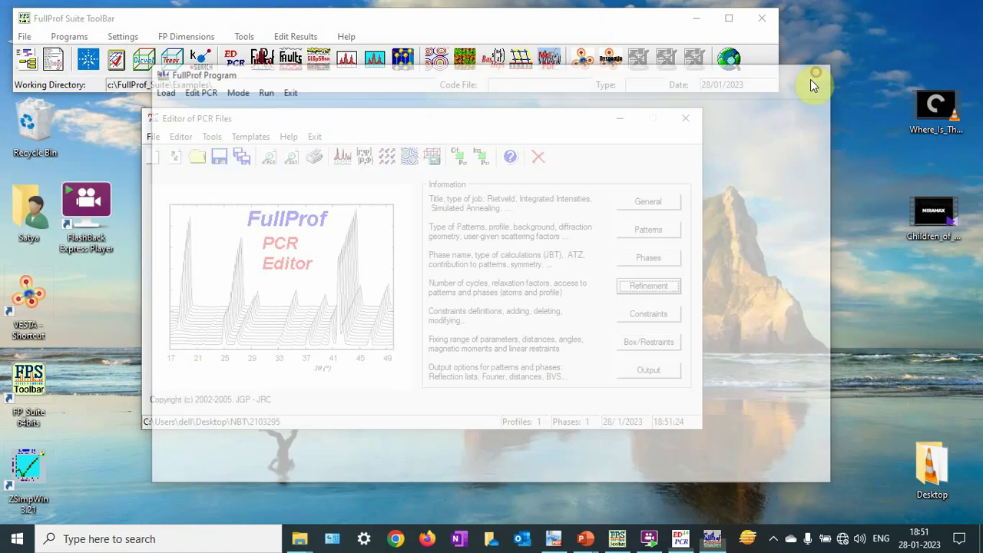
click(480, 320)
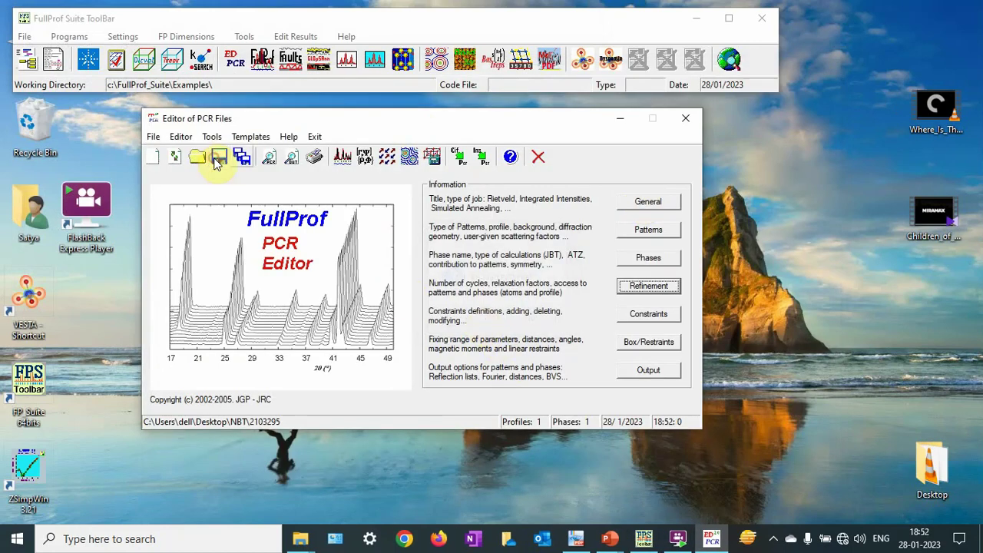
Run FullProf again on the NBT data, inspect the fit of the strongest peak near 32.6° 2Theta, and reload the PCR file
click(342, 161)
double_click(322, 248)
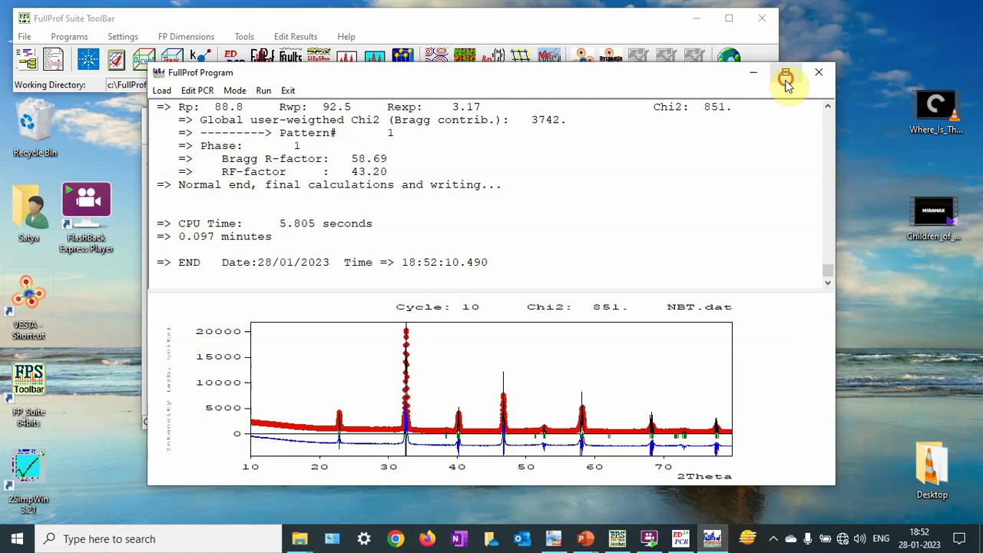
click(784, 78)
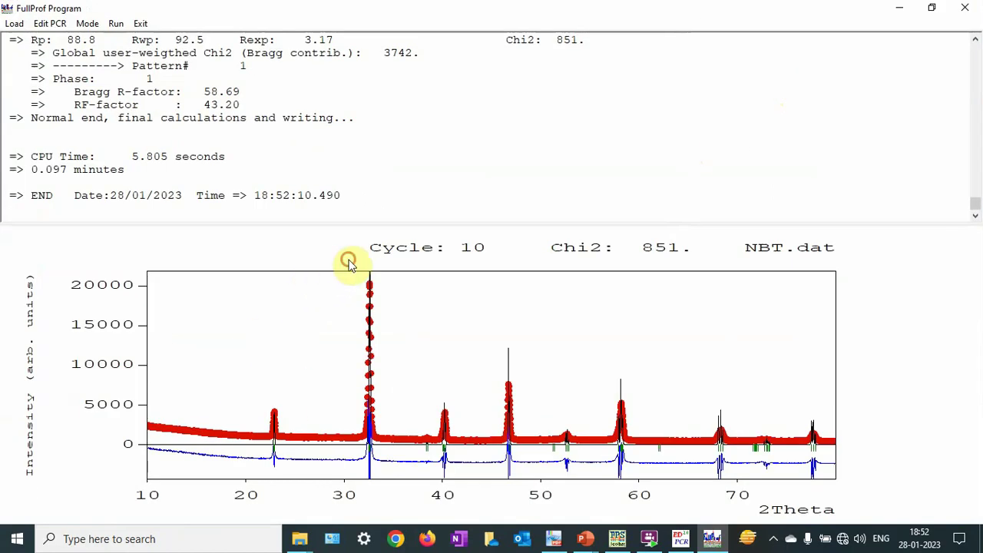
drag(349, 264, 384, 492)
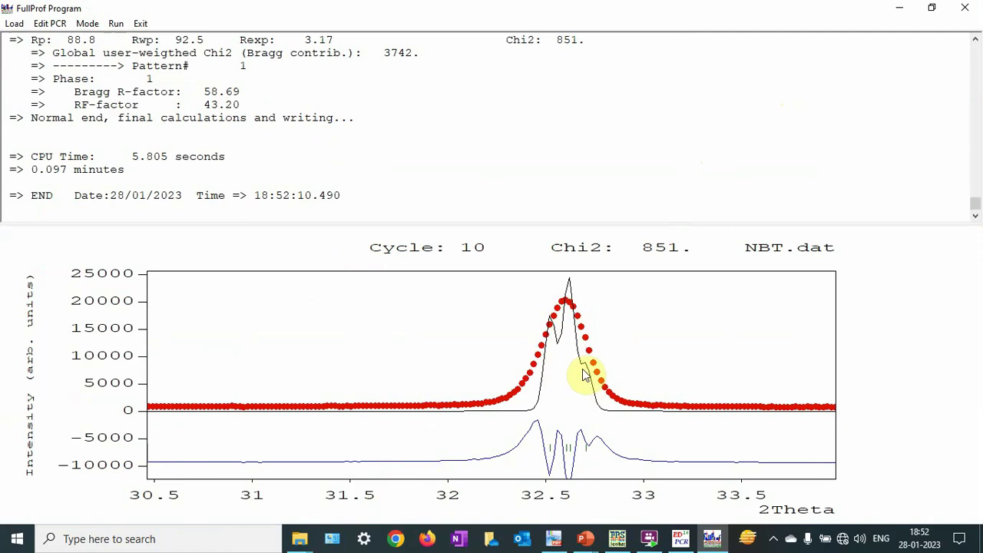
right_click(609, 329)
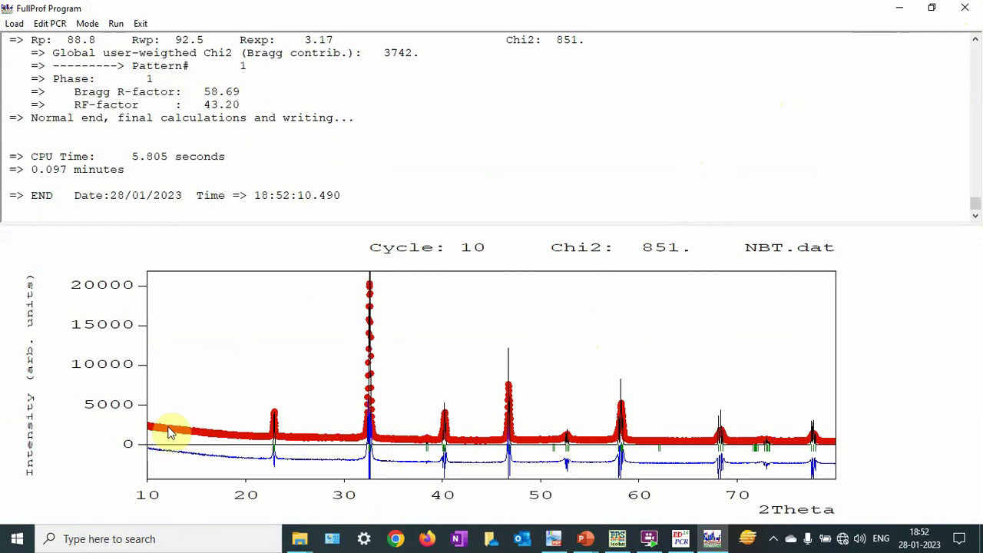
click(963, 9)
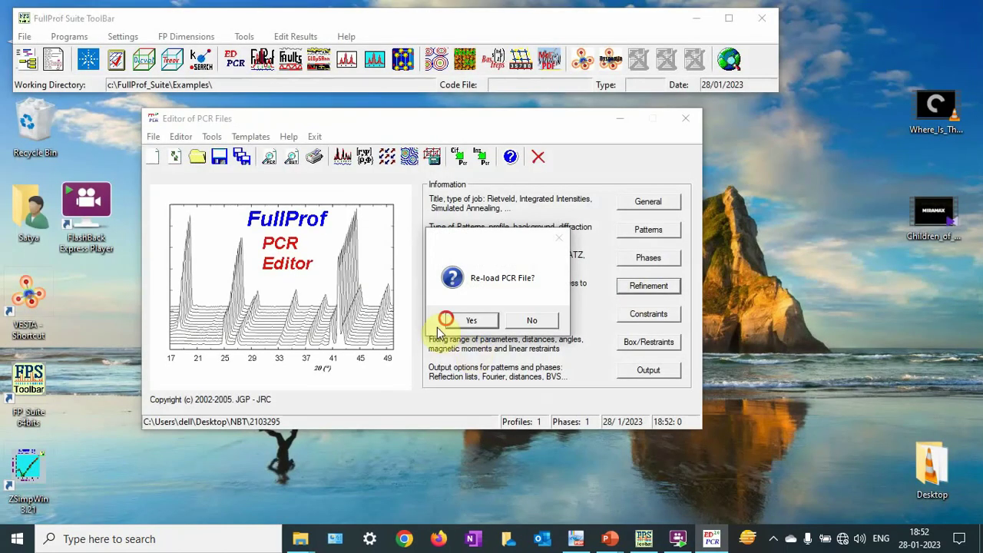
click(446, 319)
Mark all six polynomial background coefficients (d_0 to d_5) of pattern 1 for refinement and accept the refinement information
click(630, 286)
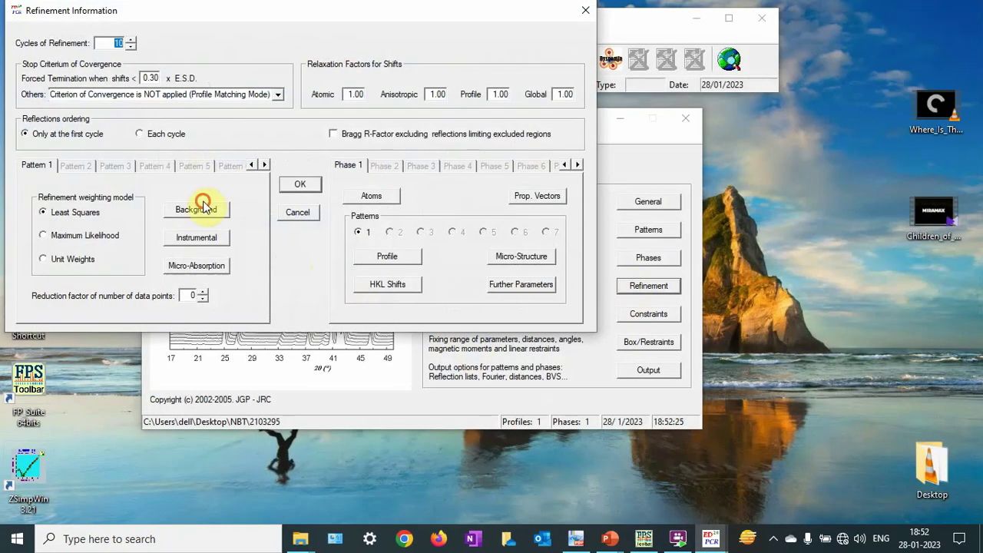
click(215, 225)
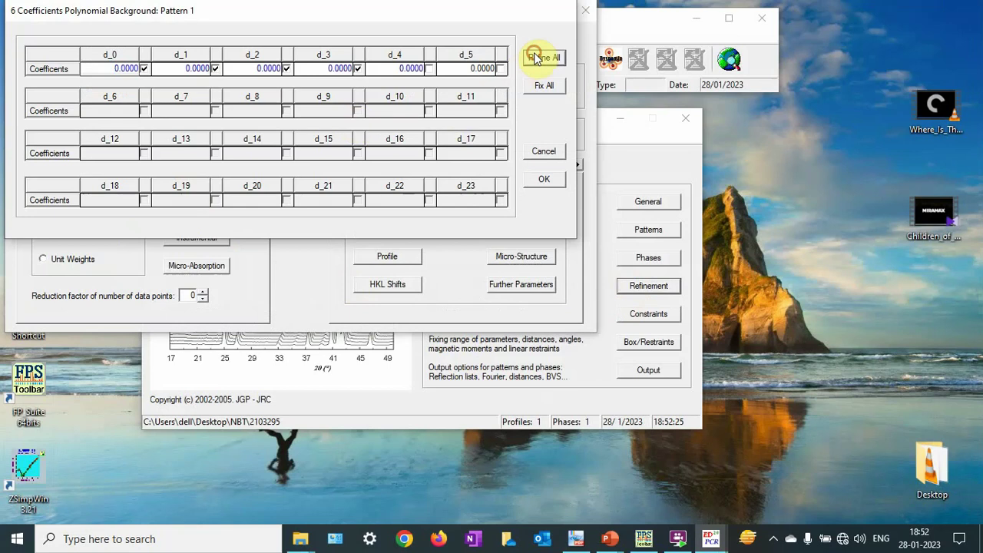
click(545, 179)
click(289, 188)
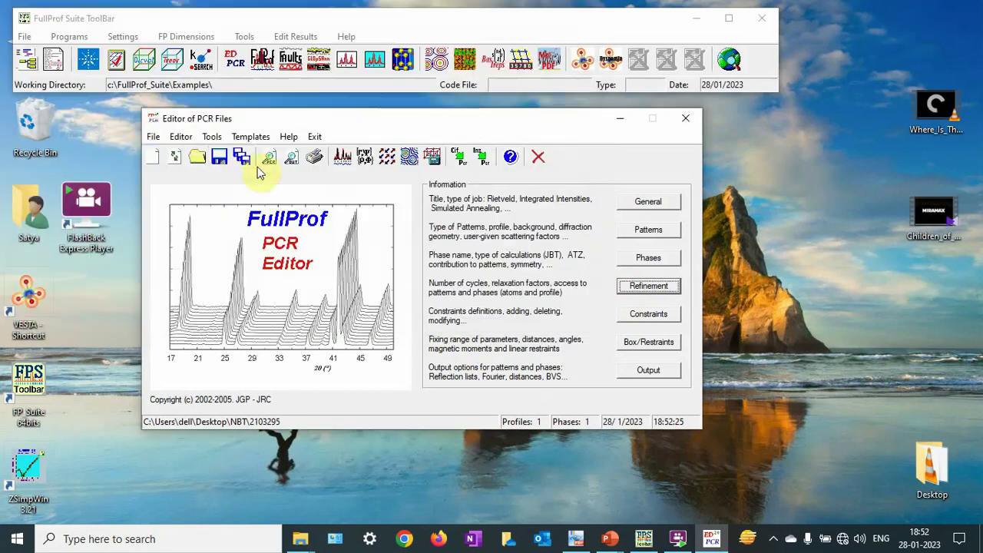
Refine the NBT pattern with FullProf, examine the peak fit near 22.9° 2Theta, and reload the PCR file
click(342, 156)
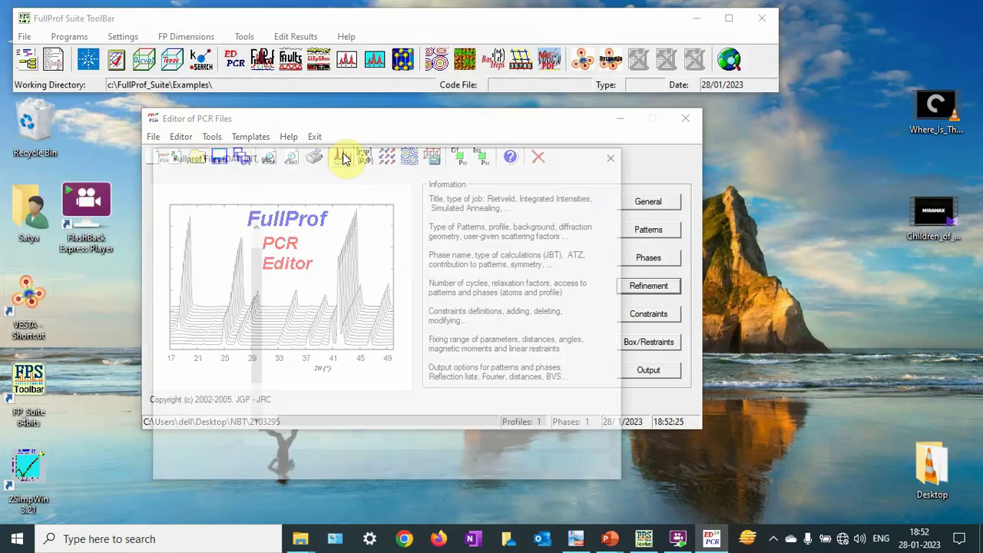
double_click(324, 254)
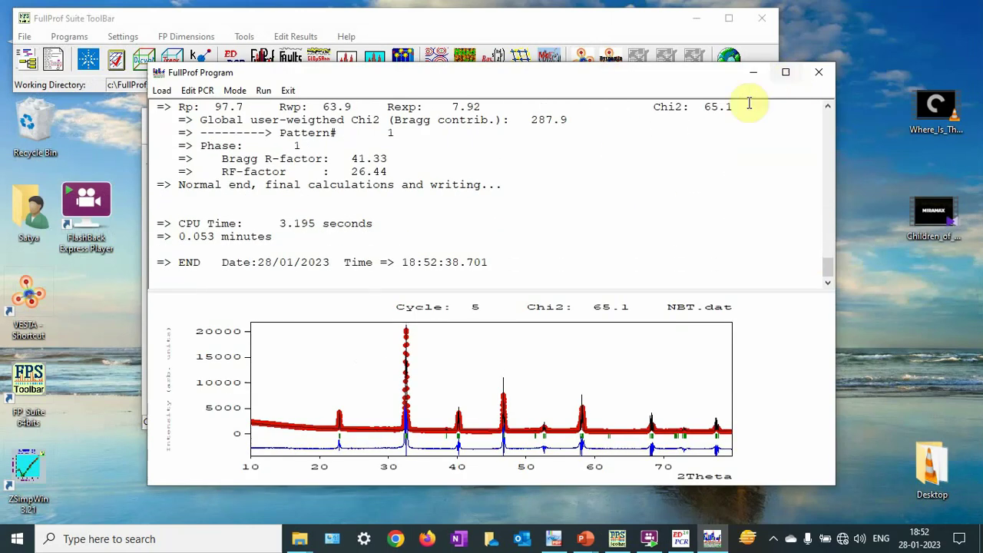
click(784, 72)
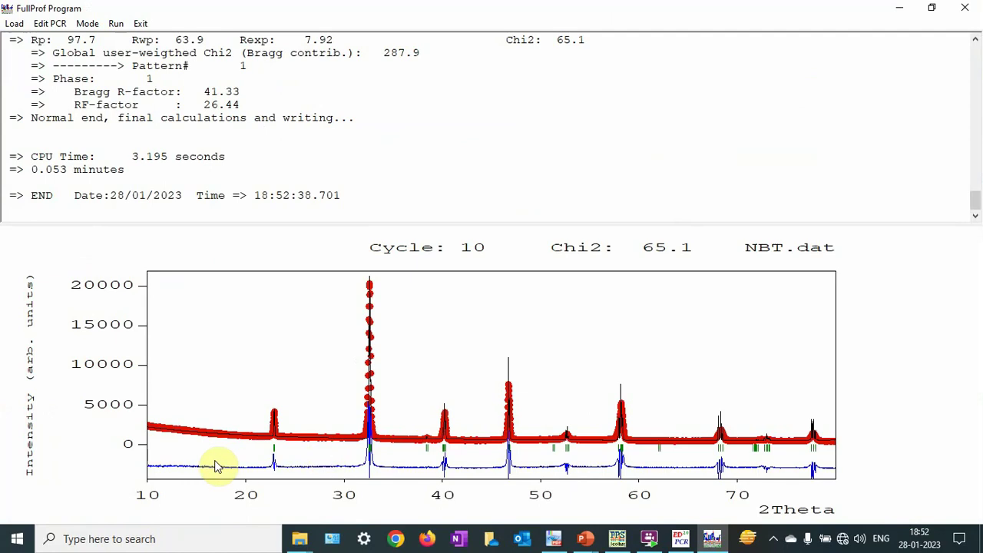
drag(235, 400, 301, 481)
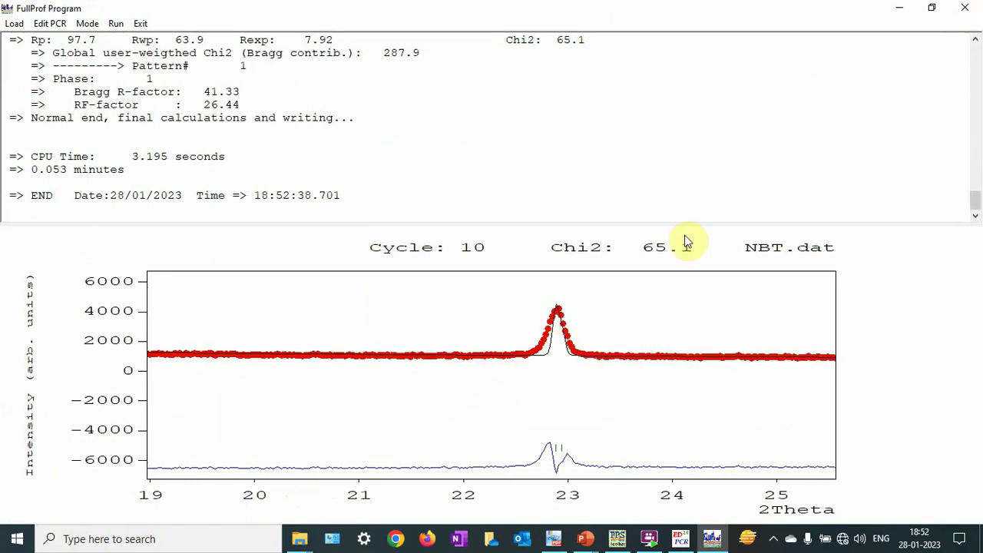
click(481, 309)
drag(491, 319, 632, 397)
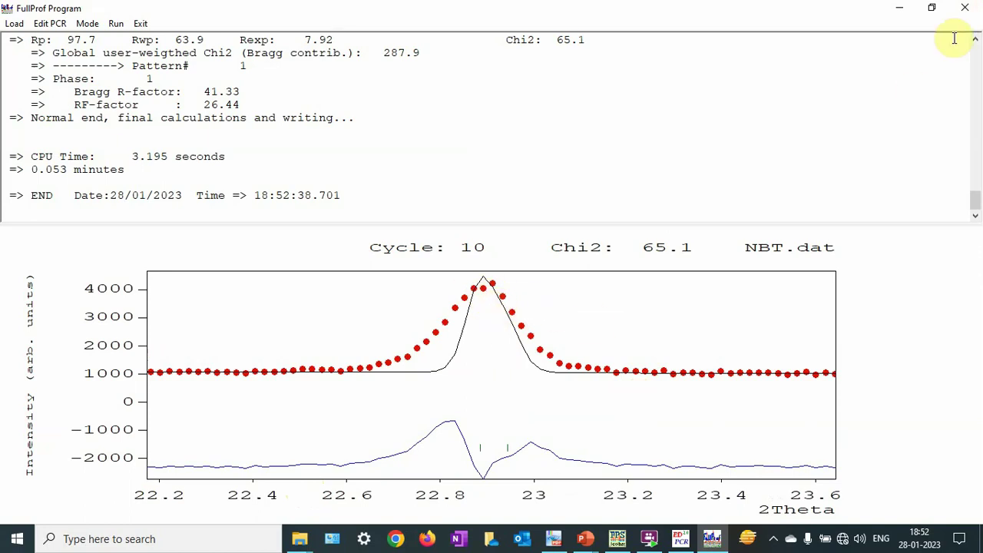
right_click(798, 295)
click(971, 16)
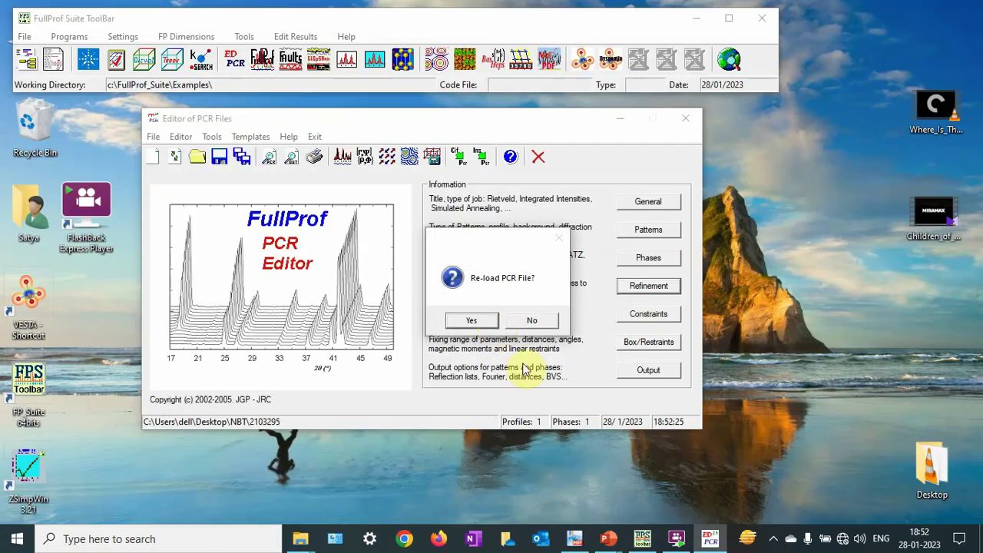
click(483, 323)
Mark the cell parameters a, b and c of phase 1 for refinement and accept the refinement information
click(647, 285)
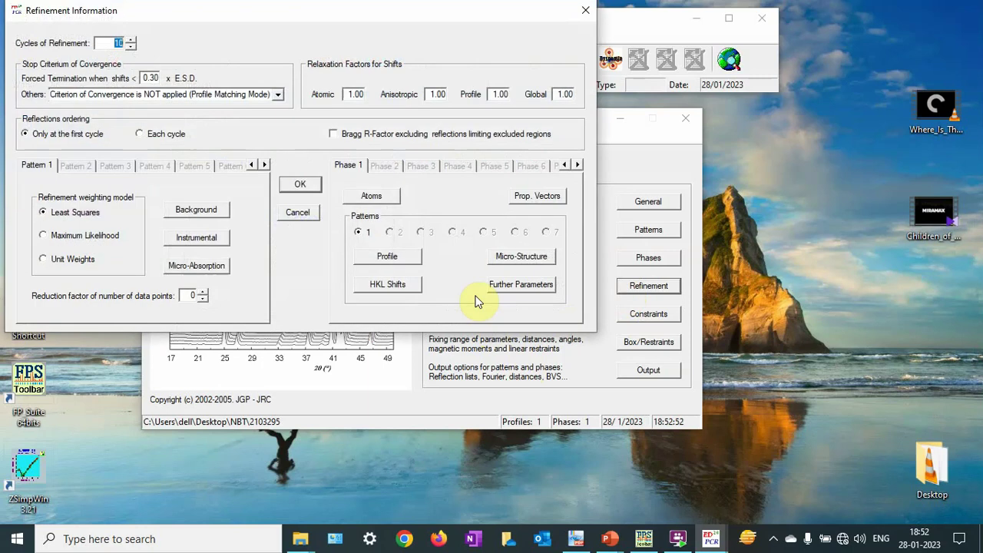
click(406, 261)
click(129, 121)
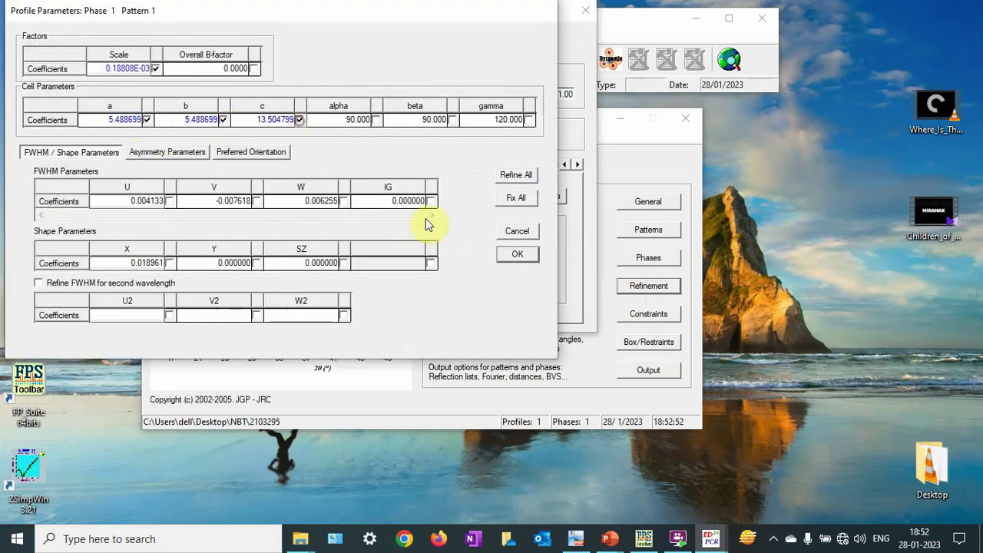
click(517, 254)
click(302, 184)
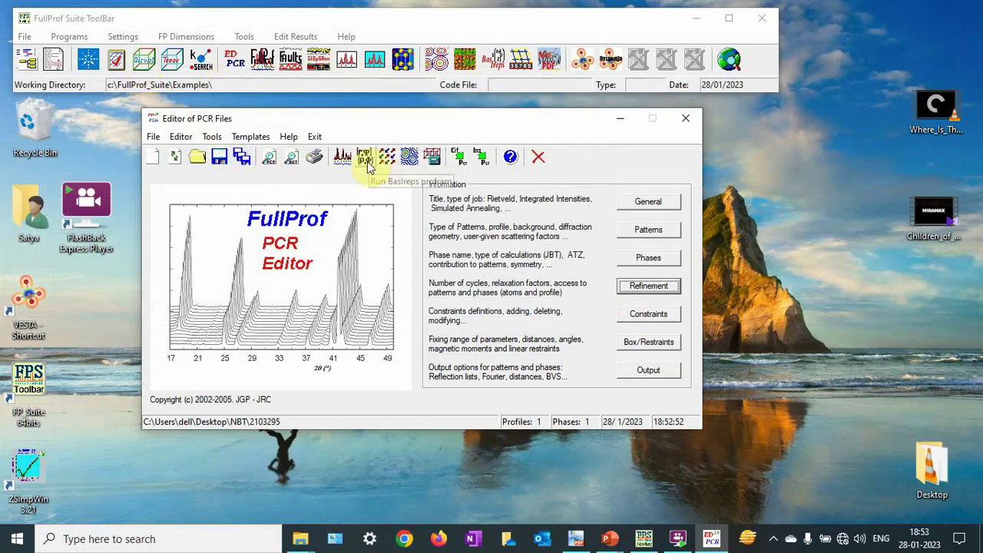
Run FullProf on the NBT data and repeat it twice, check the main peak's fit, and reload the PCR file
click(343, 158)
double_click(318, 247)
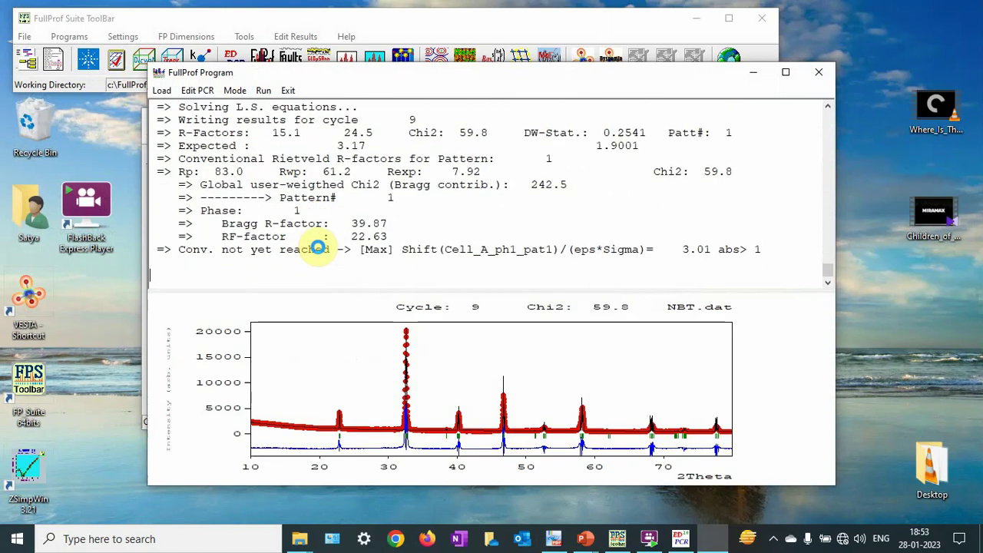
click(262, 91)
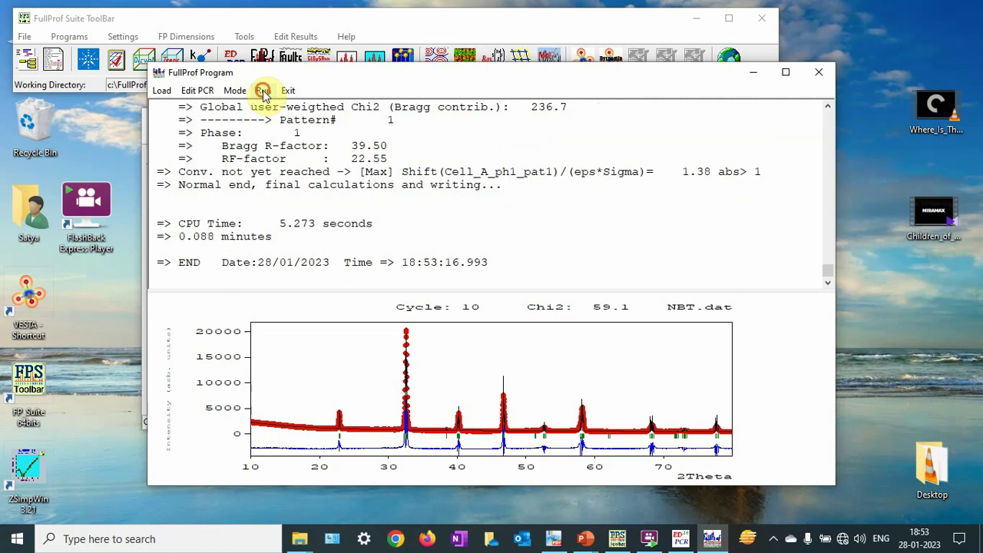
click(262, 91)
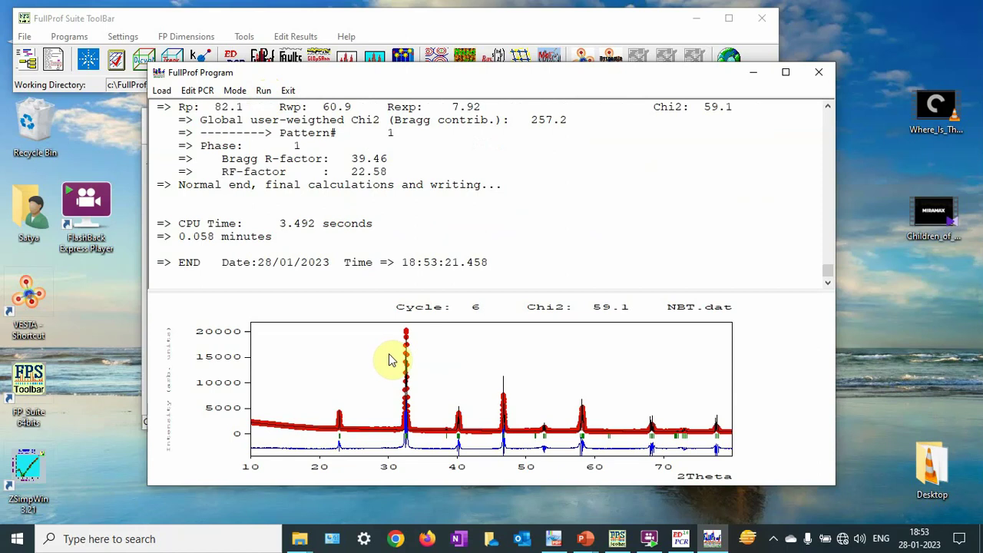
drag(390, 324, 436, 454)
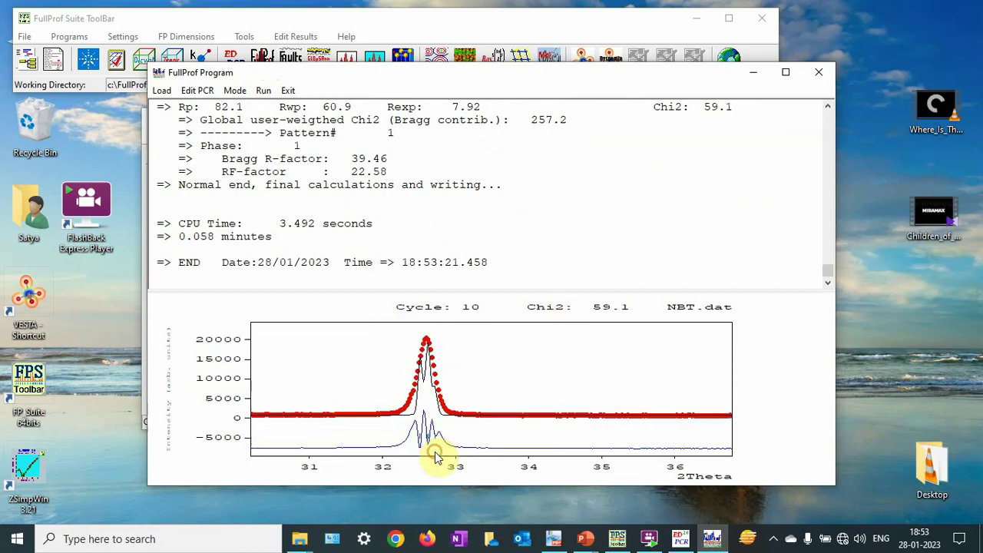
click(818, 72)
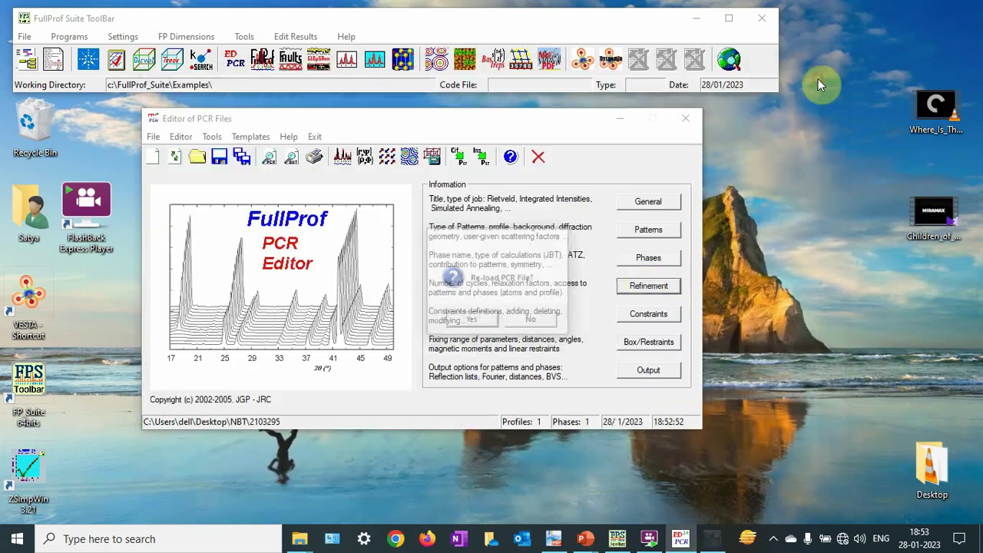
click(468, 323)
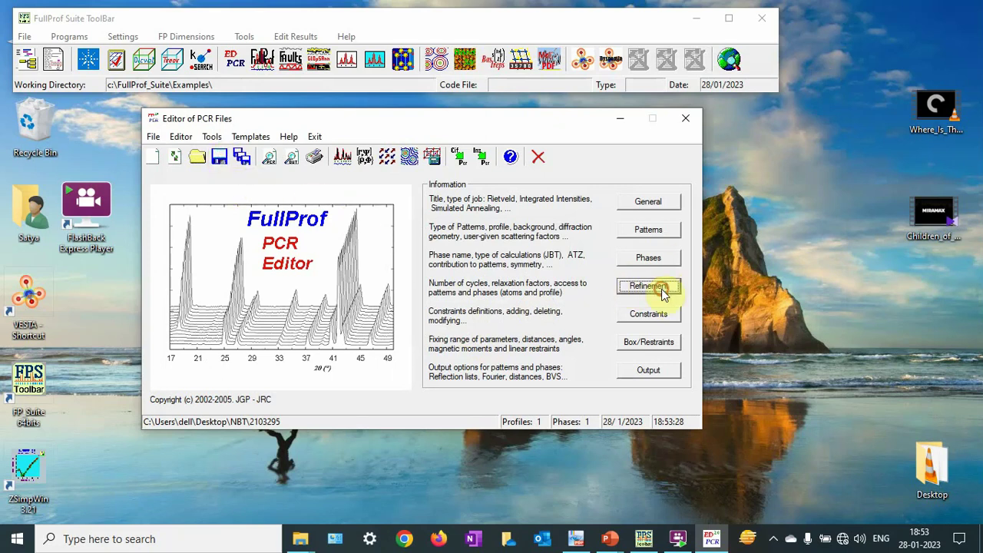
Mark the preferred orientation coefficient G1 of phase 1 for refinement and accept the refinement information
click(649, 286)
click(406, 258)
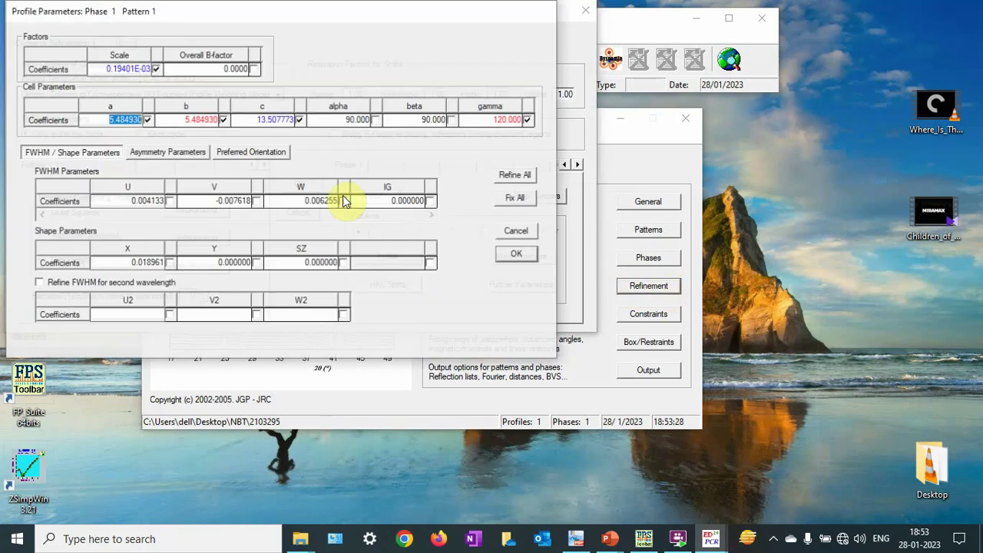
click(265, 153)
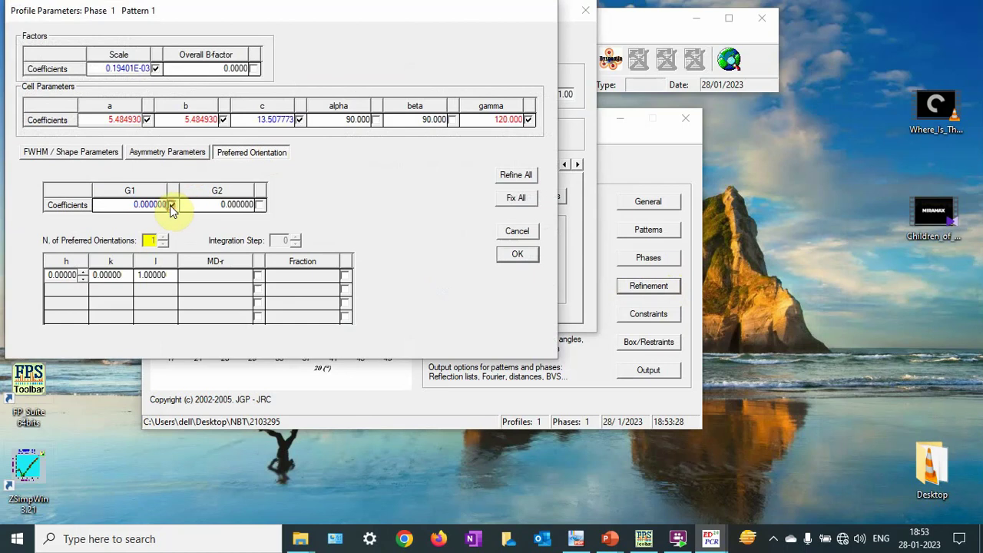
click(517, 253)
click(301, 188)
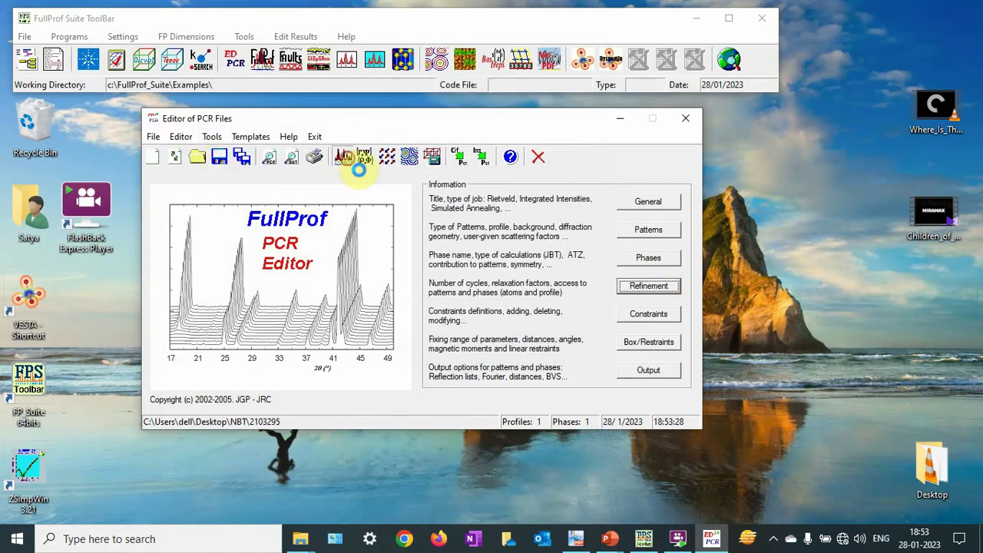
Run the FullProf refinement on the NBT data with the preferred orientation coefficient G1 included, and repeat the run once
click(359, 166)
double_click(320, 246)
double_click(320, 247)
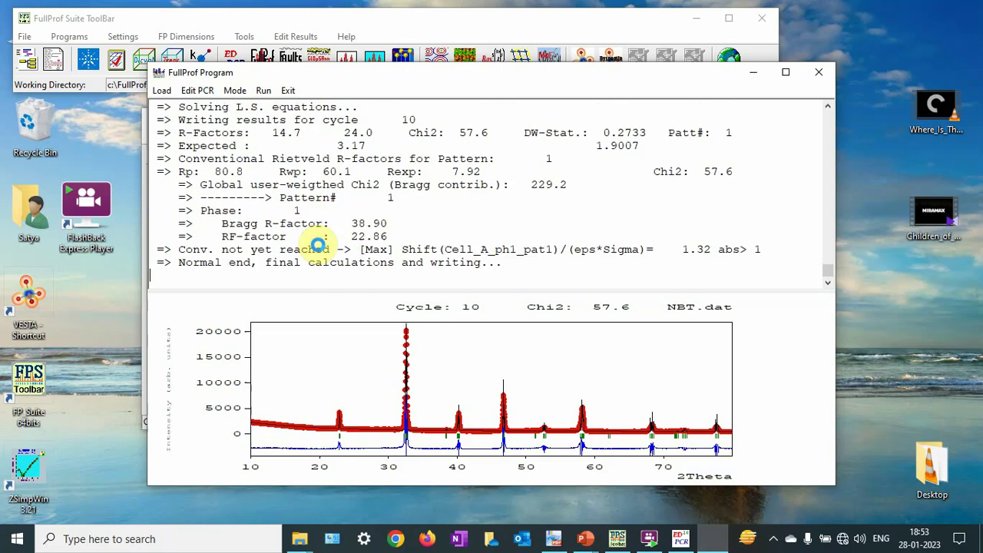
click(263, 90)
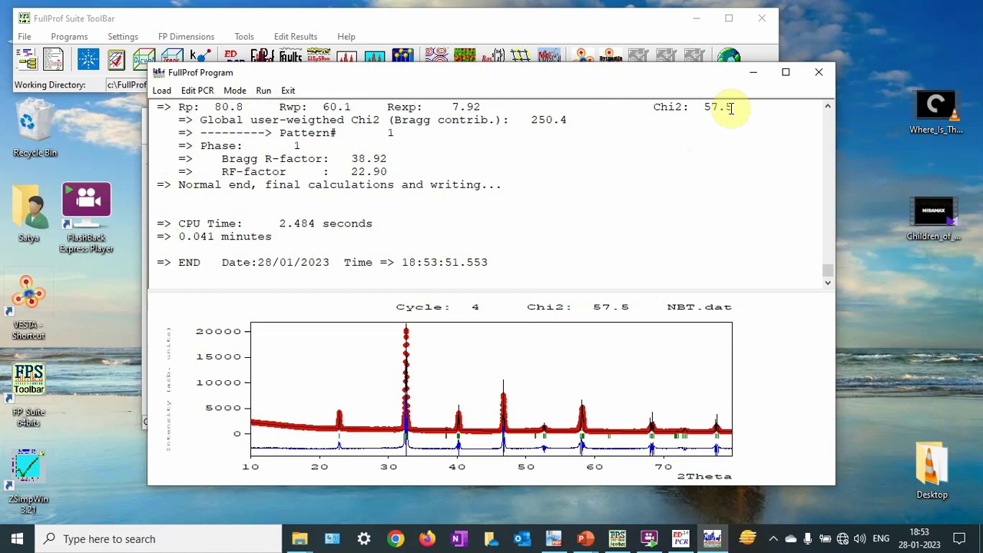
Examine how the calculated profile fits the main peak near 32.6° 2Theta in the enlarged NBT plot
click(785, 72)
drag(358, 259, 421, 487)
right_click(430, 381)
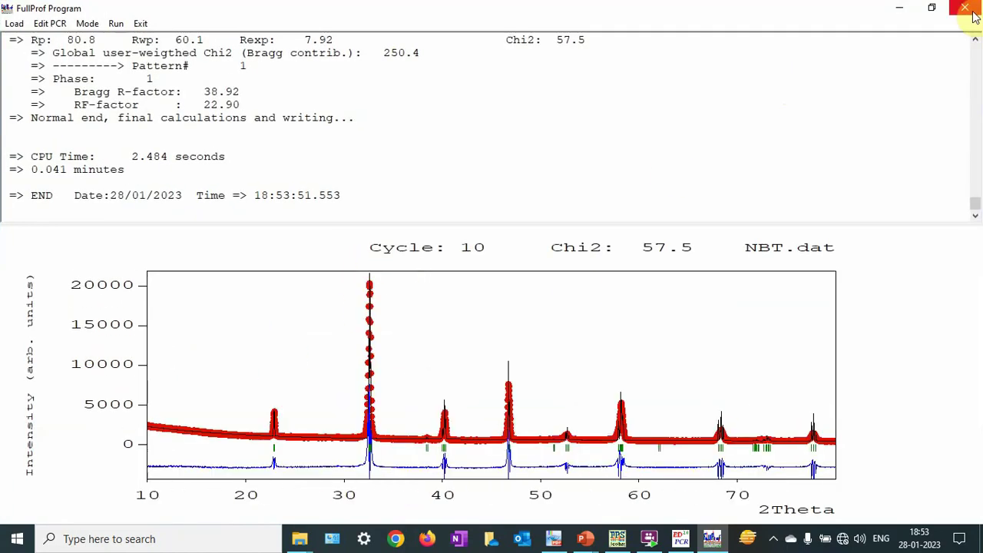
drag(344, 267, 452, 514)
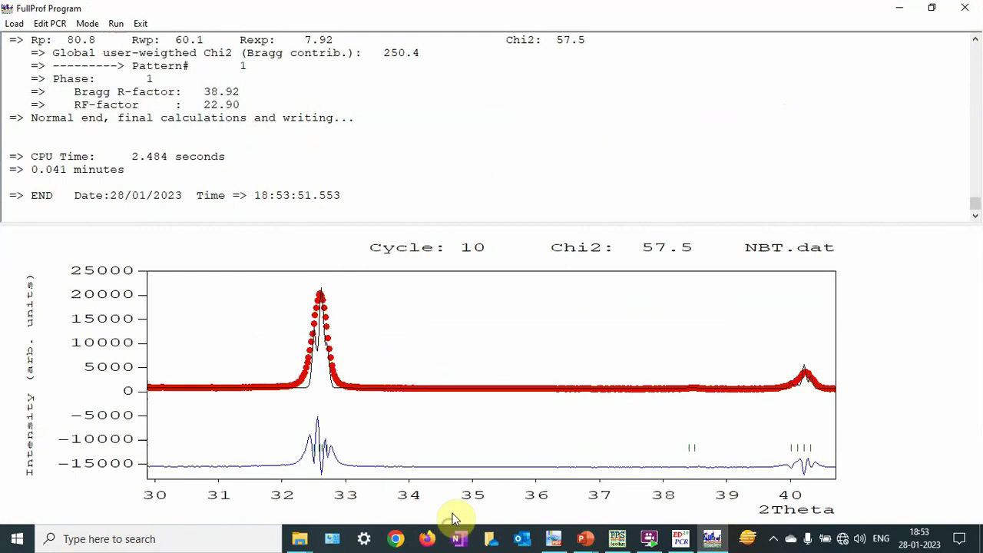
drag(311, 355, 428, 428)
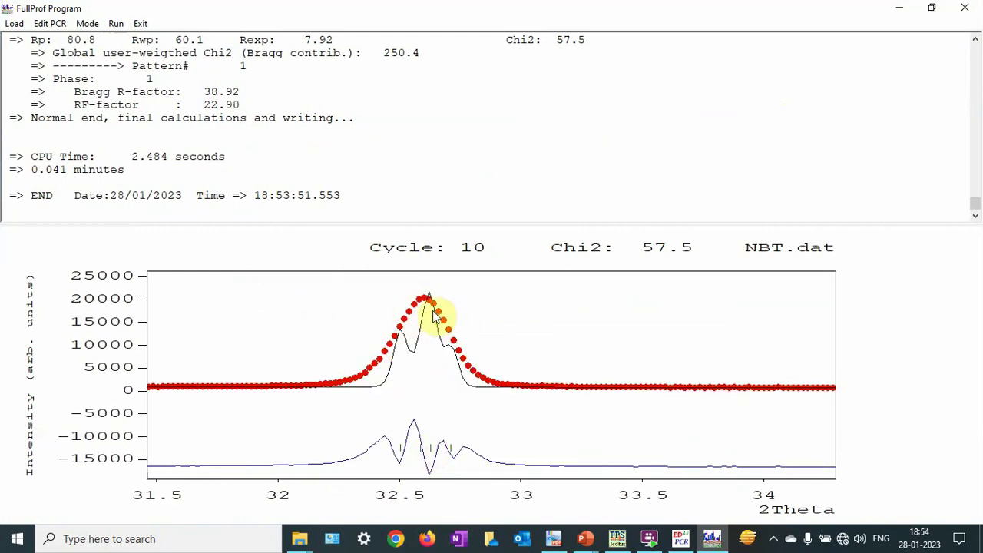
right_click(401, 374)
Reload the PCR file and mark shape parameter X of phase 1 for refinement, accepting the refinement information
click(964, 7)
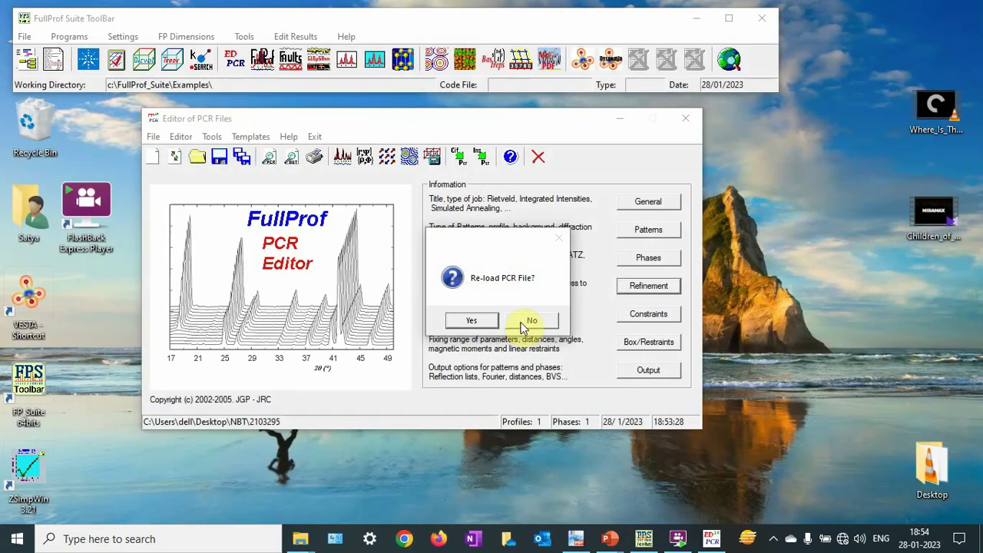
click(491, 321)
click(659, 287)
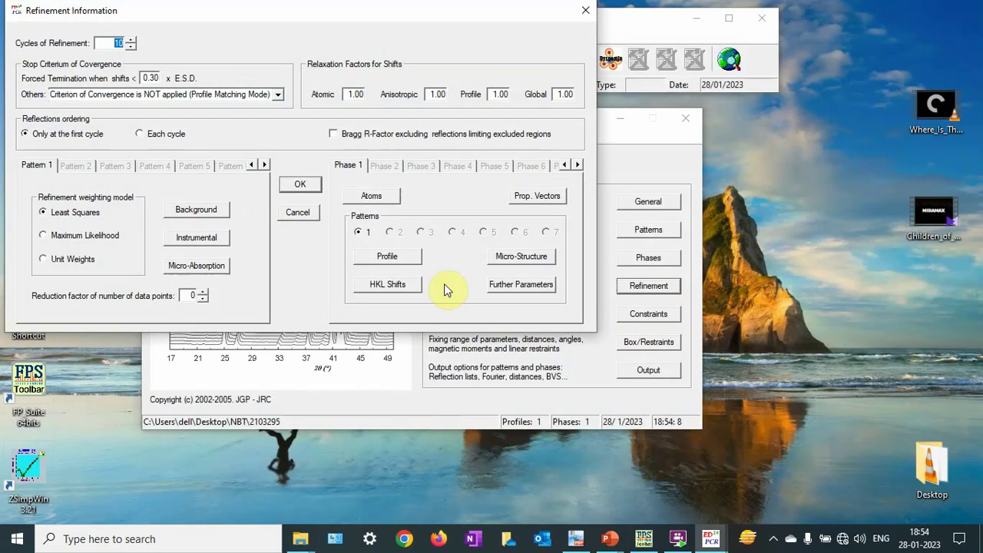
click(393, 257)
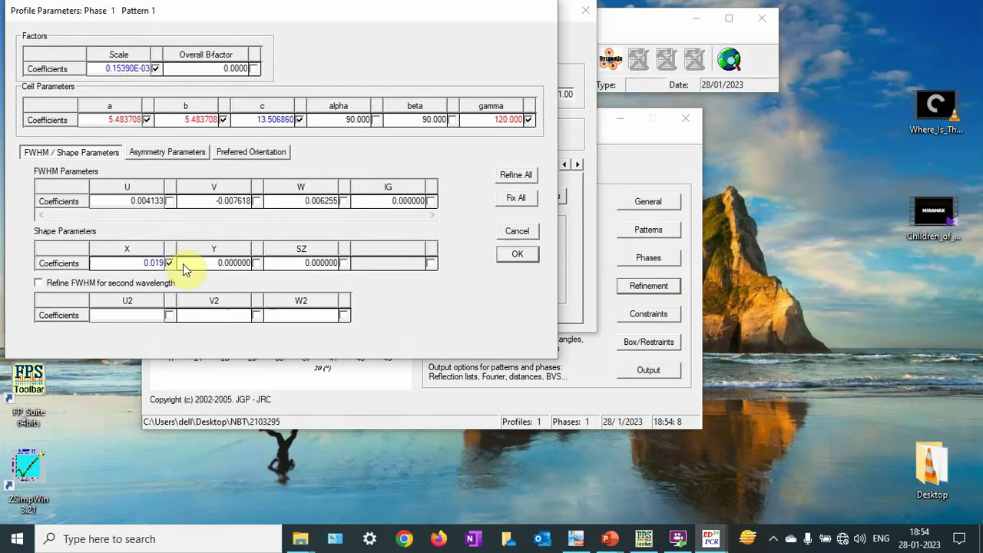
click(519, 253)
click(303, 185)
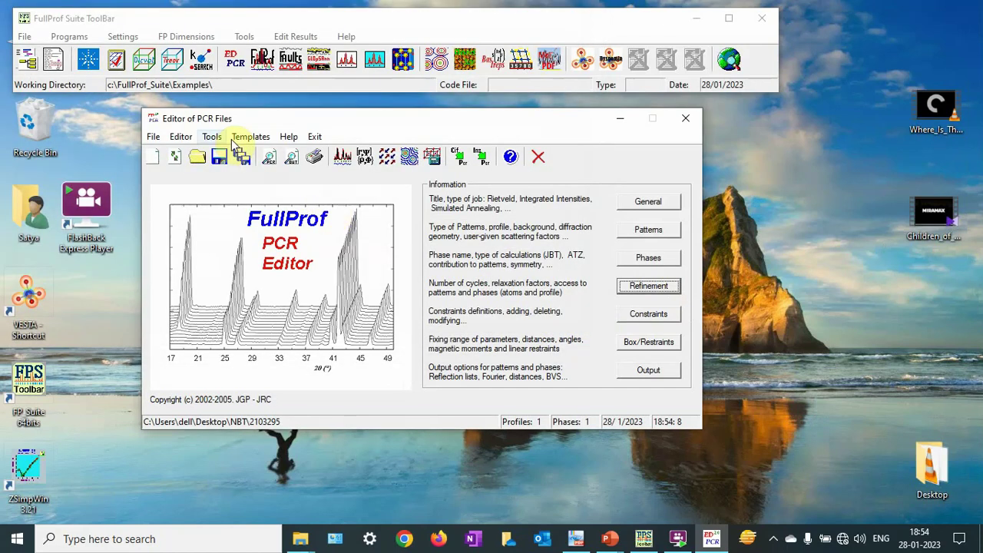
Run FullProf on the NBT data with shape parameter X included, repeat it, reload the PCR file and run again
click(343, 158)
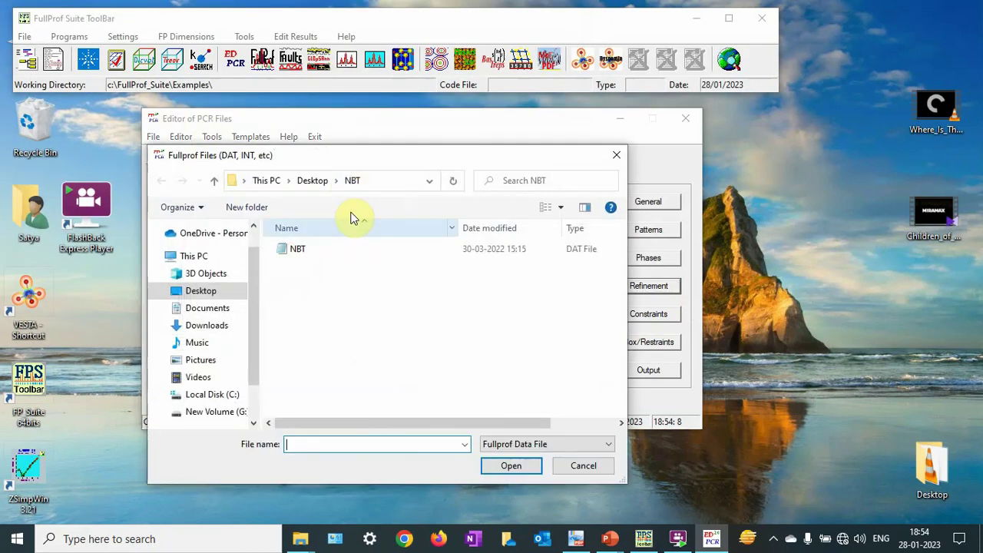
click(323, 249)
double_click(324, 249)
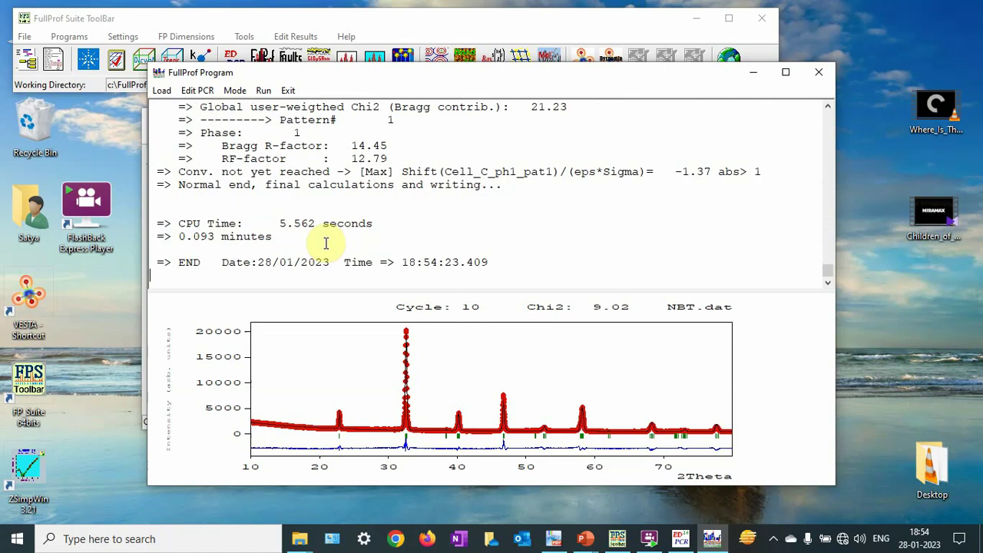
click(259, 91)
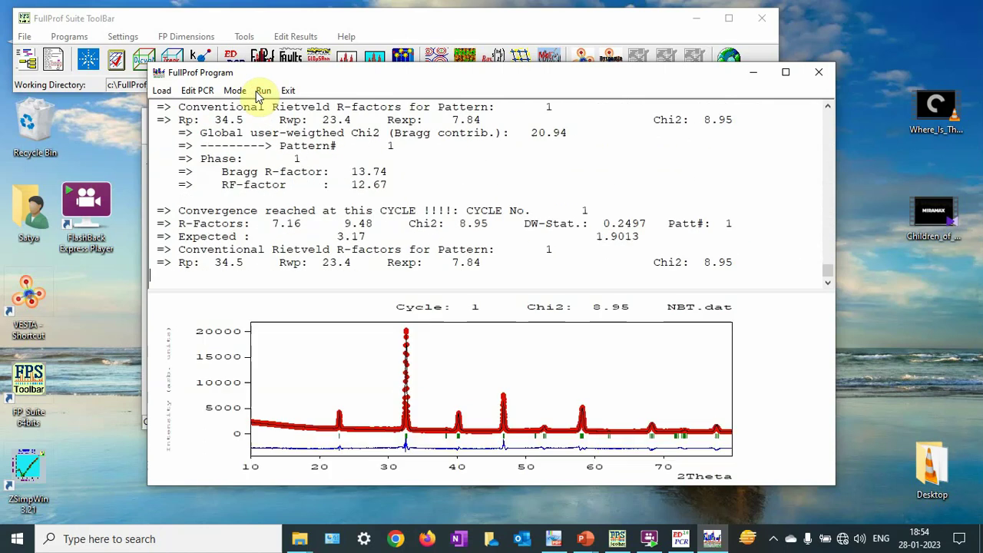
click(822, 75)
click(480, 320)
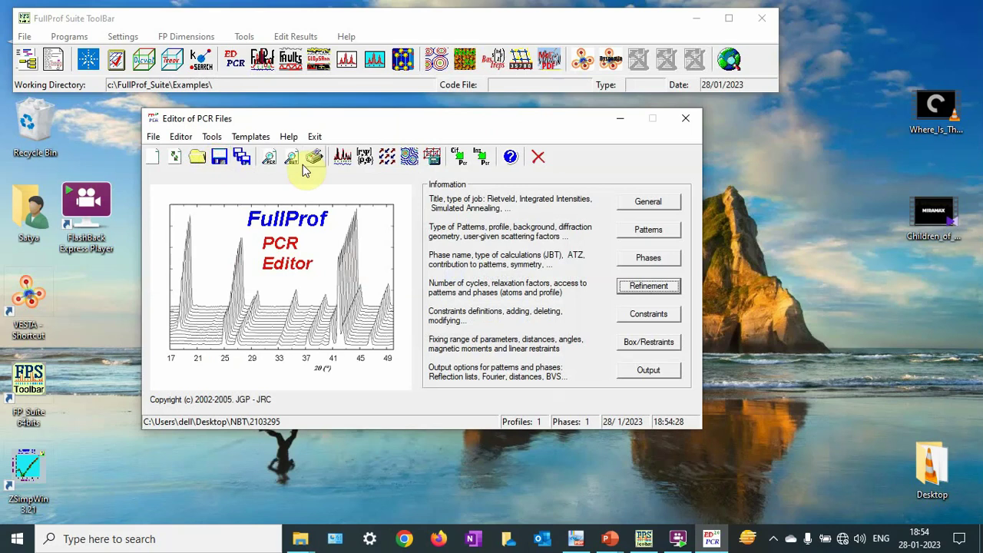
click(342, 157)
double_click(305, 253)
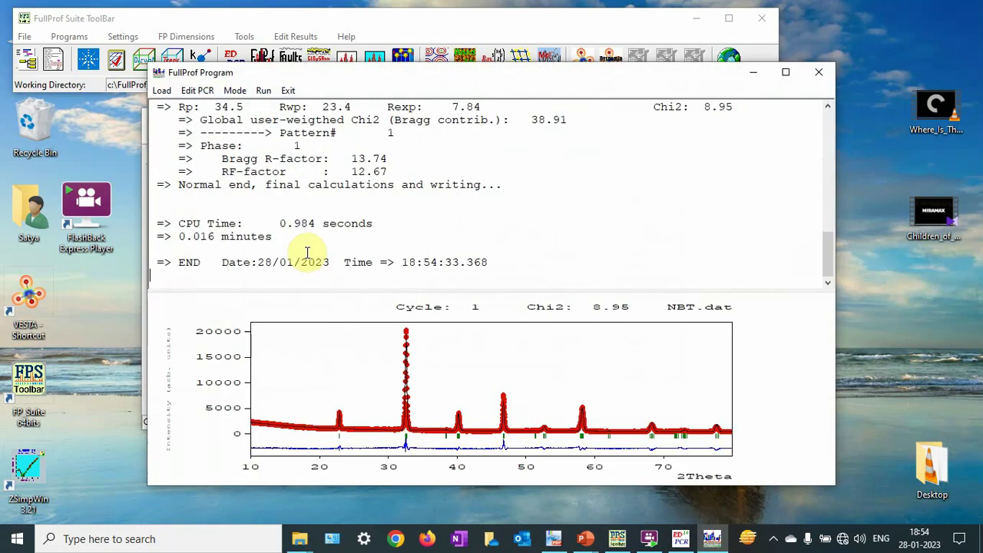
Check the main peak's fit near 32.6° 2Theta in the enlarged plot and reload the PCR file
click(786, 71)
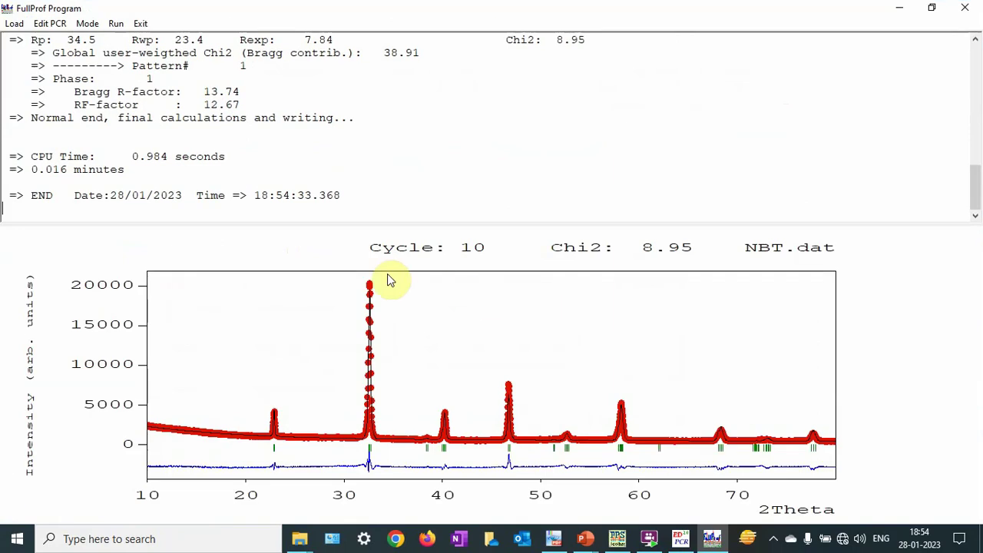
drag(358, 297, 396, 471)
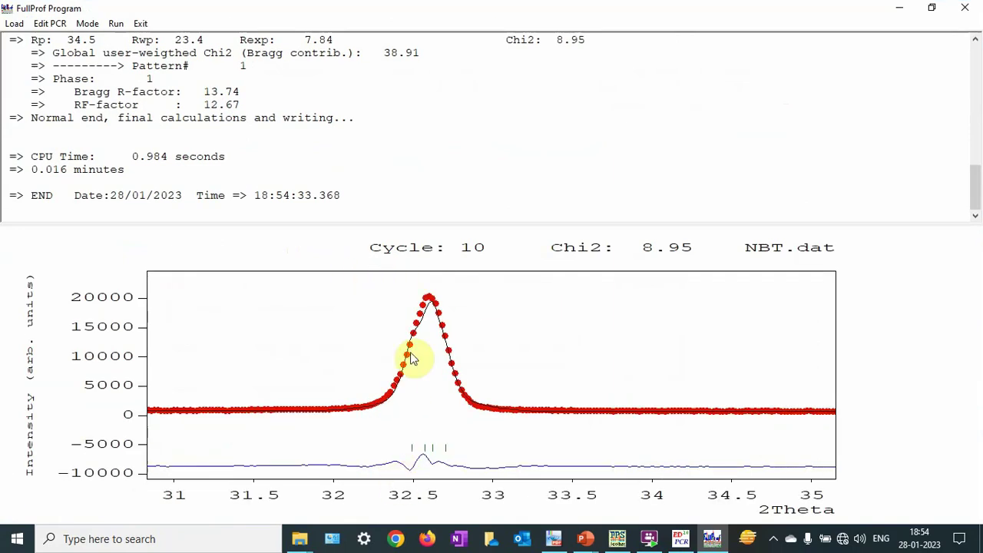
drag(259, 292, 617, 509)
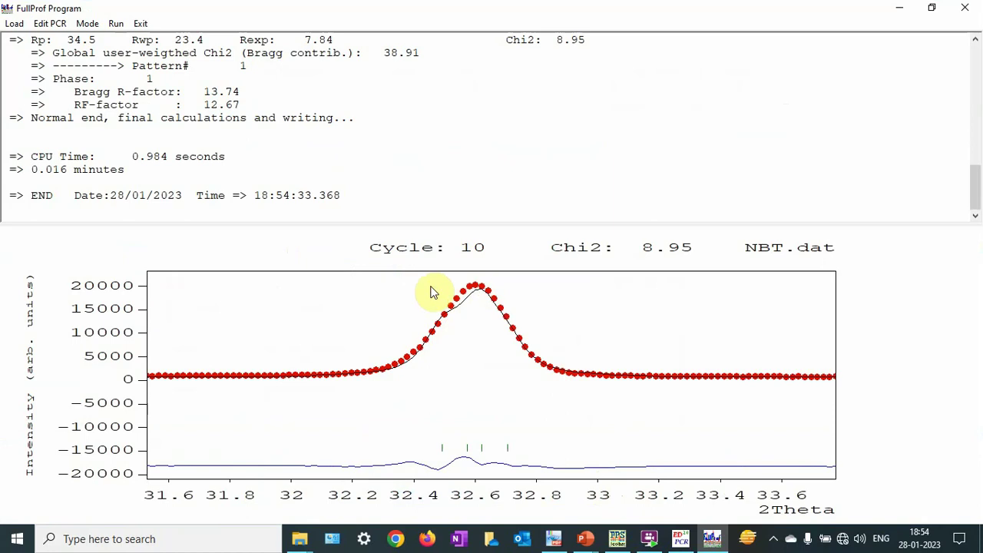
right_click(528, 379)
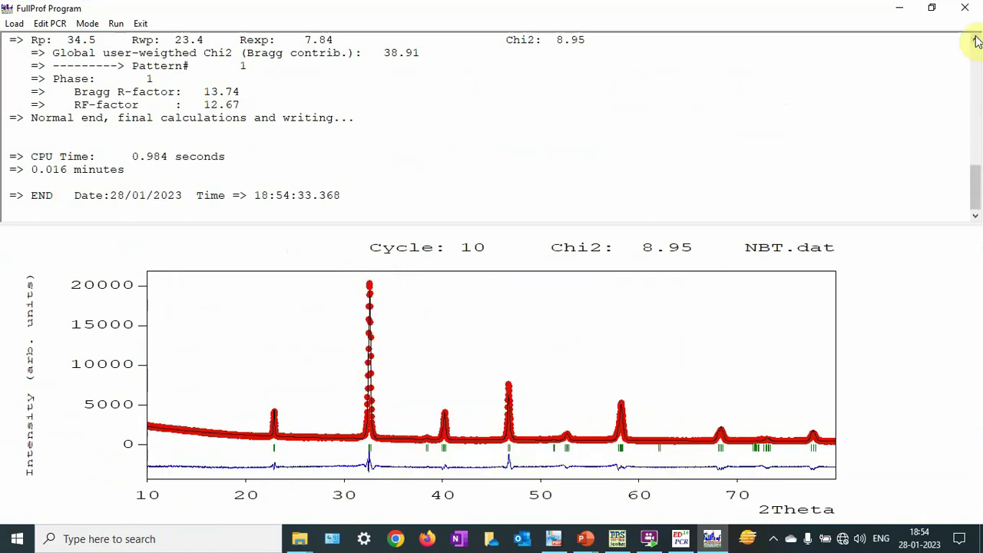
click(964, 8)
click(482, 318)
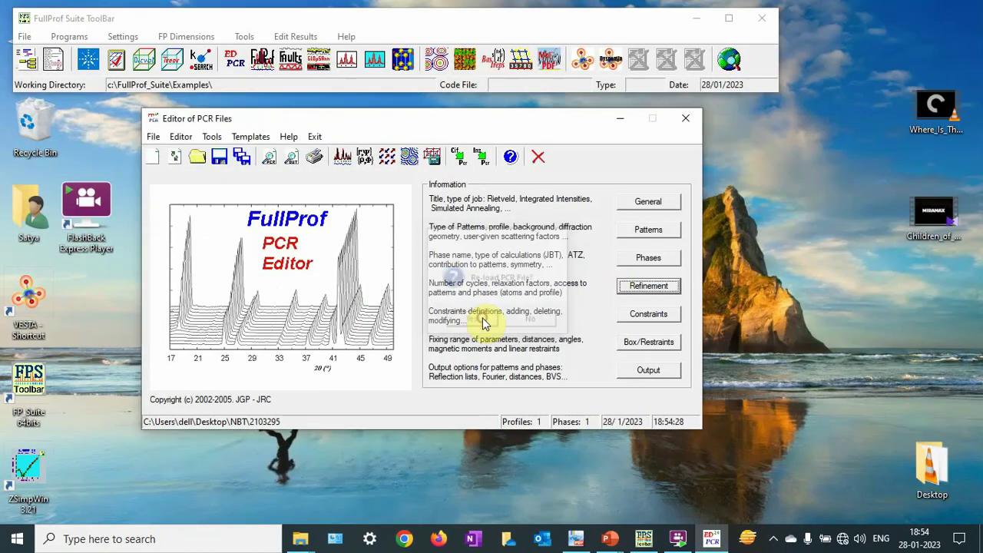
Open the atoms information of phase 1 and consult the R3c ion coordinates on the Atomic Positions slide in PowerPoint
click(633, 289)
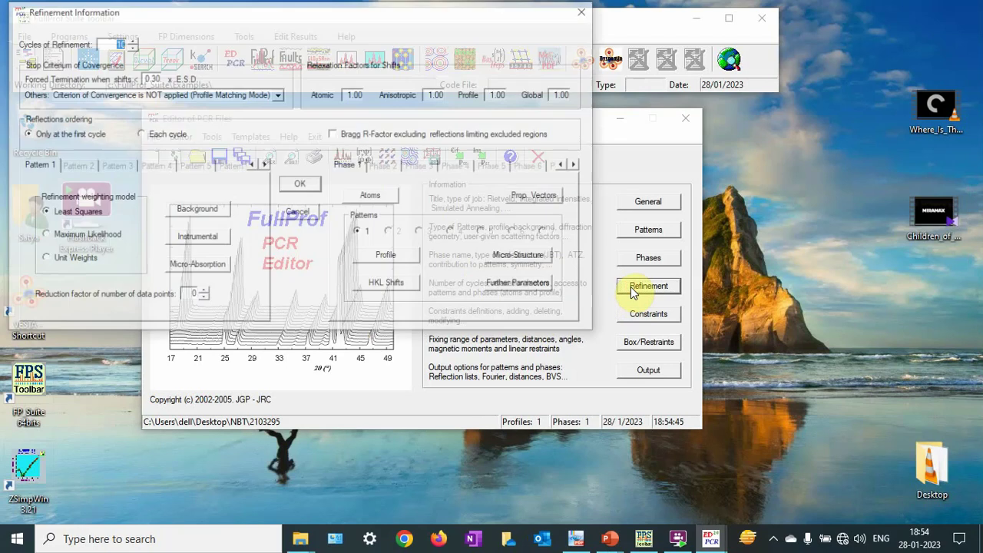
click(366, 195)
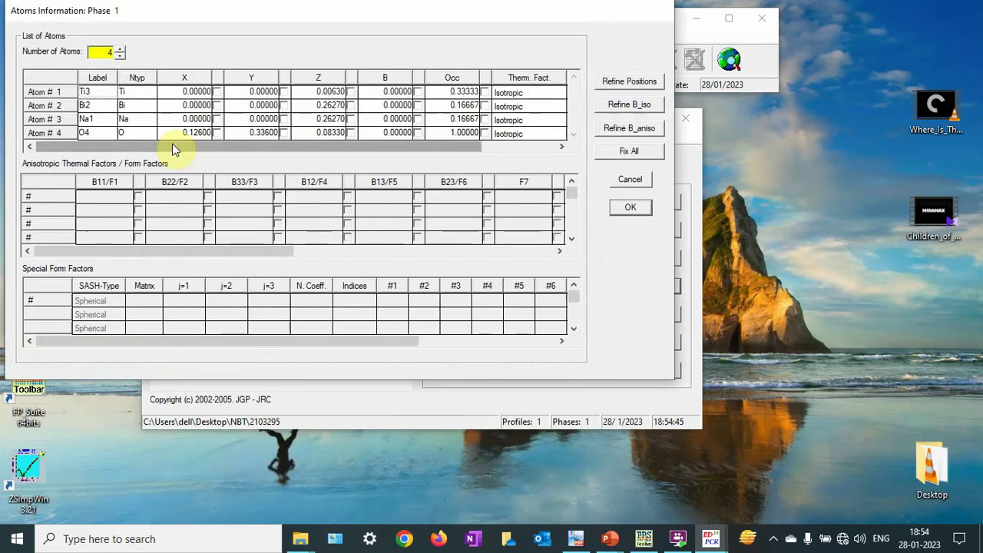
mouse_move(606, 546)
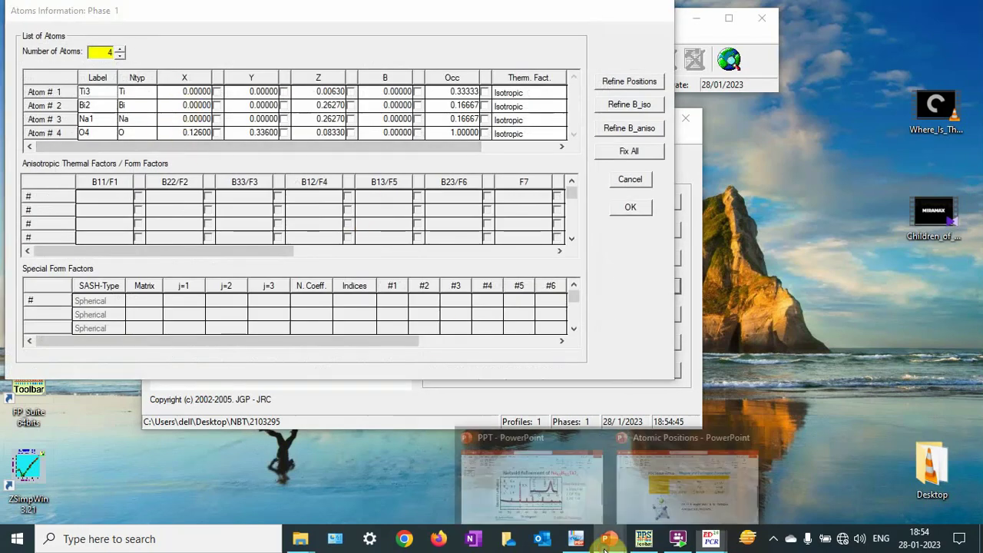
click(640, 511)
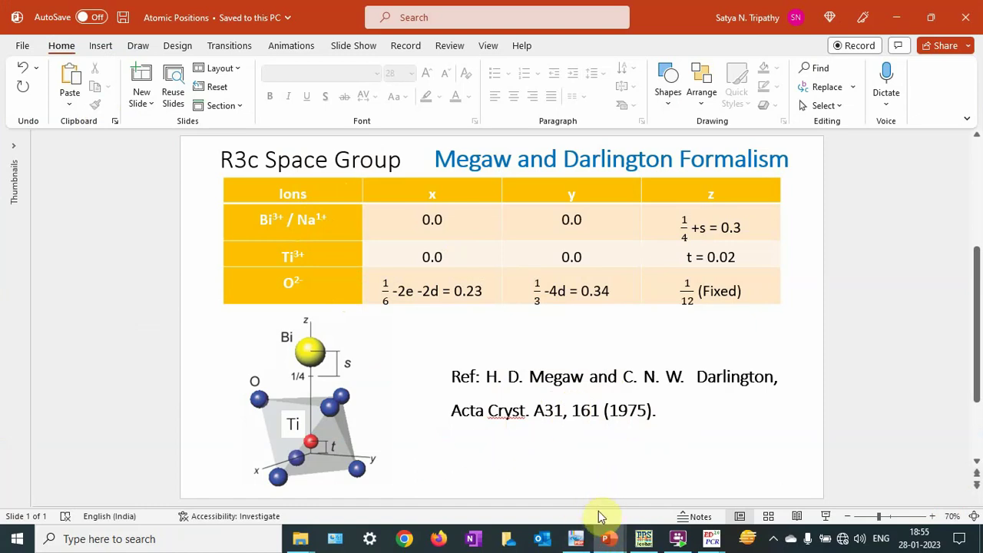
Switch back to the FullProf atoms information of phase 1, mark the Ti3 occupancy for refinement and accept the refinement information
click(711, 540)
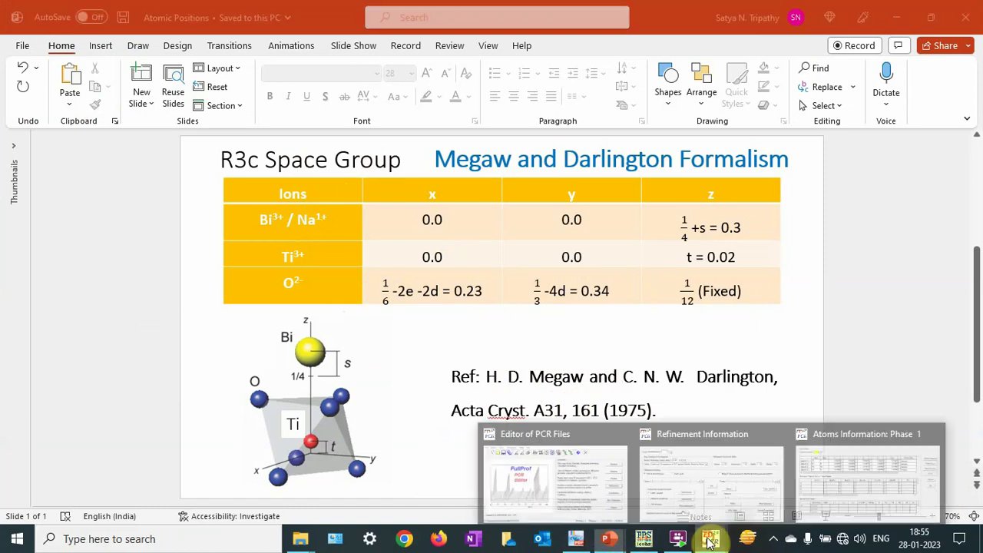
click(828, 477)
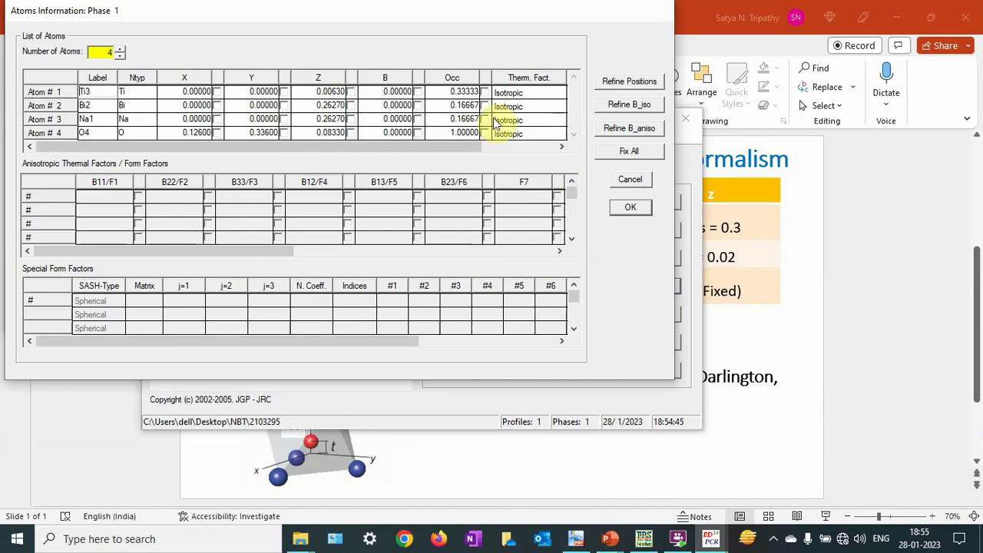
click(485, 92)
click(630, 208)
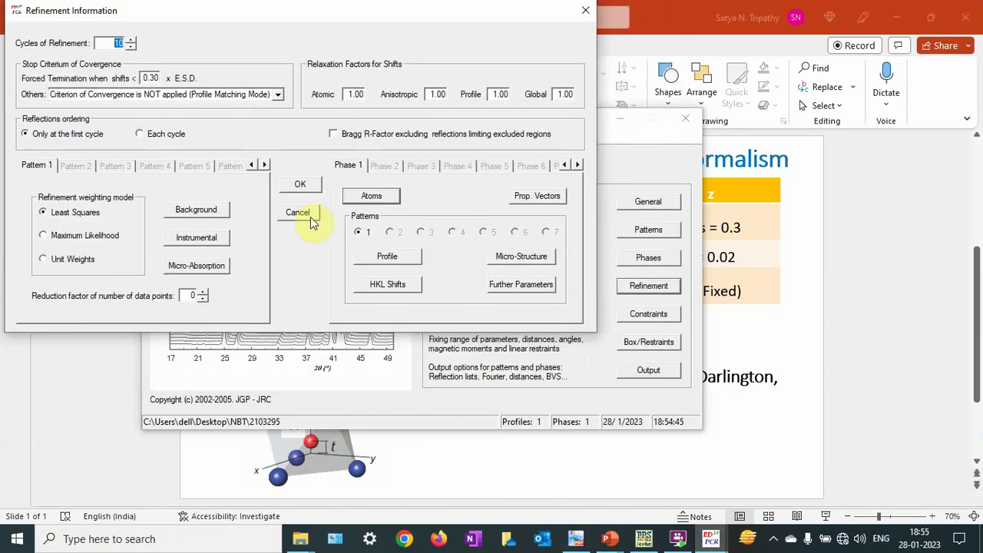
click(300, 185)
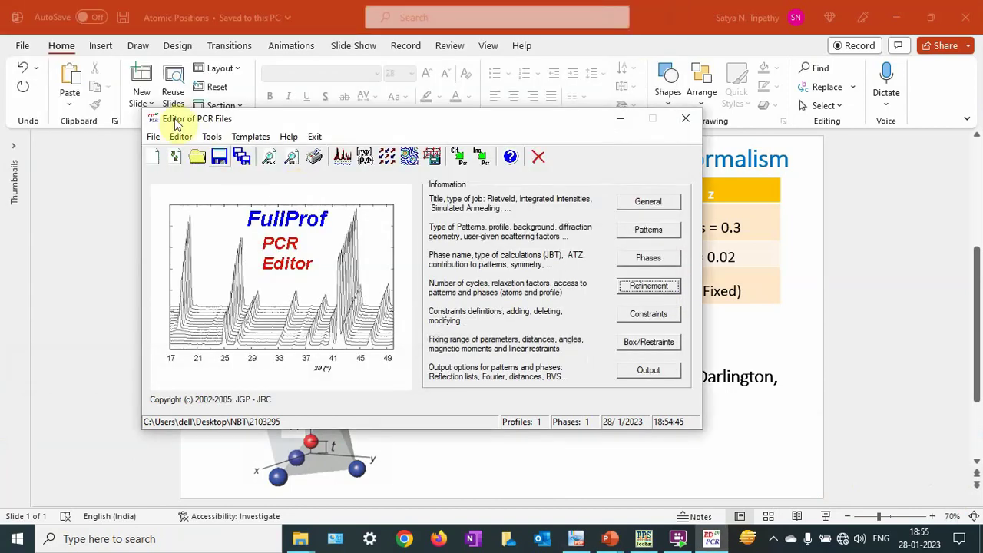
Run FullProf on the NBT data with the Ti3 occupancy included and reload the PCR file
click(343, 157)
double_click(302, 253)
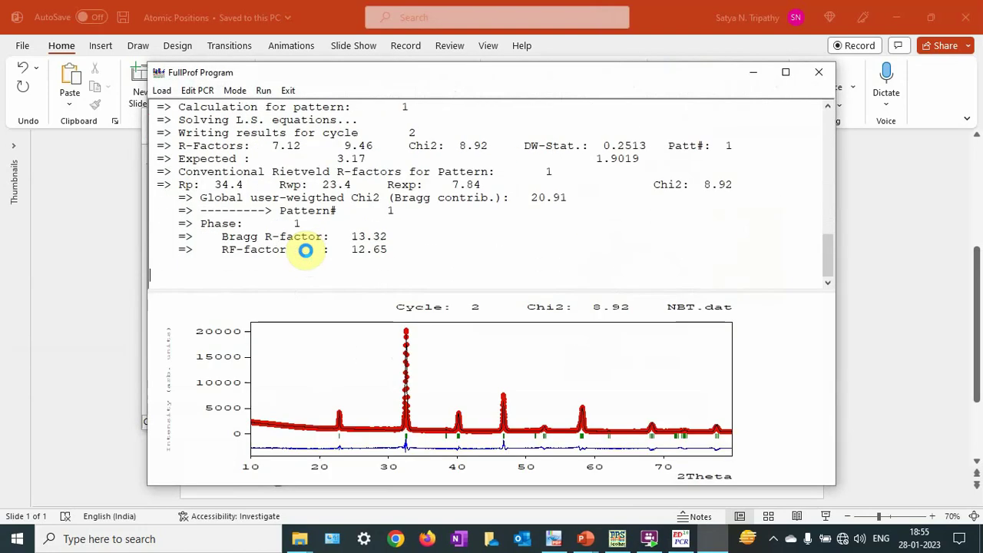
click(815, 73)
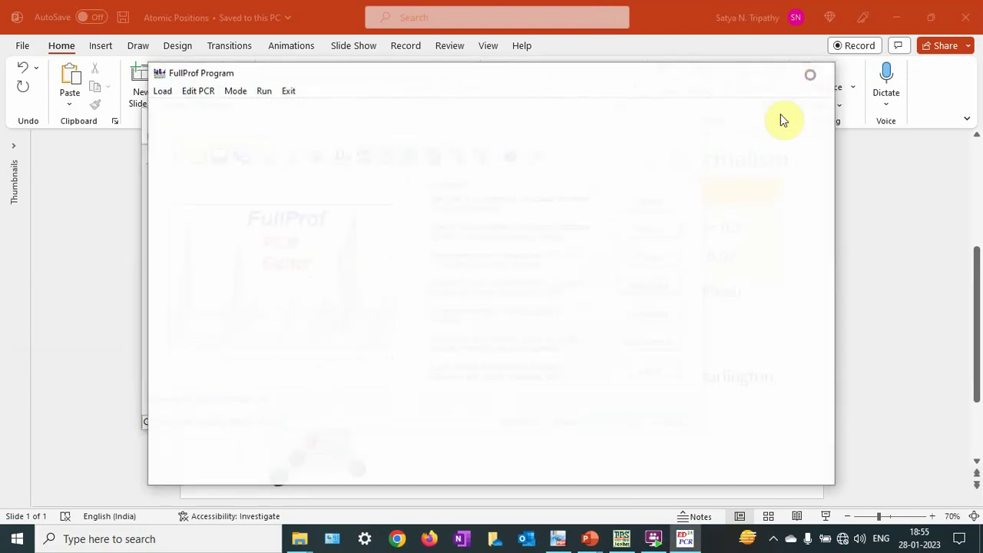
click(463, 323)
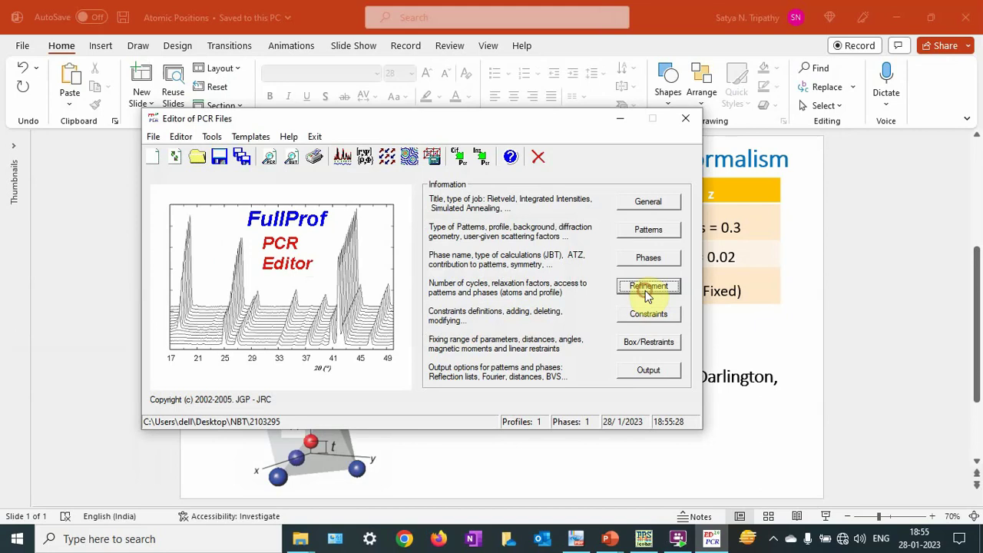
Fix the Ti3 occupancy, mark the Bi2 occupancy of phase 1 for refinement and accept the refinement information
click(645, 290)
click(386, 198)
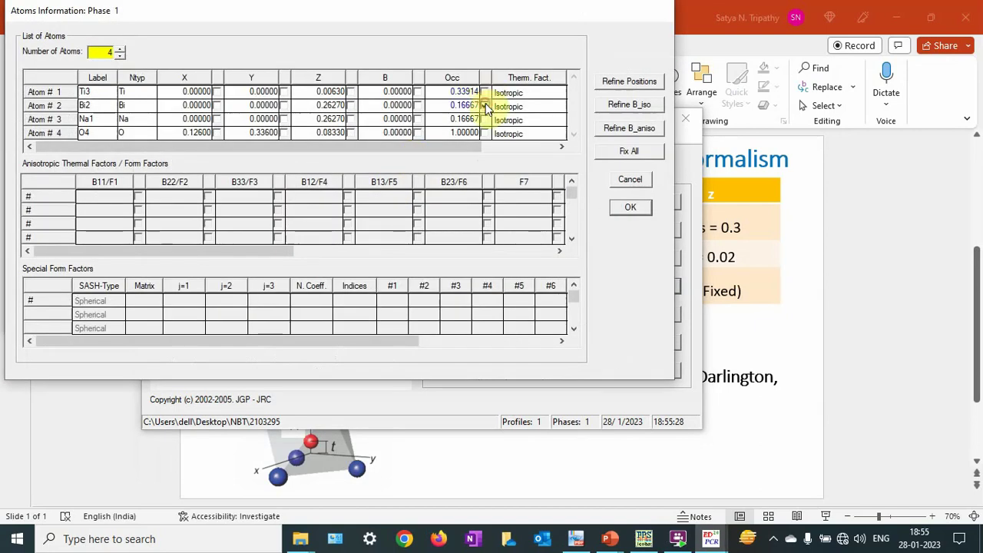
click(625, 209)
click(299, 184)
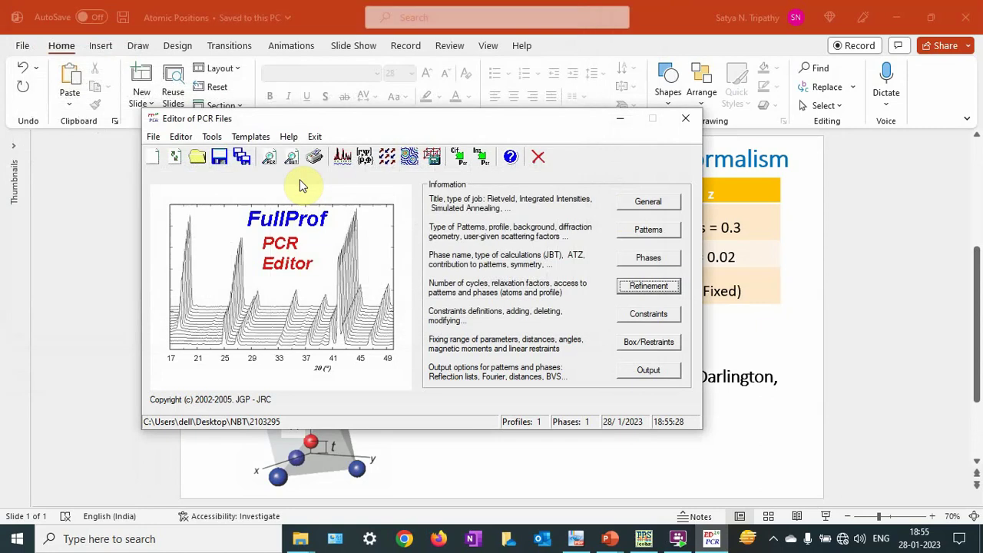
Minimize PowerPoint, run FullProf on the NBT data with the Bi2 occupancy included, and reload the PCR file
click(895, 17)
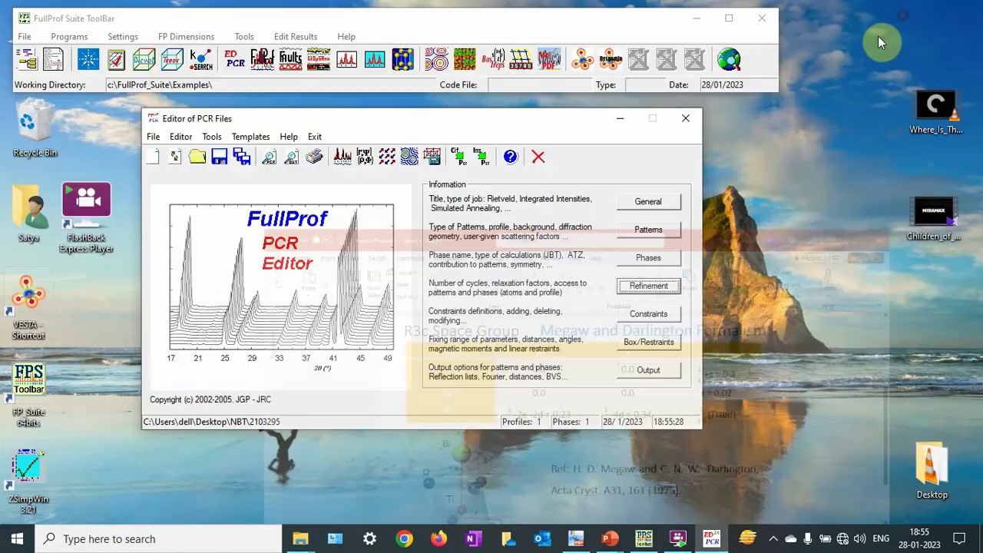
click(342, 156)
double_click(296, 248)
double_click(330, 248)
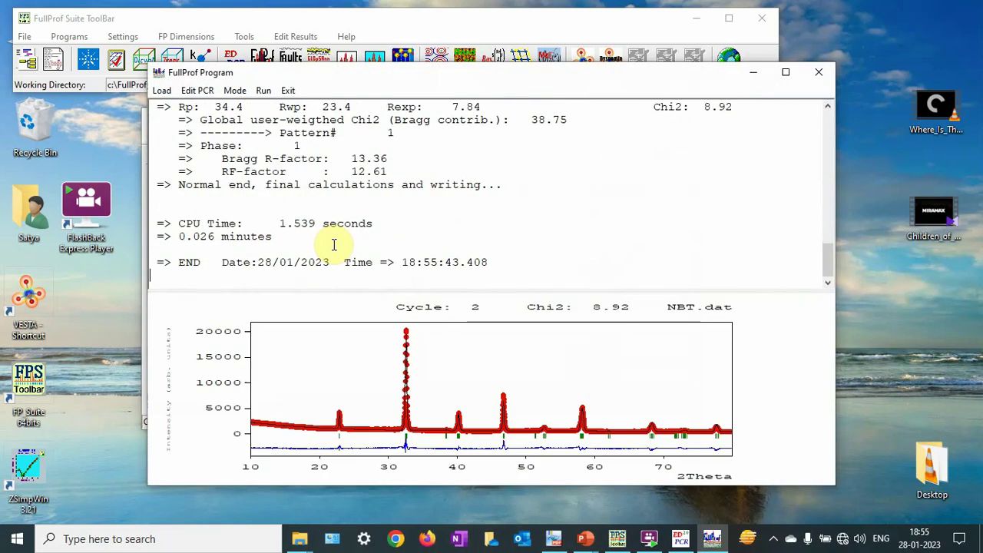
click(818, 72)
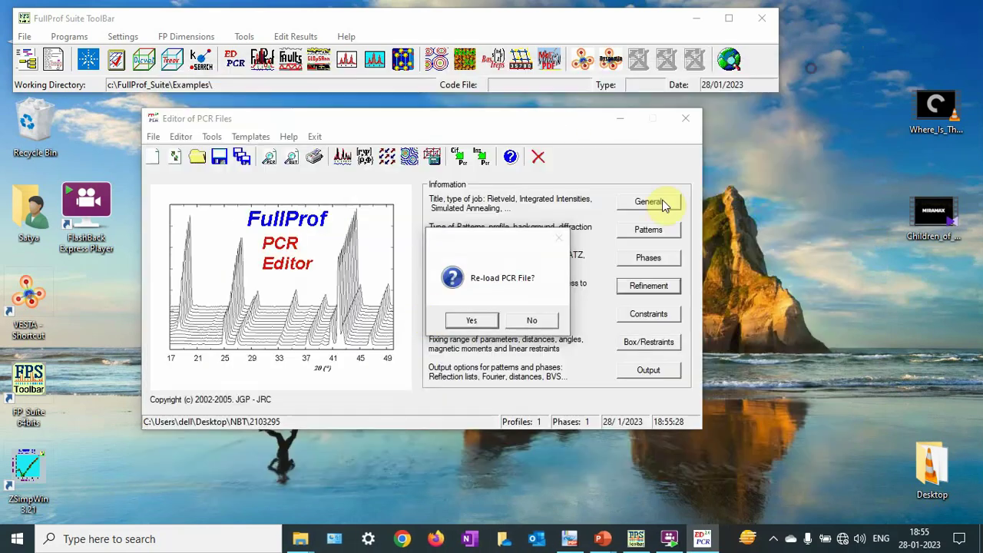
click(466, 321)
Fix the Bi2 occupancy, mark the Na1 occupancy of phase 1 for refinement and accept the refinement information
click(628, 288)
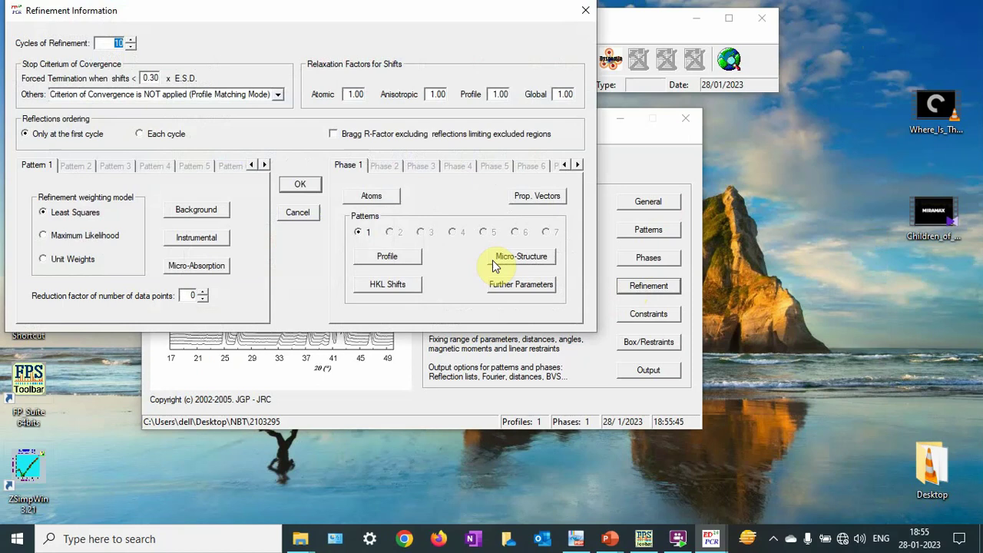
click(393, 196)
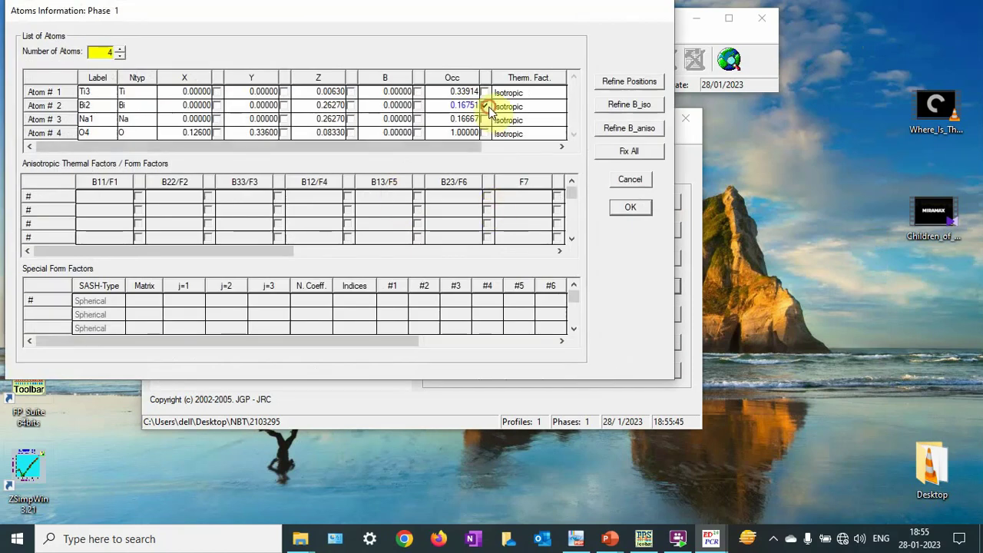
click(630, 206)
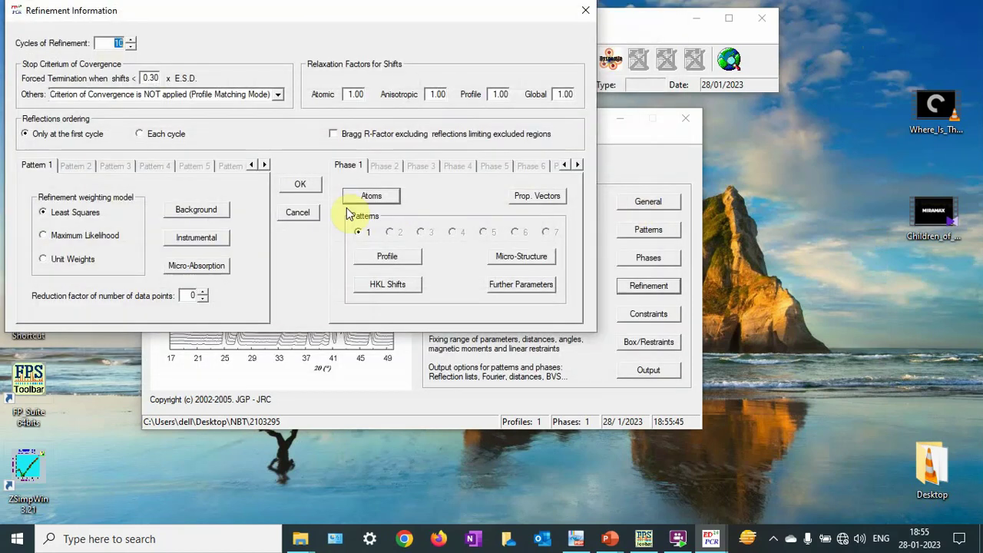
click(304, 186)
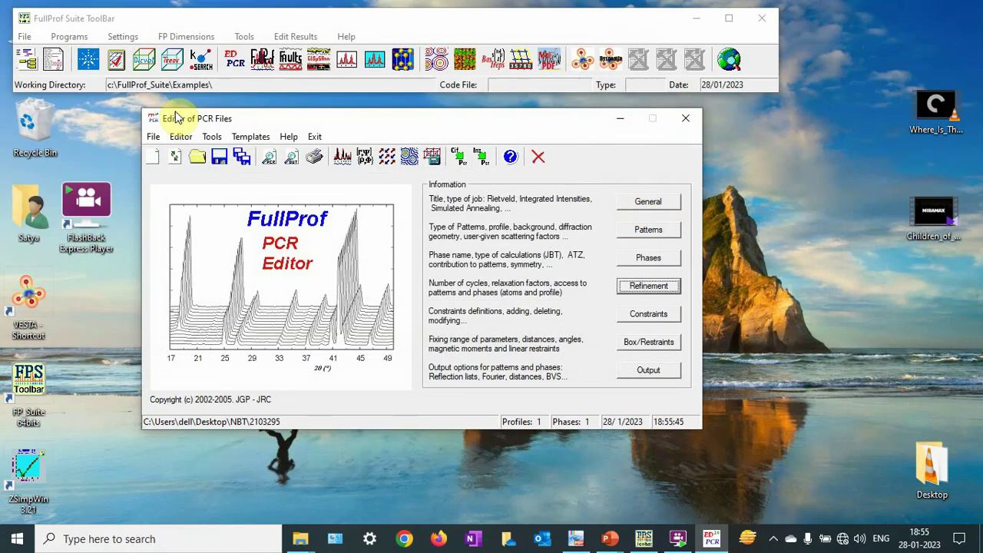
Run FullProf on the NBT data with the Na1 occupancy included and reload the PCR file
click(343, 158)
double_click(326, 246)
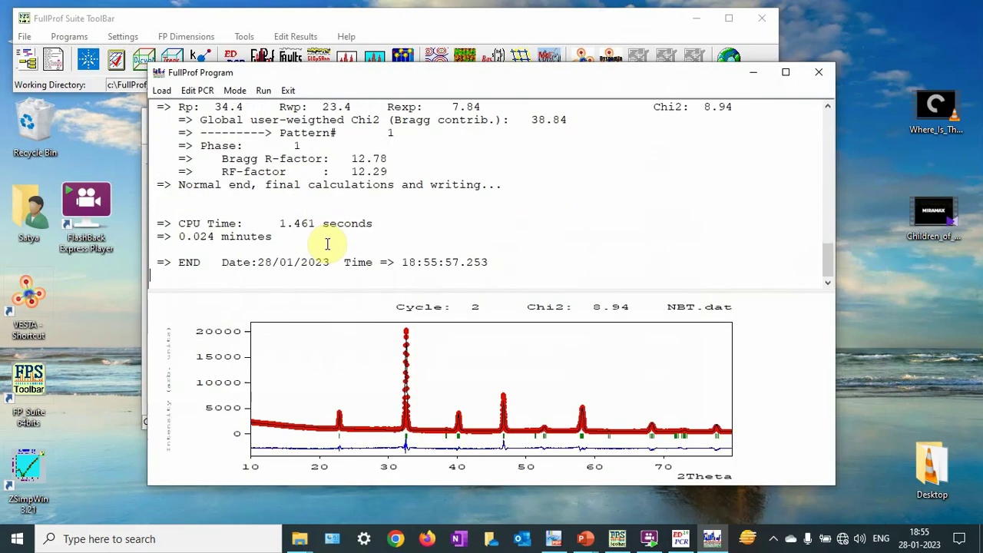
click(818, 72)
click(471, 321)
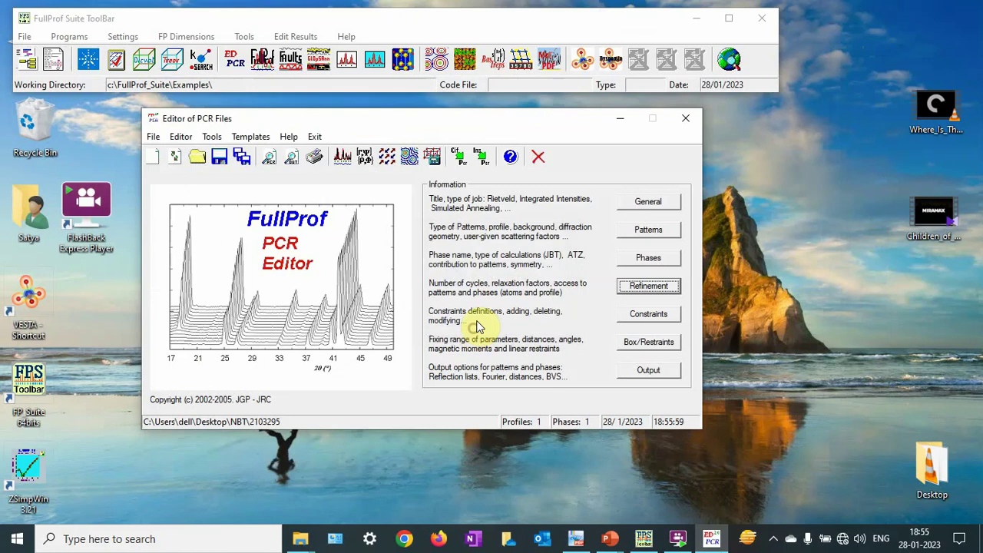
Fix the Na1 occupancy, mark the O4 occupancy of phase 1 for refinement and accept the refinement information
click(627, 285)
click(388, 195)
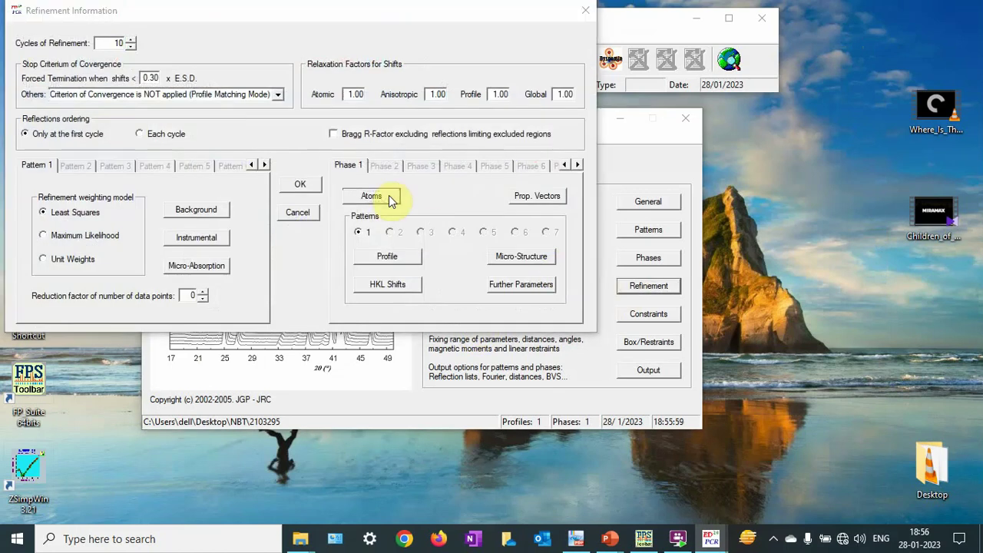
click(483, 120)
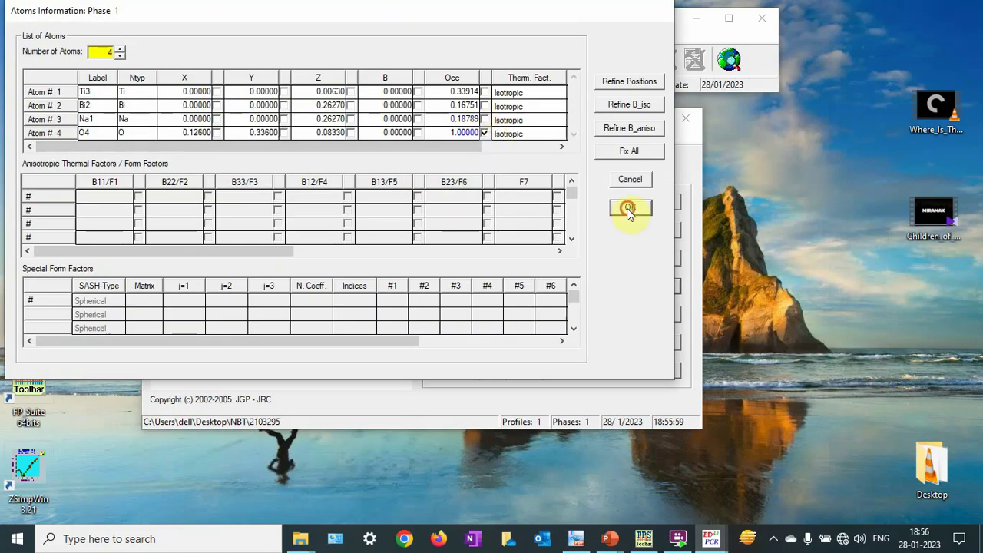
click(628, 209)
click(304, 185)
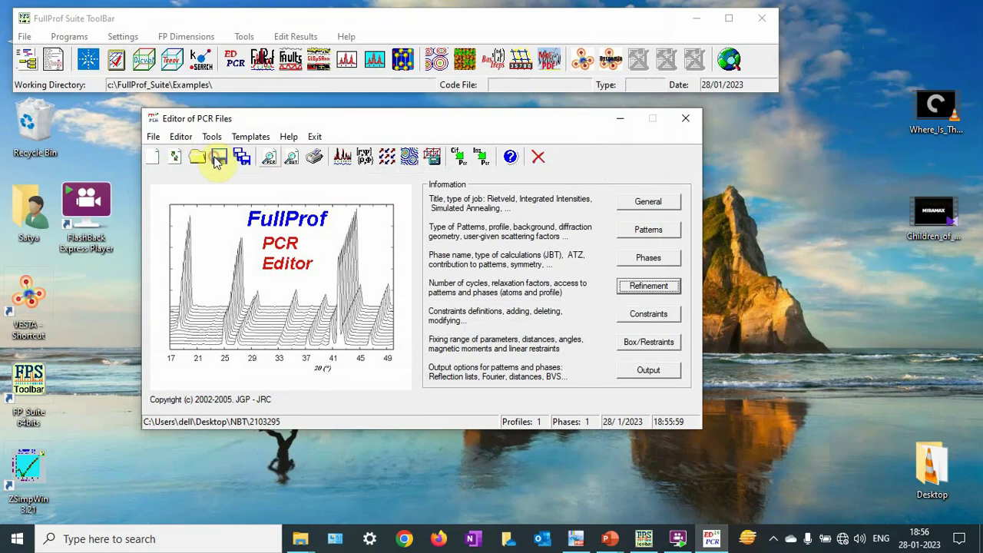
Run FullProf on the NBT data with the O4 occupancy included and reload the PCR file
click(342, 157)
double_click(334, 246)
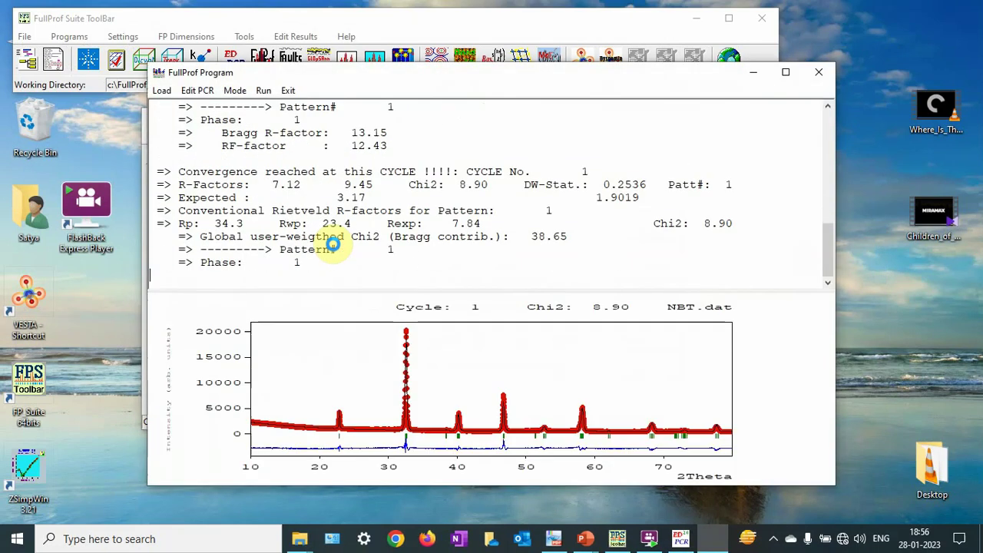
click(819, 72)
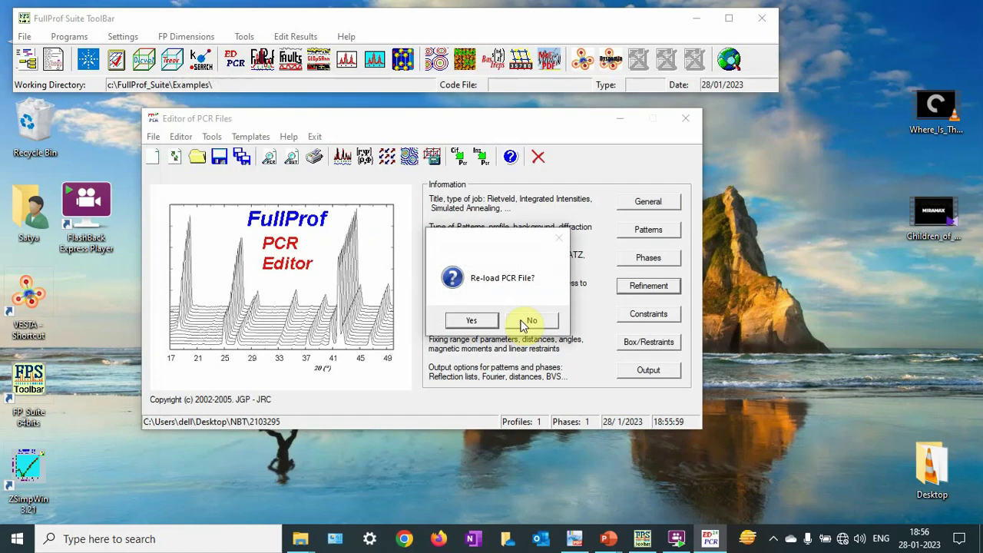
click(488, 321)
Fix the O4 occupancy of phase 1 and accept the refinement information
click(634, 287)
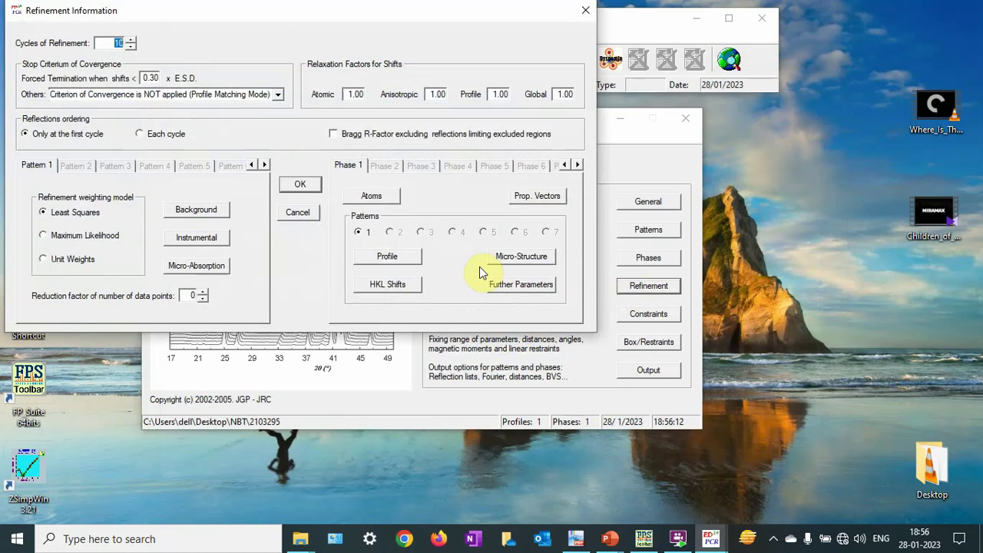
click(359, 198)
click(483, 133)
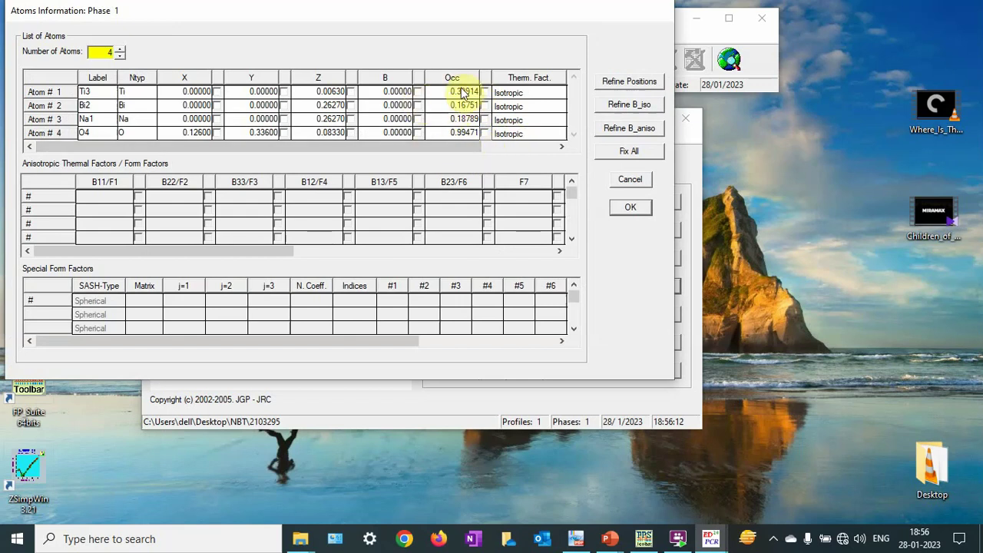
click(641, 211)
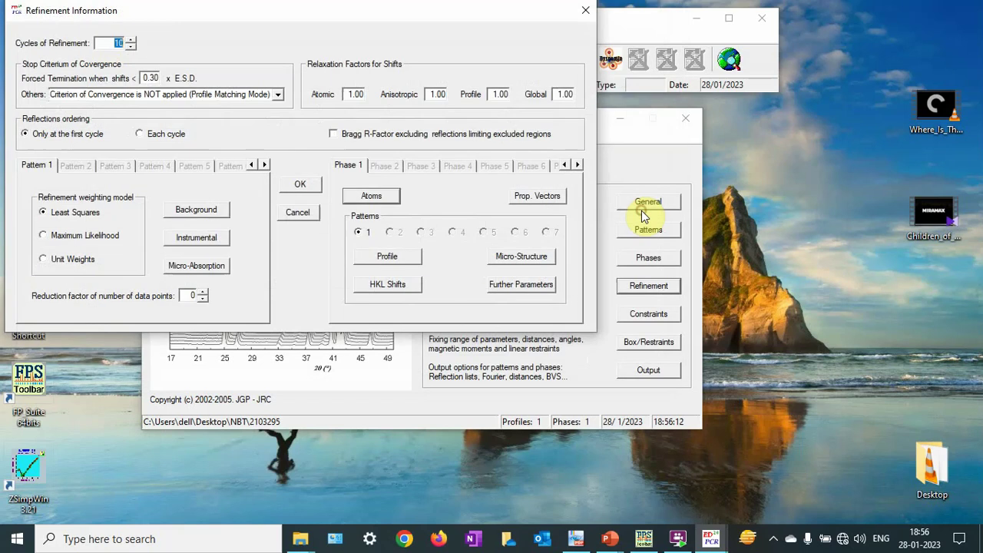
click(306, 185)
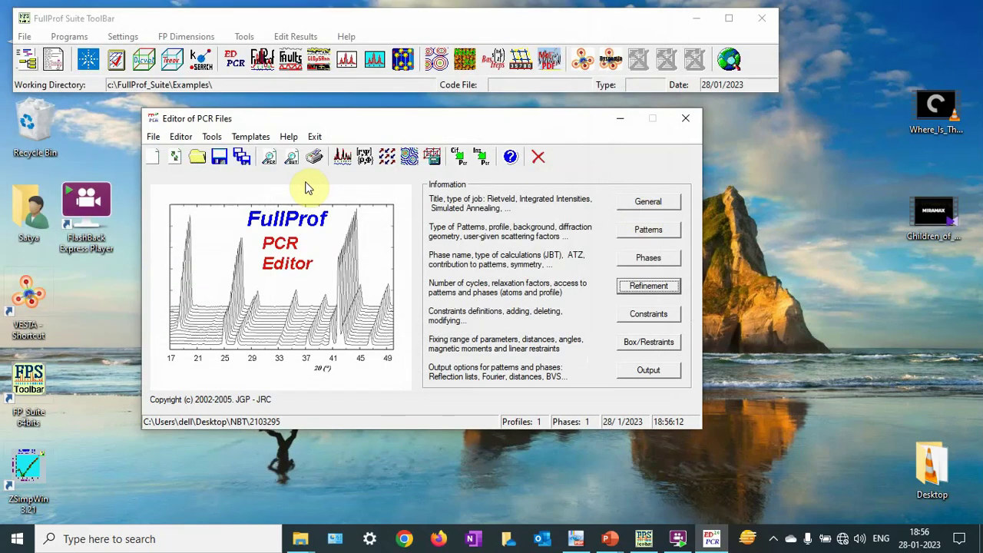
Run FullProf on the NBT data with all occupancies fixed, view the fit enlarged, and reload the PCR file
click(341, 156)
double_click(329, 245)
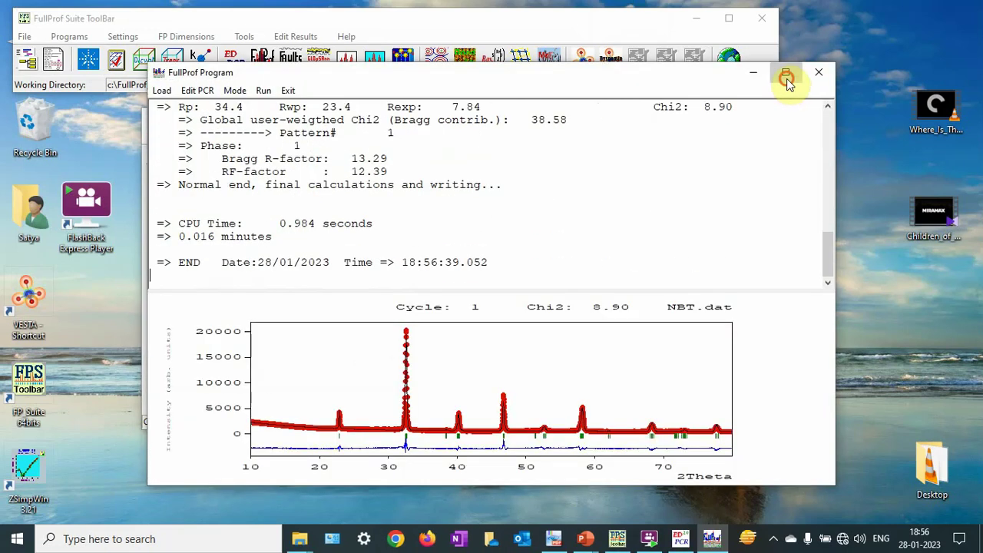
click(787, 78)
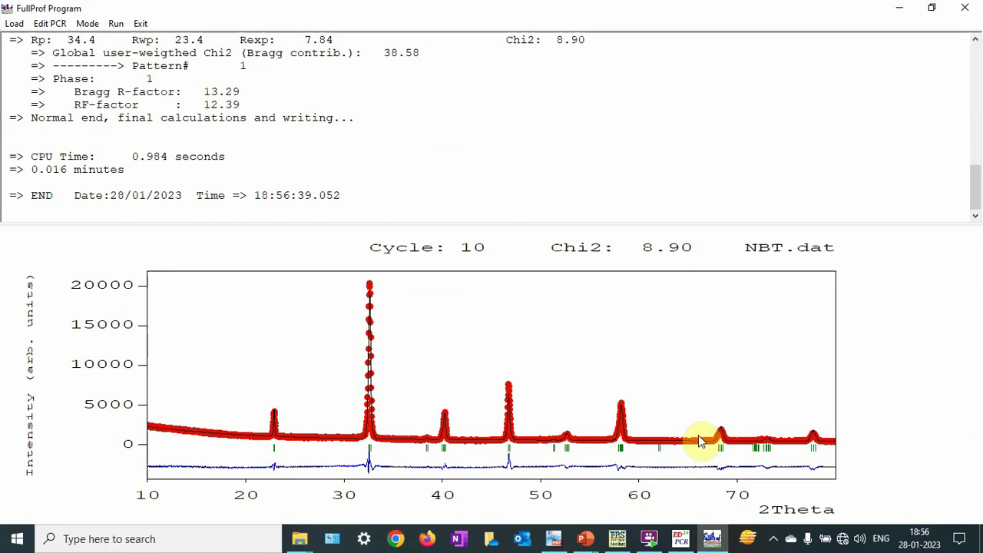
click(978, 12)
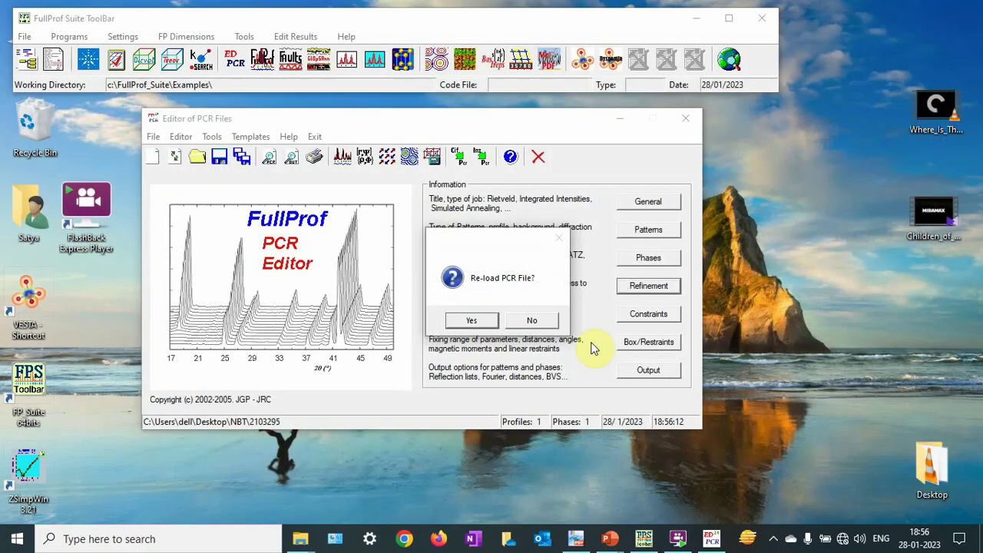
click(471, 322)
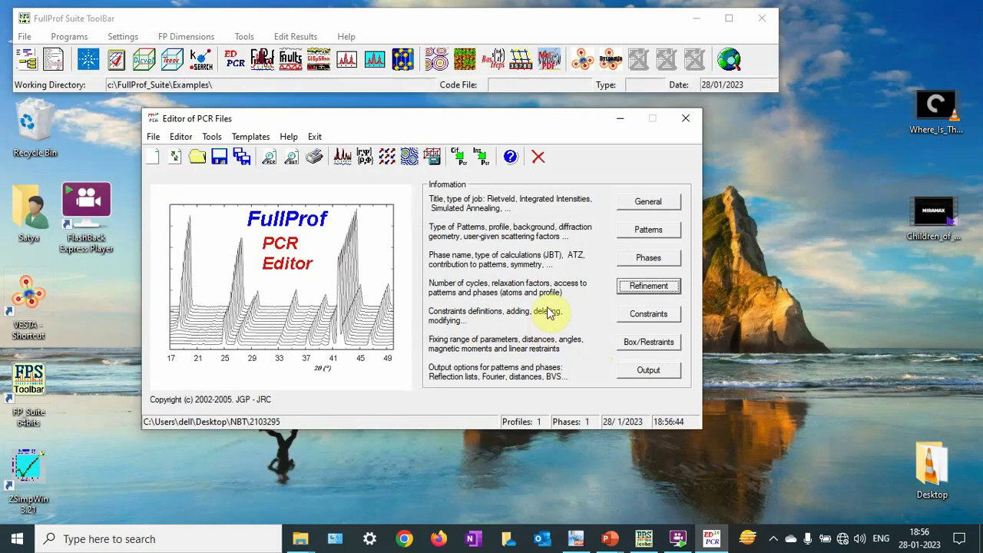
Set the pattern's instrumental resolution function to the list of 2θ, HG(2θ), HL(2θ) and load lab6.irf from the NBT folder
drag(533, 127, 576, 133)
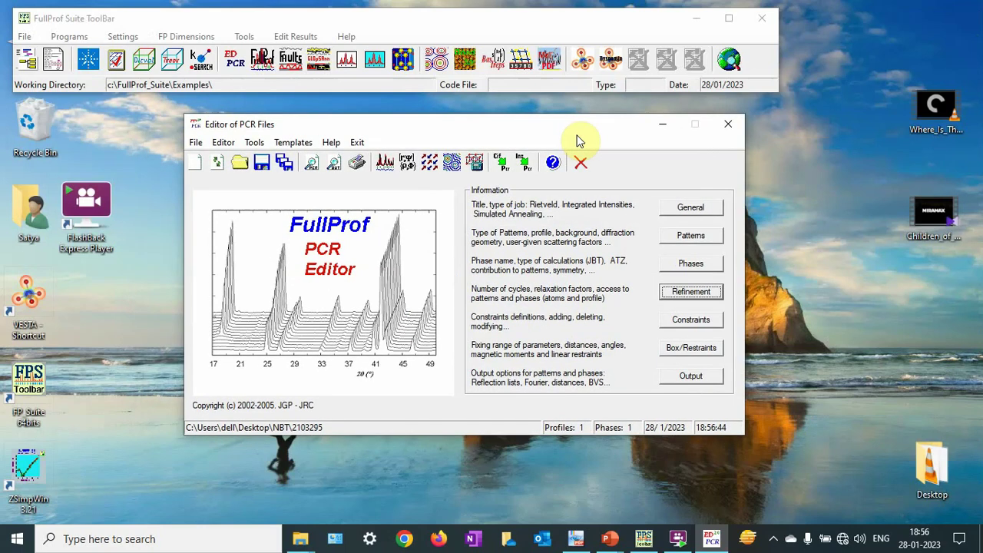
click(691, 237)
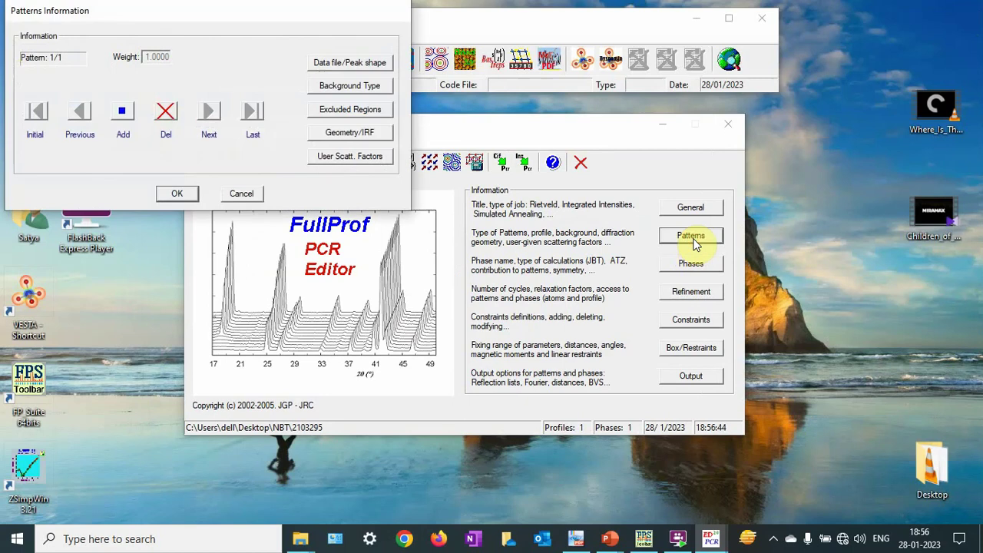
click(379, 134)
click(90, 280)
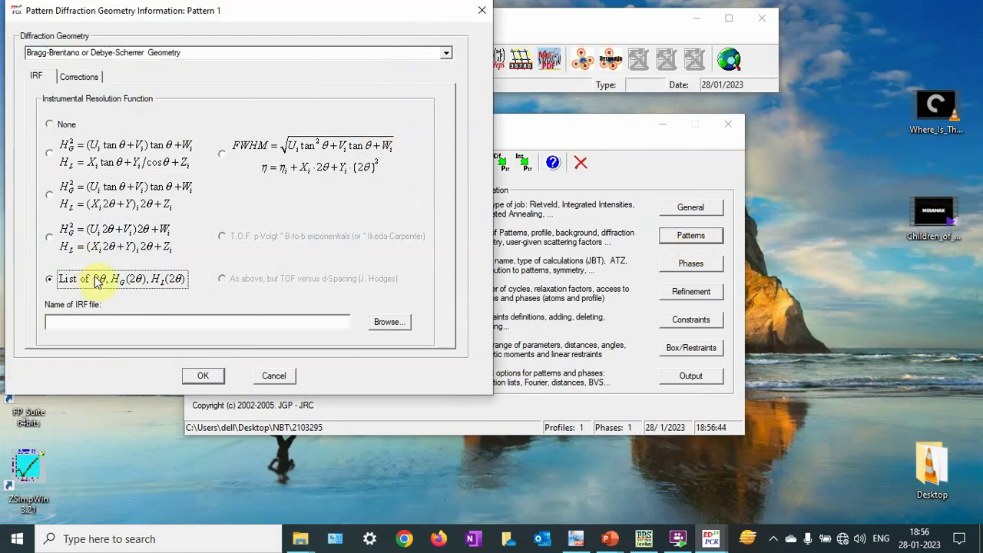
click(402, 325)
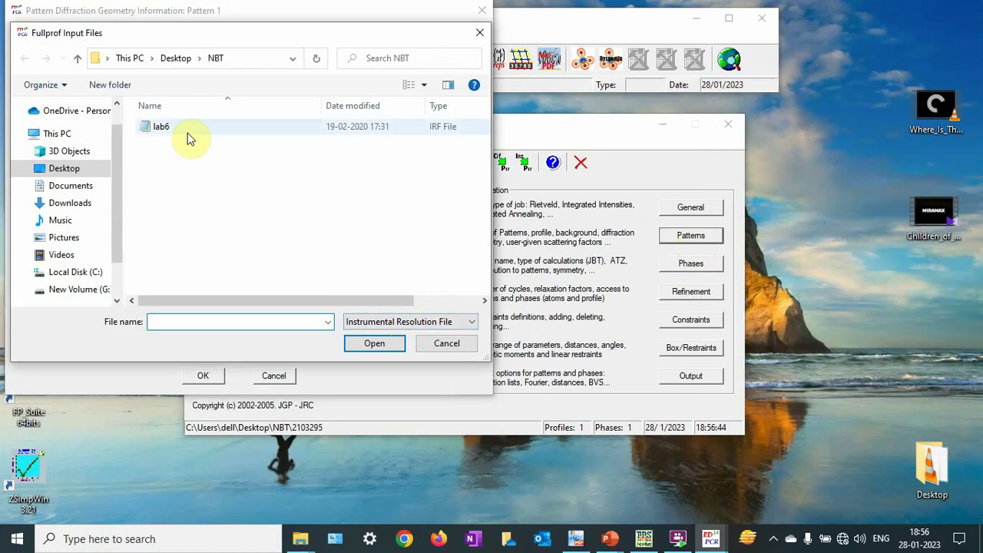
click(178, 126)
double_click(178, 126)
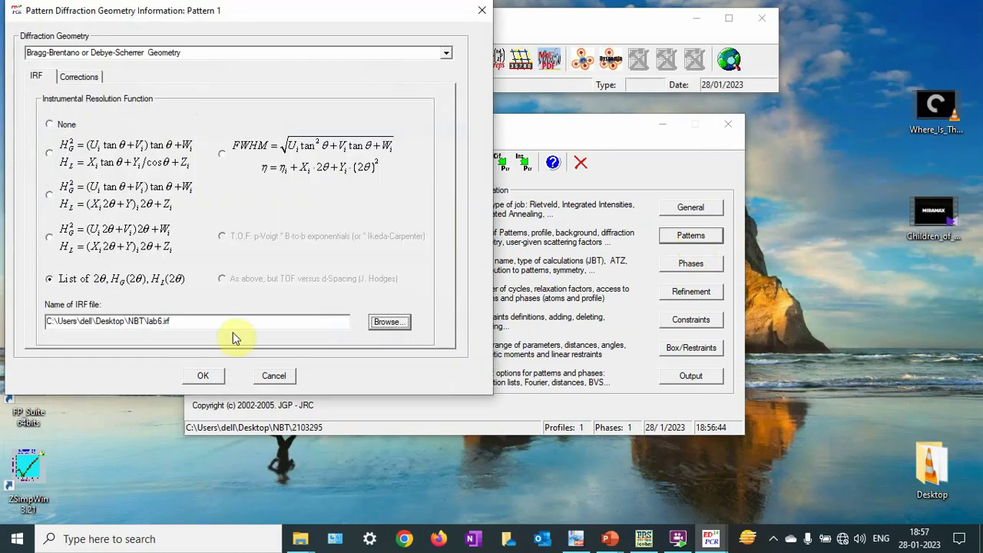
click(204, 376)
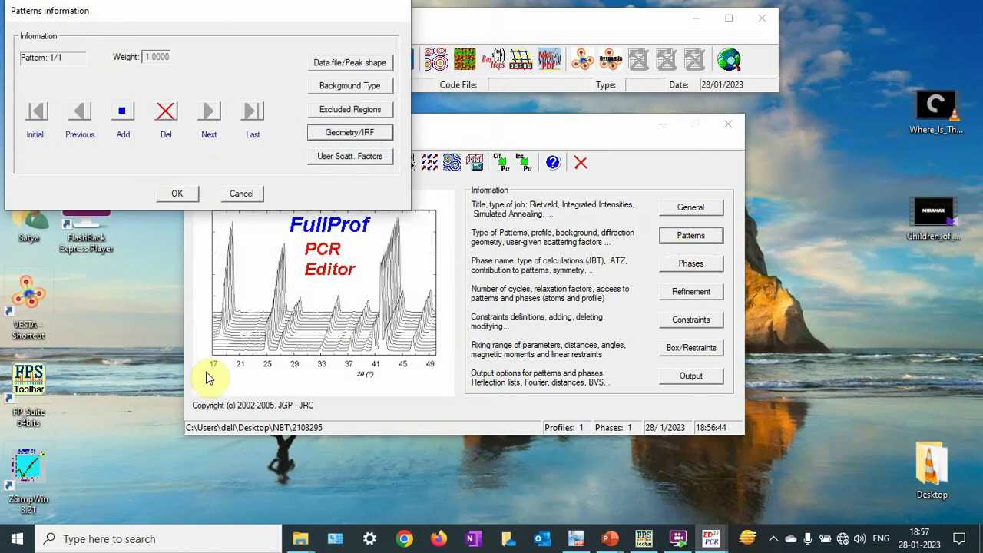
click(184, 194)
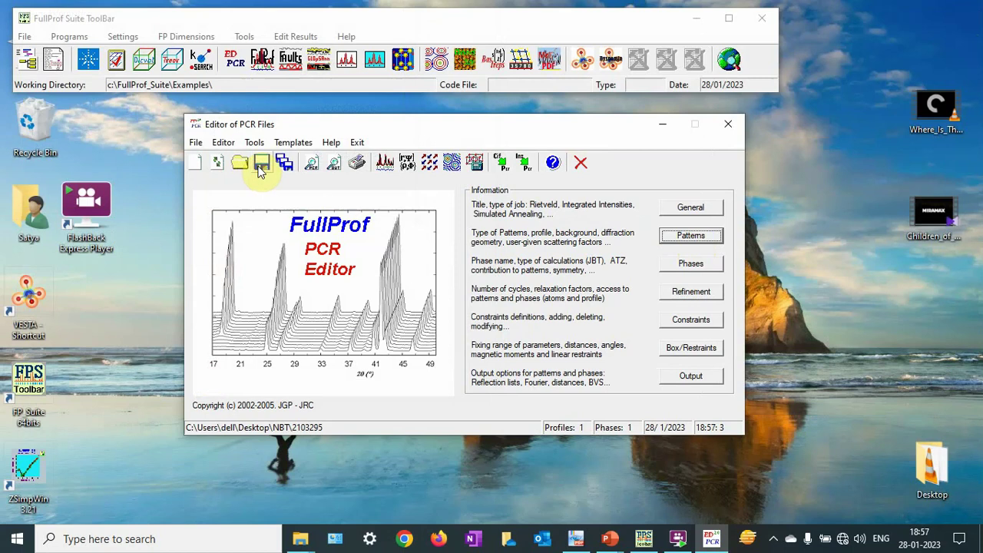
Run FullProf on the NBT data with the lab6 instrumental resolution file and reload the PCR file
click(389, 168)
double_click(381, 251)
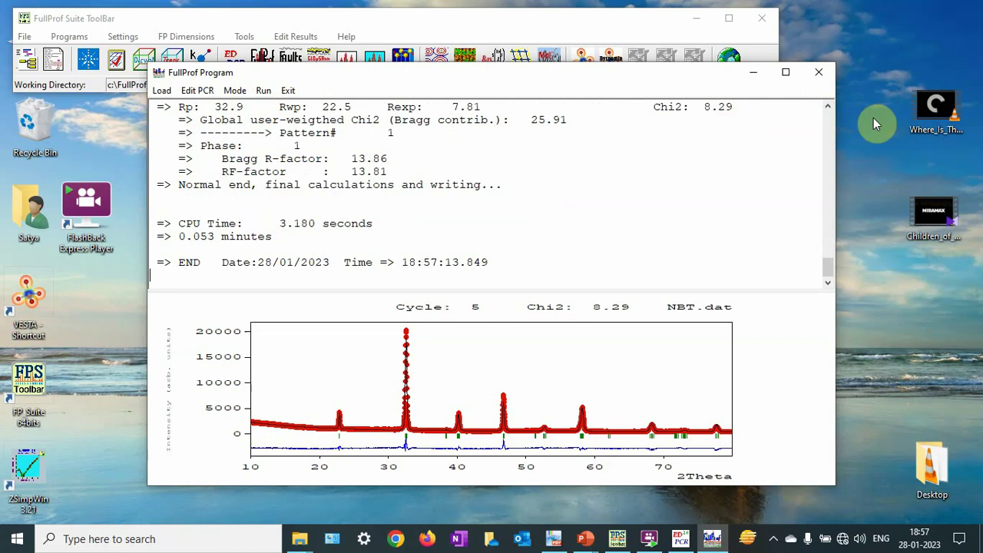
click(819, 72)
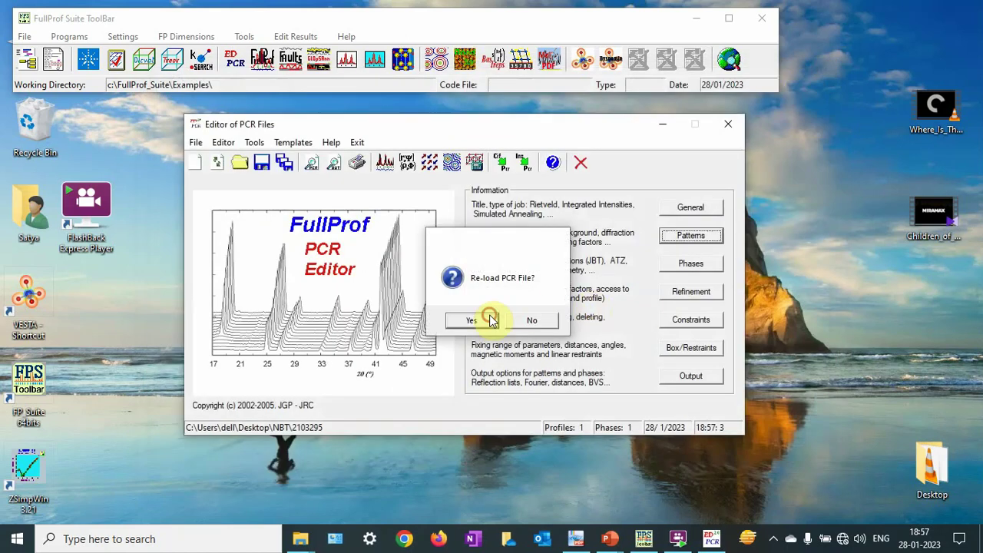
click(491, 319)
Minimize the PCR editor, open the 21032951 MIC file from the NBT folder in Notepad, examine its size and strain analysis, and close it
click(661, 124)
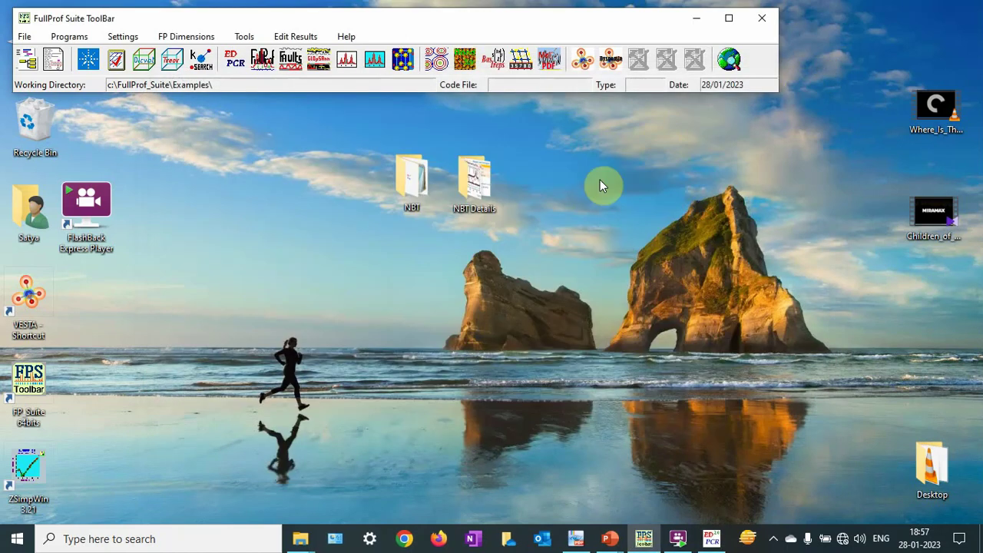
double_click(434, 182)
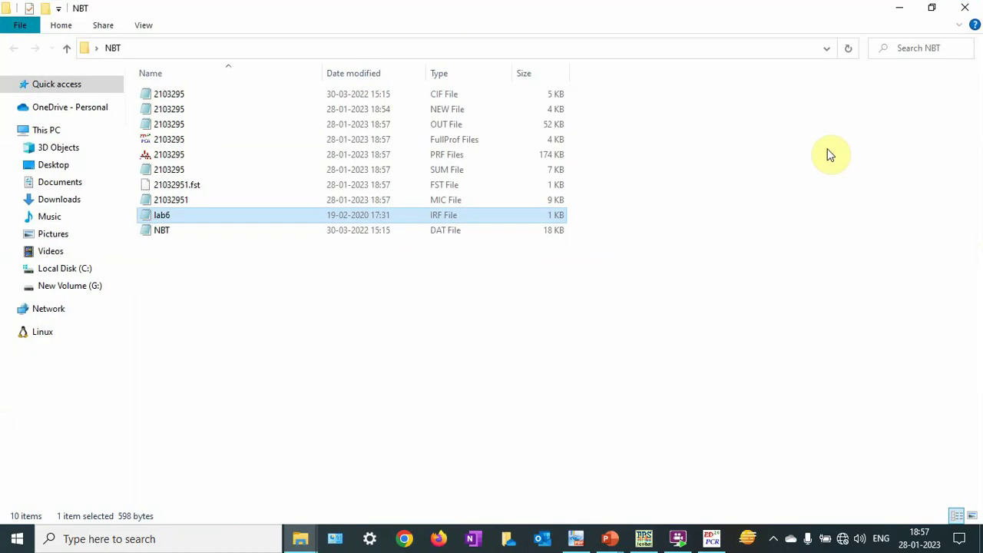
double_click(500, 199)
scroll(550, 314, down, 20)
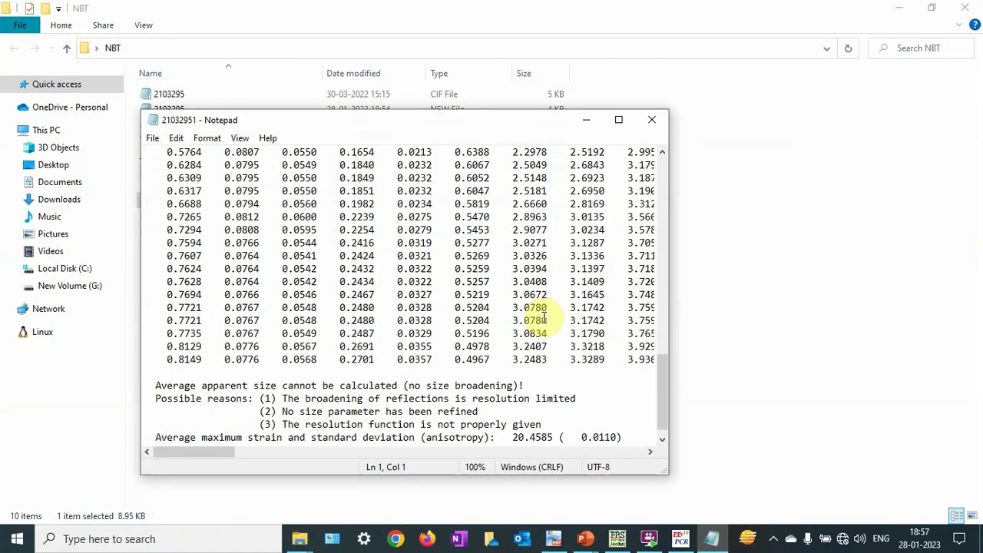
scroll(580, 244, up, 15)
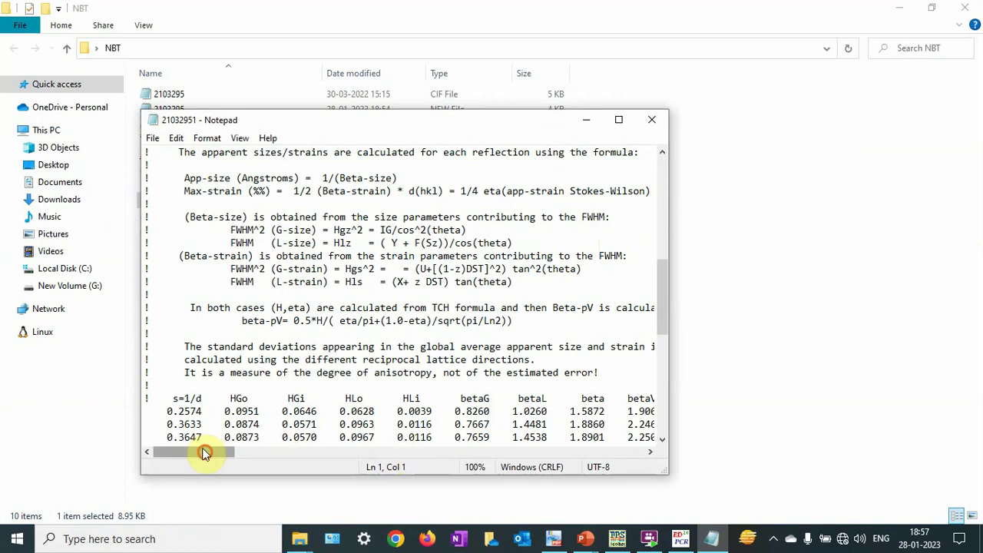
mouse_move(202, 452)
mouse_down()
mouse_move(365, 474)
mouse_move(265, 474)
mouse_move(220, 460)
mouse_up()
scroll(328, 368, up, 10)
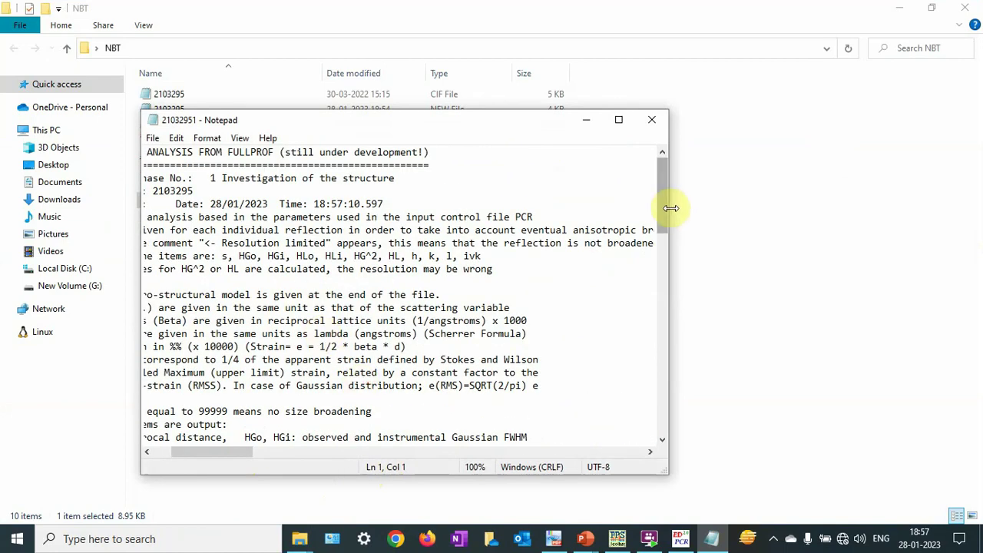
click(649, 125)
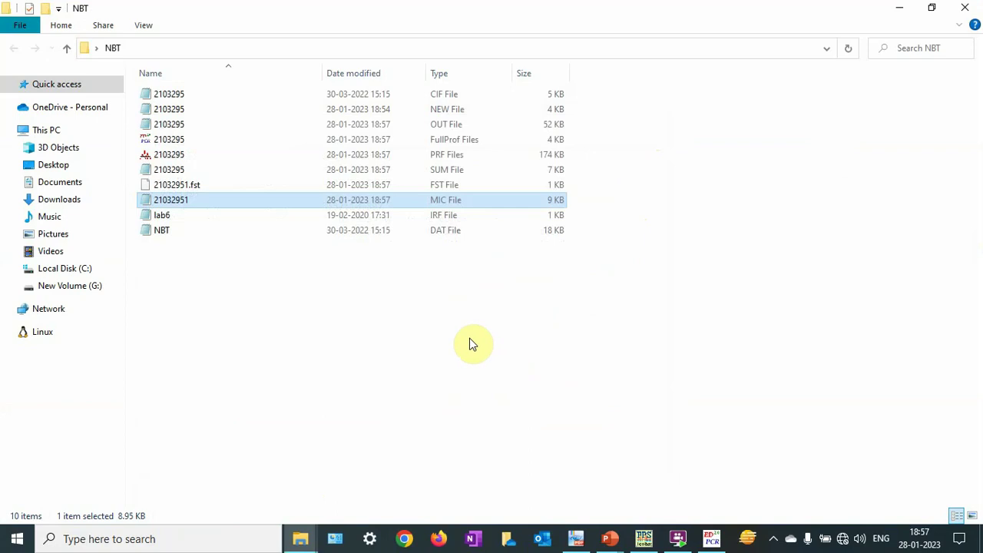
click(969, 17)
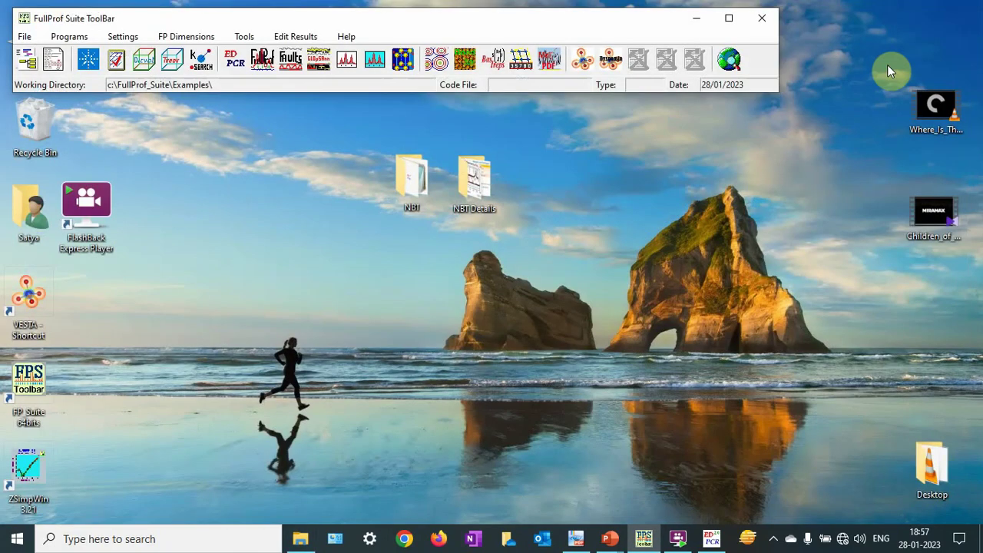
Restore the PCR editor and review the phases, patterns and general output options, accepting the output settings
click(714, 536)
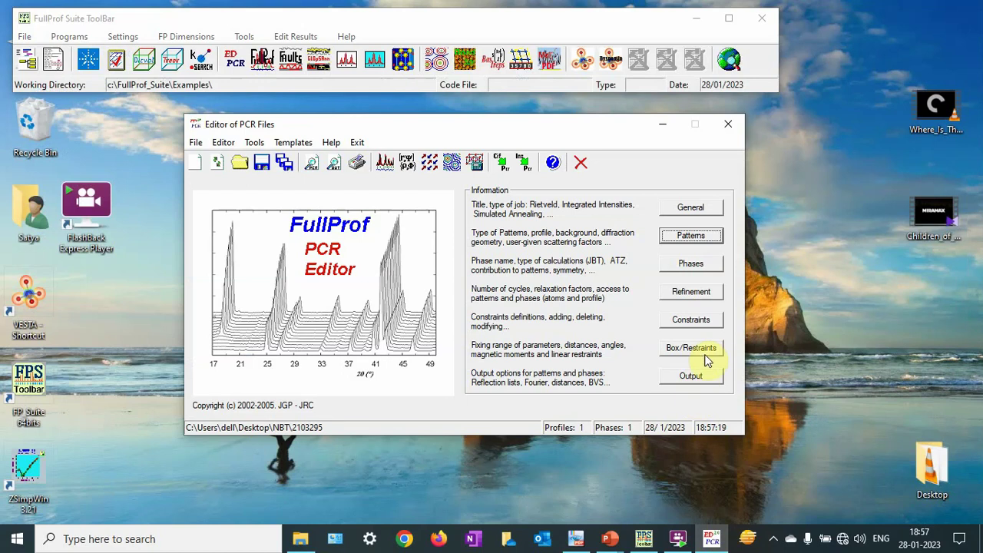
drag(634, 134, 604, 129)
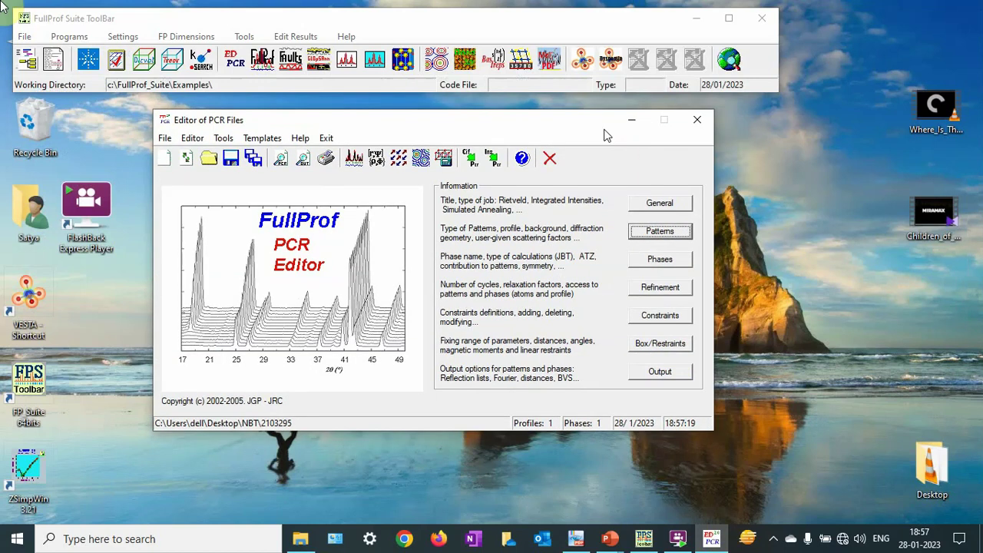
click(662, 371)
click(355, 181)
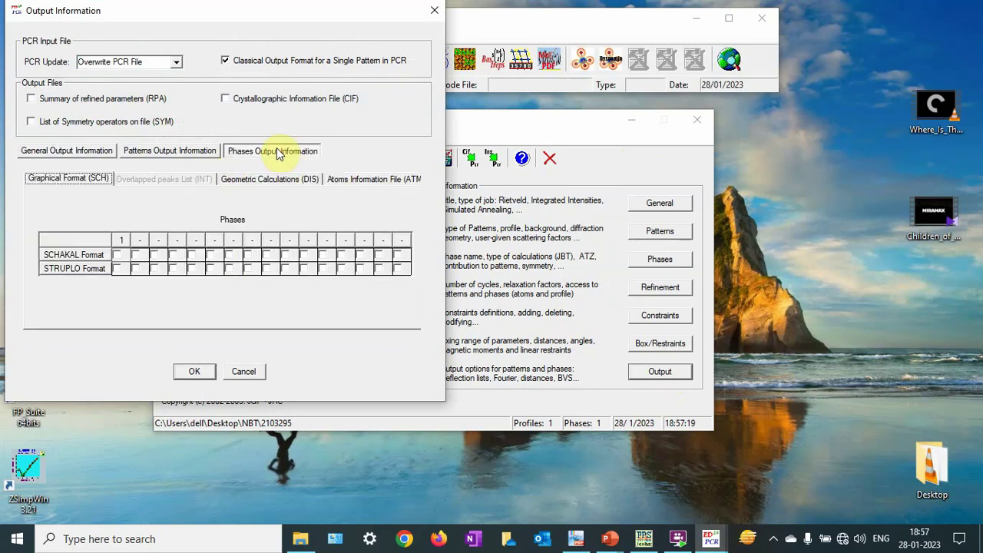
click(192, 151)
click(77, 154)
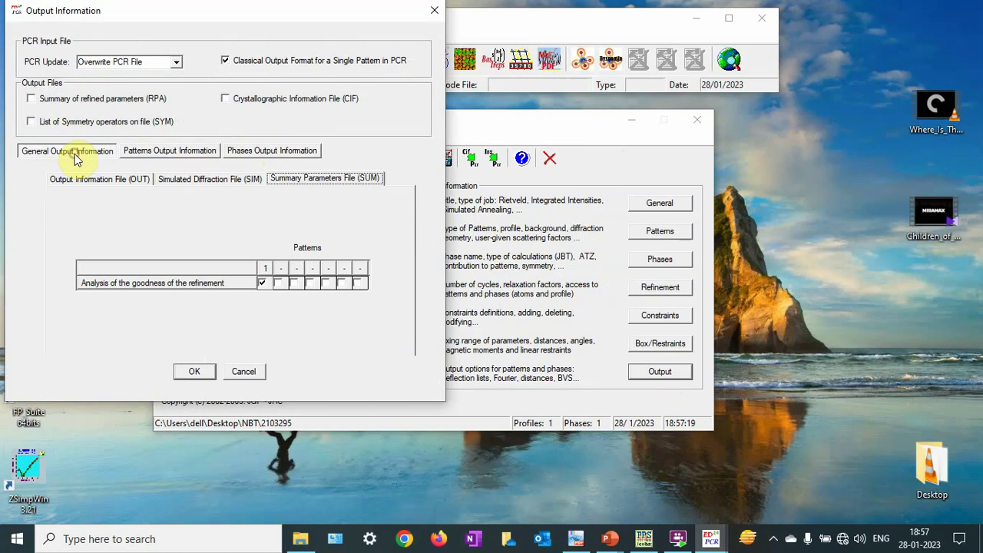
click(198, 371)
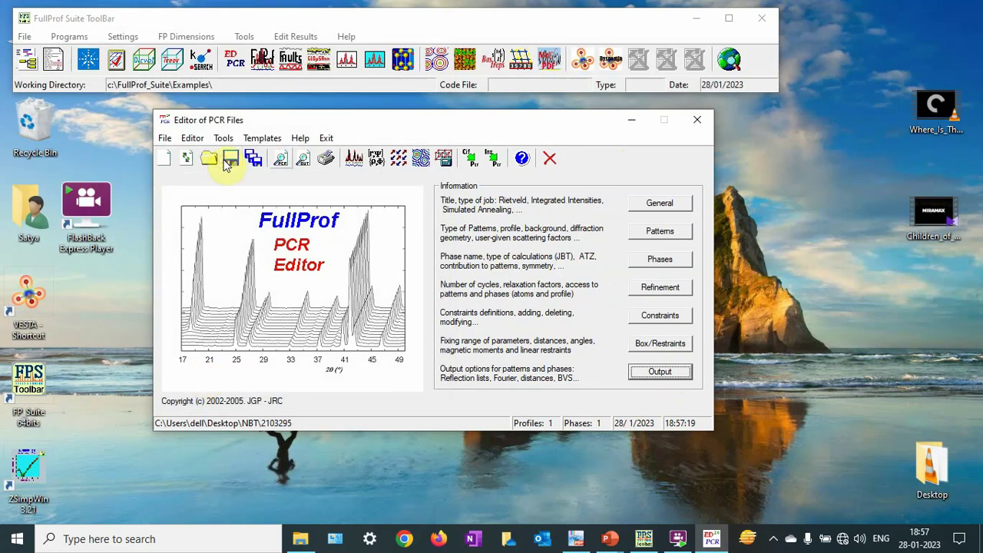
Rerun FullProf on the NBT data with the current output settings and reload the PCR file
click(354, 157)
double_click(315, 249)
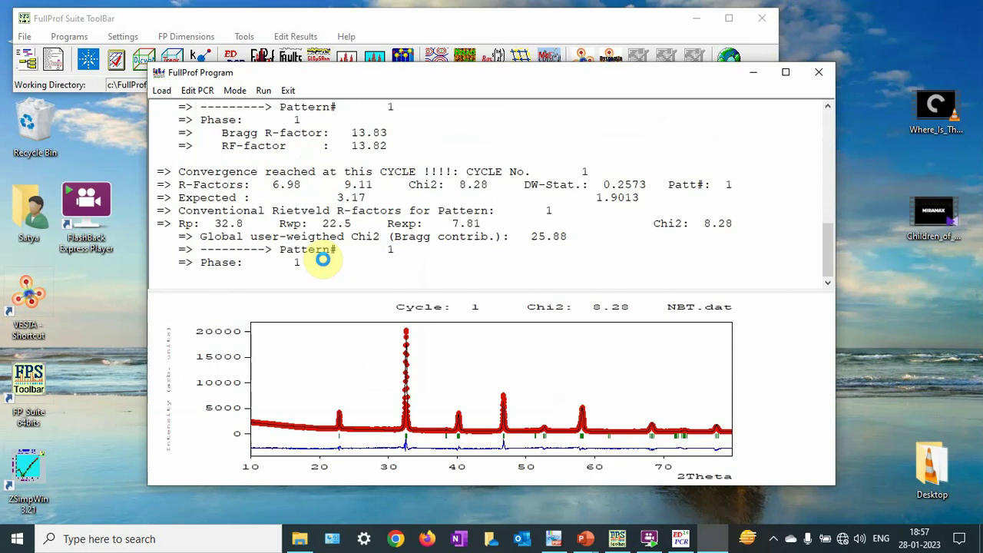
click(815, 71)
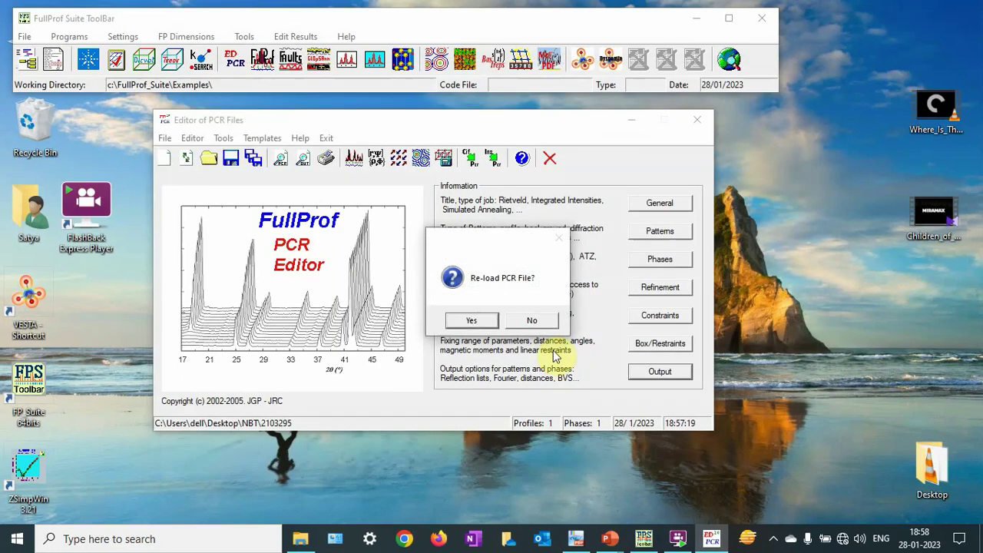
click(463, 321)
Open the refinement settings, then switch to the Atomic Positions presentation in PowerPoint to consult the R3c space group's ion coordinates
click(645, 288)
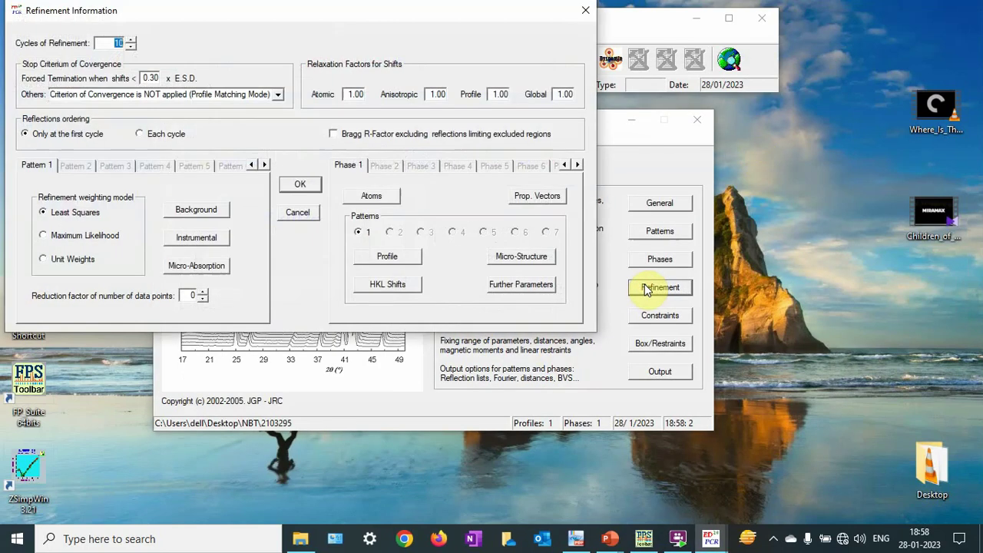
mouse_move(609, 538)
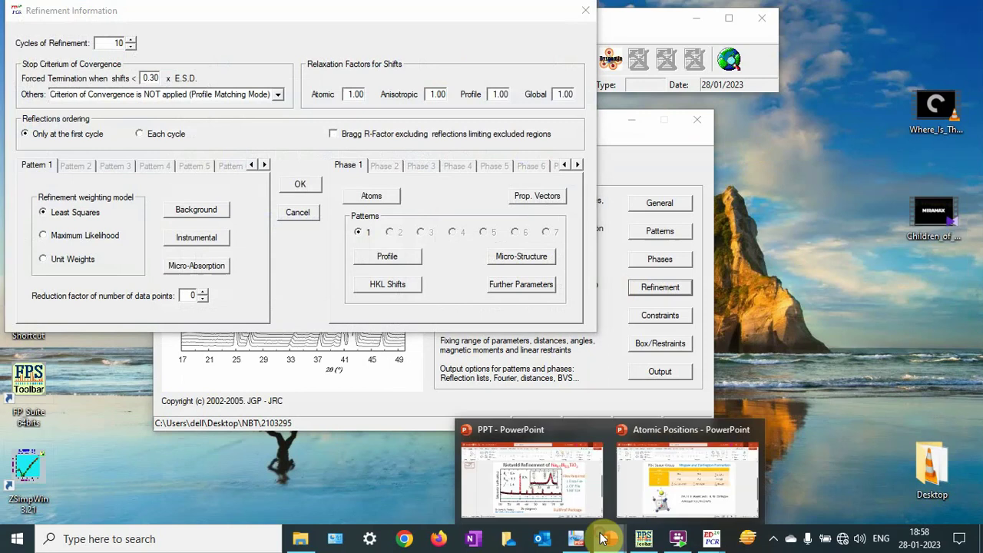
click(735, 504)
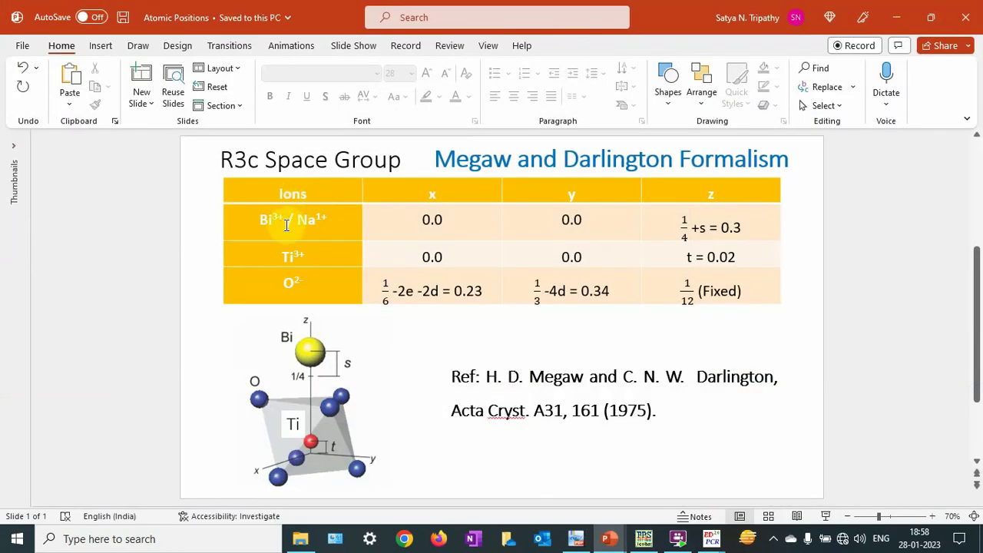